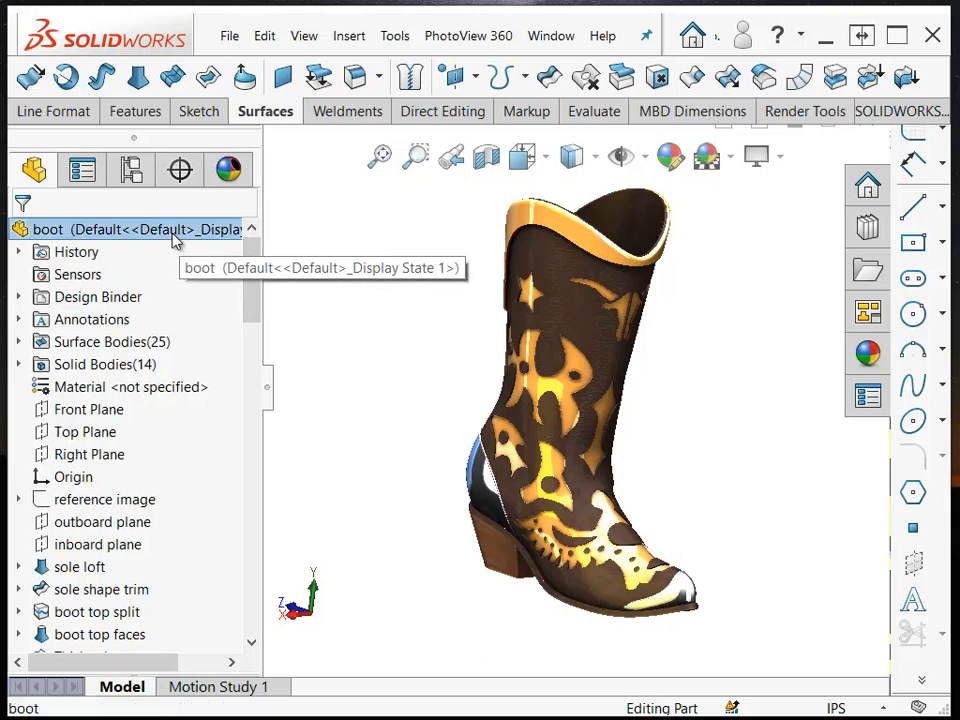
# Turn on Show Flat Tree View for the boot part and browse its features in creation order
pyautogui.rightClick(172, 231)
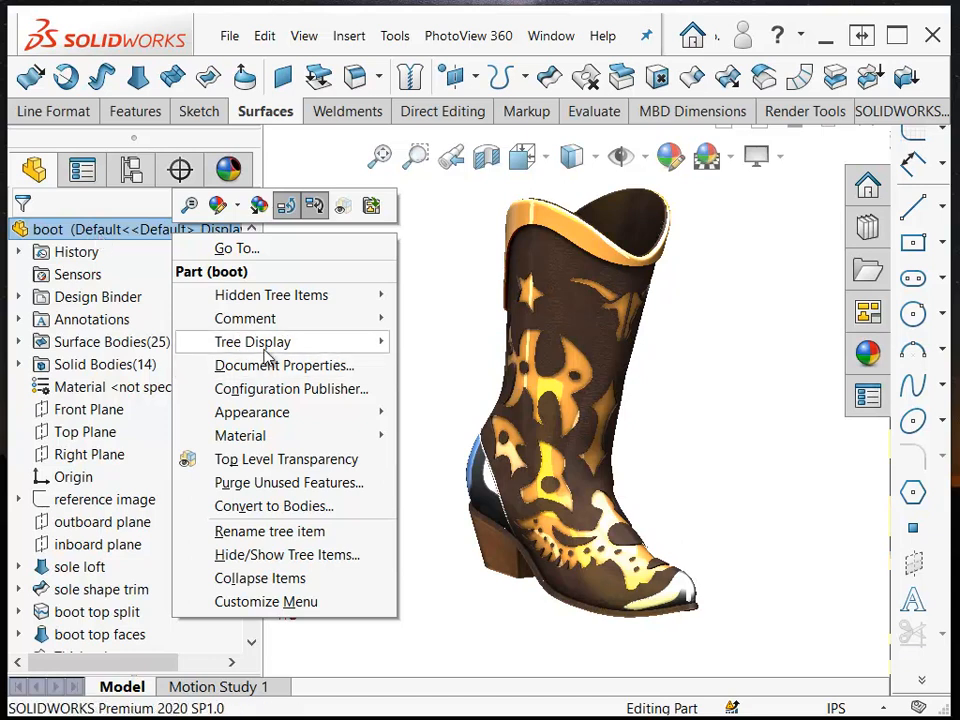
pyautogui.moveTo(266, 350)
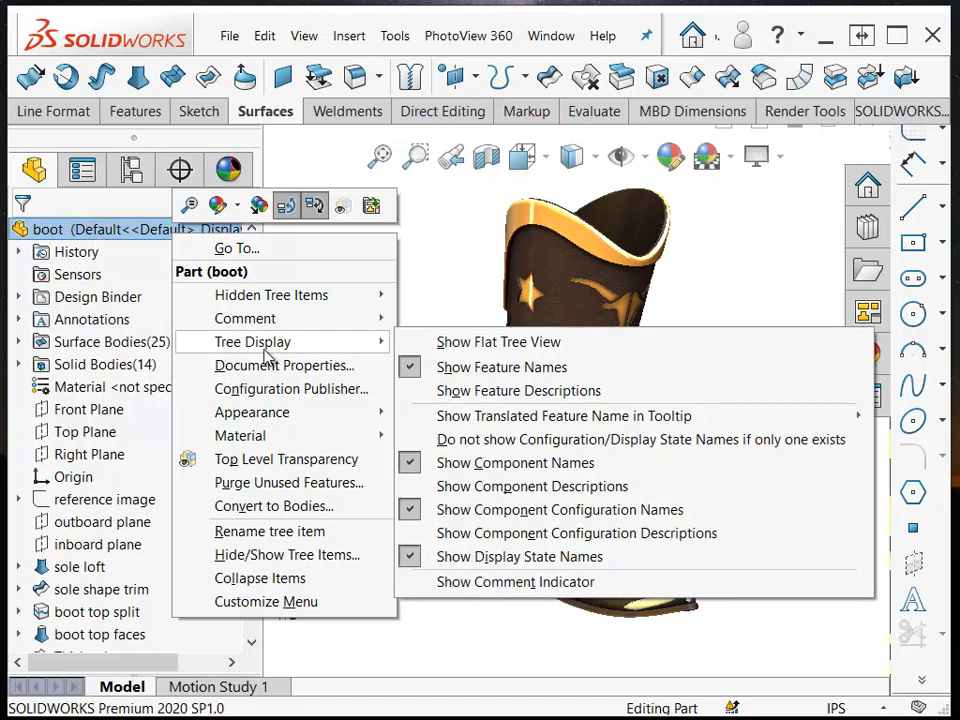
pyautogui.click(476, 345)
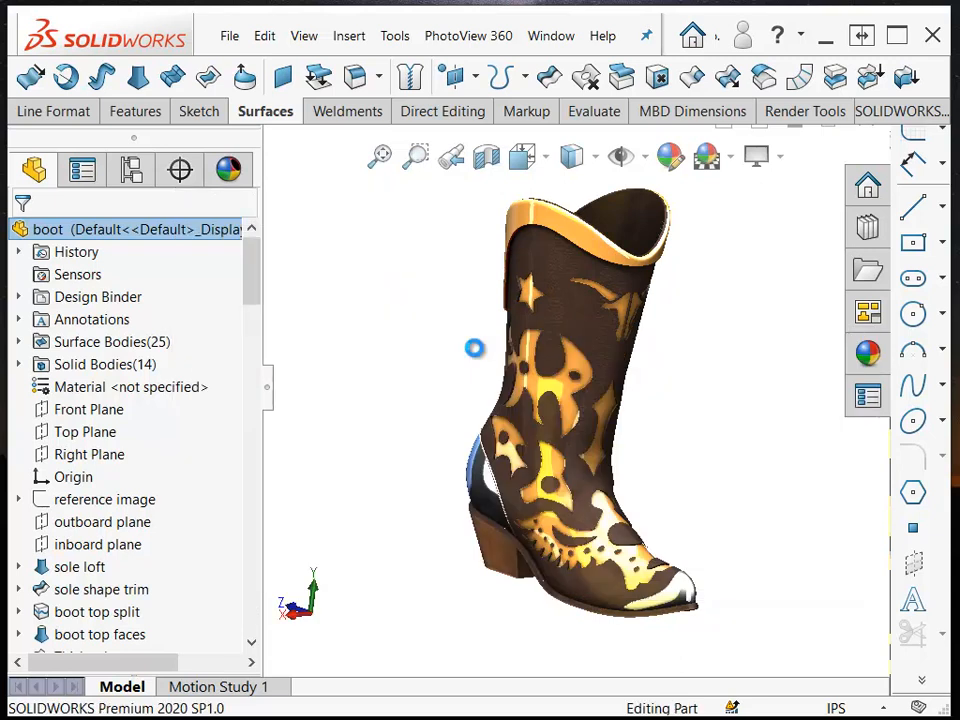
pyautogui.moveTo(256, 277)
pyautogui.mouseDown()
pyautogui.moveTo(239, 352)
pyautogui.moveTo(253, 430)
pyautogui.mouseUp()
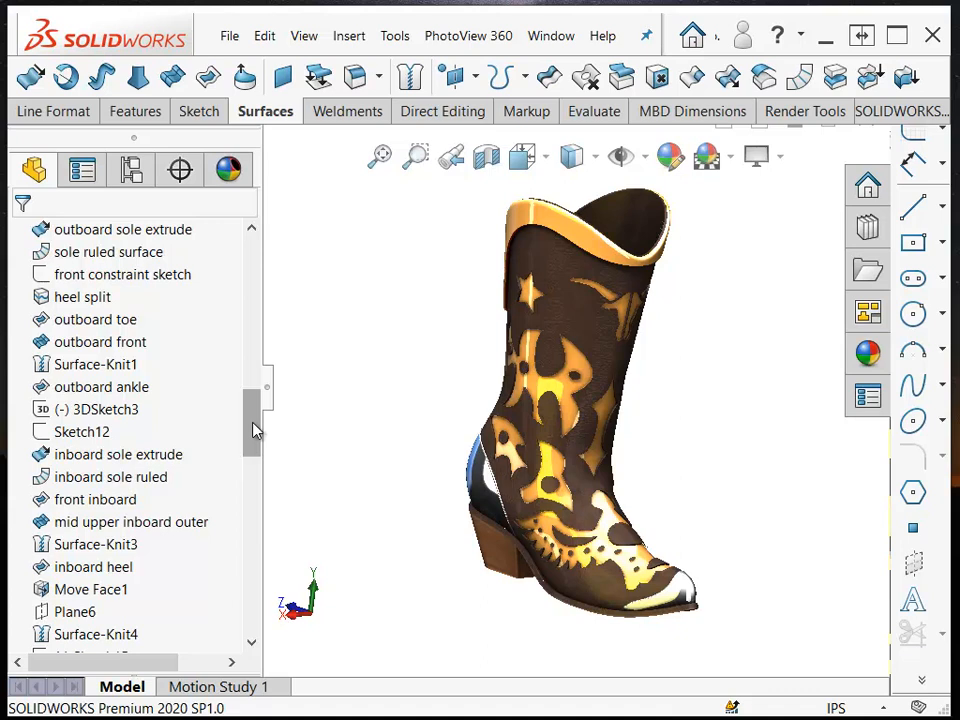
pyautogui.moveTo(65, 344)
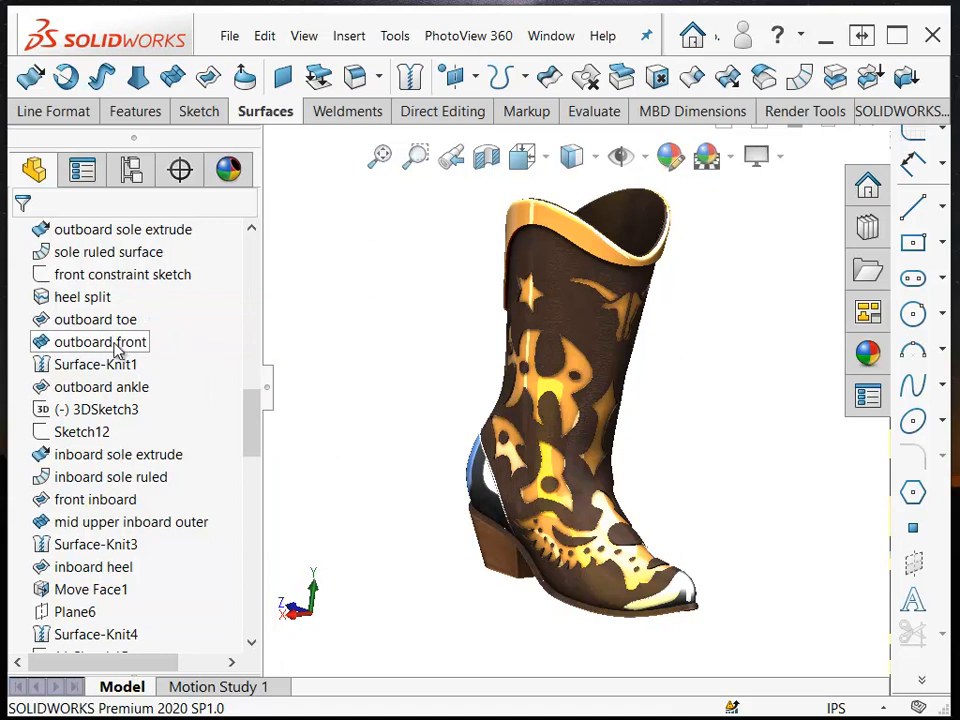
pyautogui.moveTo(251, 425); pyautogui.dragTo(261, 246)
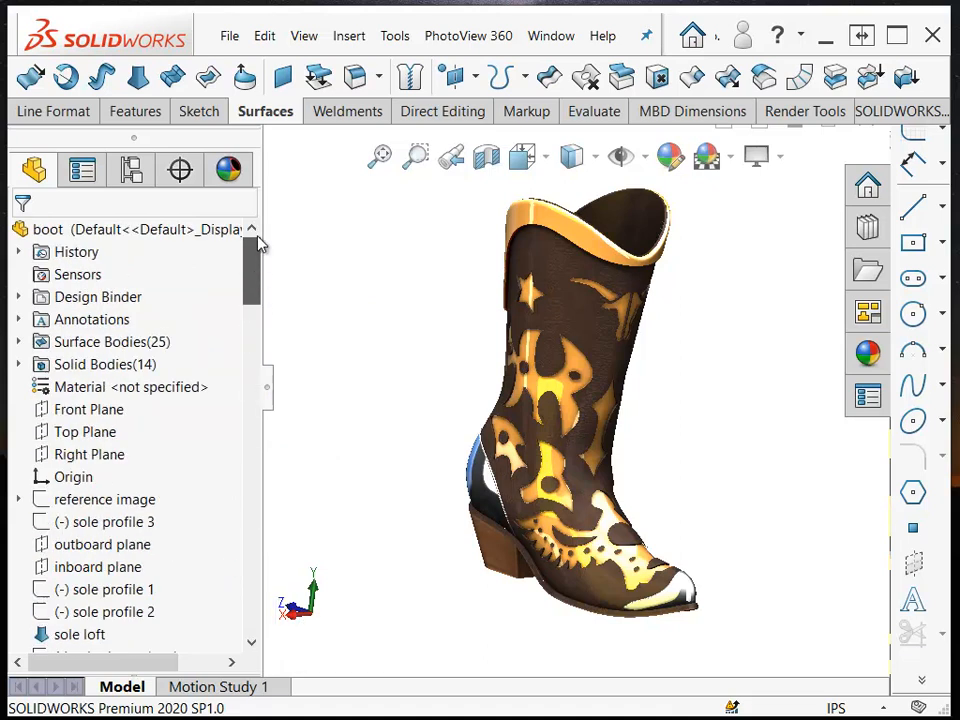
# Check the boot part's Dynamic Reference Visualization options and turn off Show Flat Tree View
pyautogui.rightClick(152, 230)
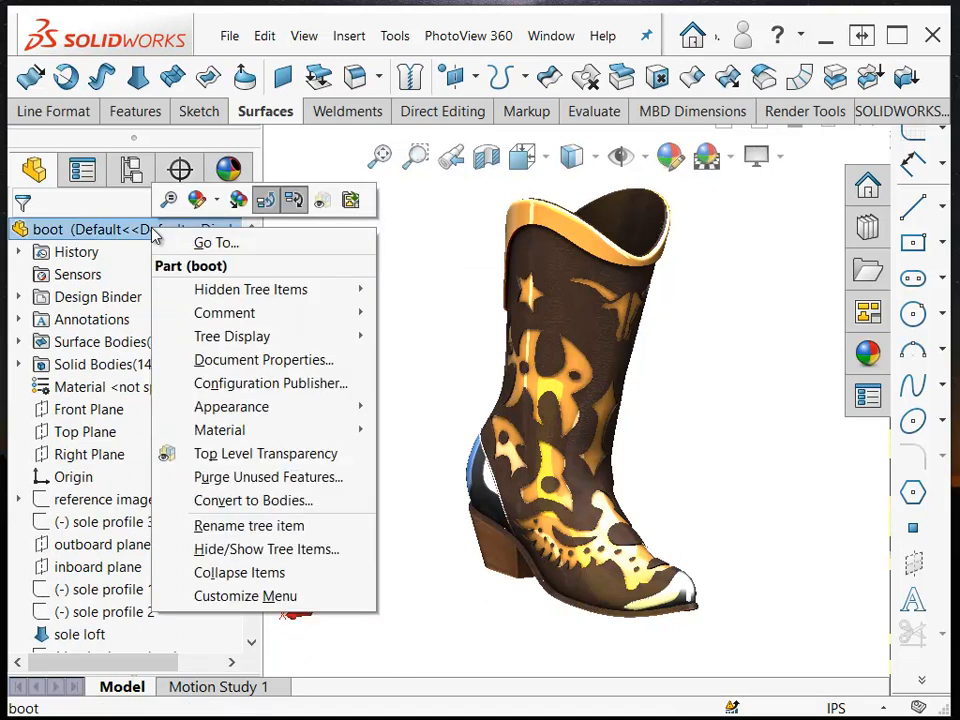
pyautogui.click(264, 201)
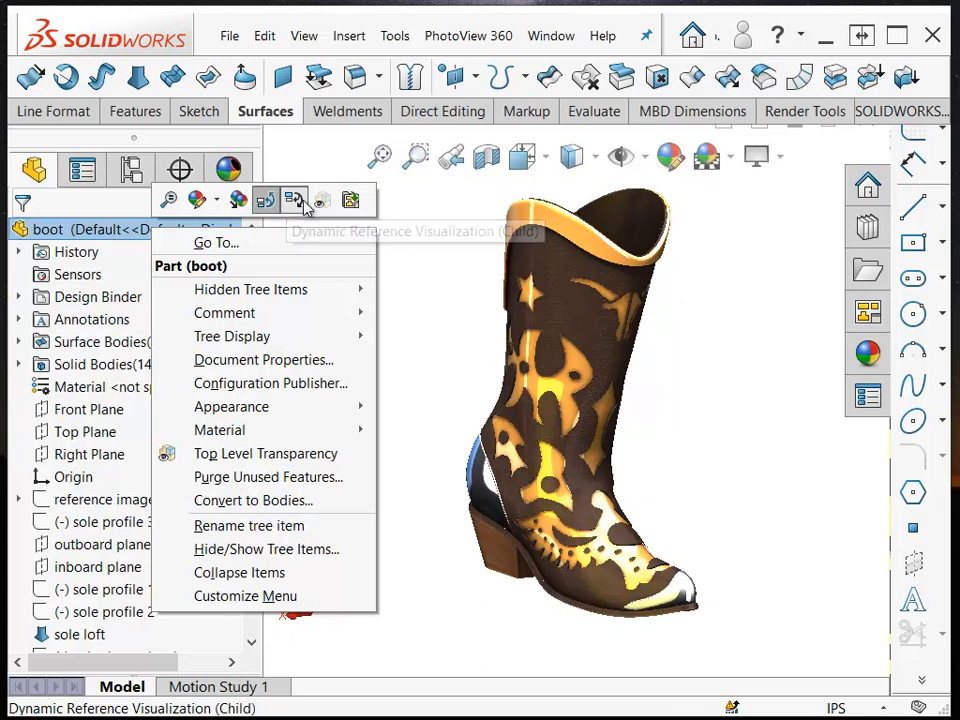
pyautogui.click(297, 201)
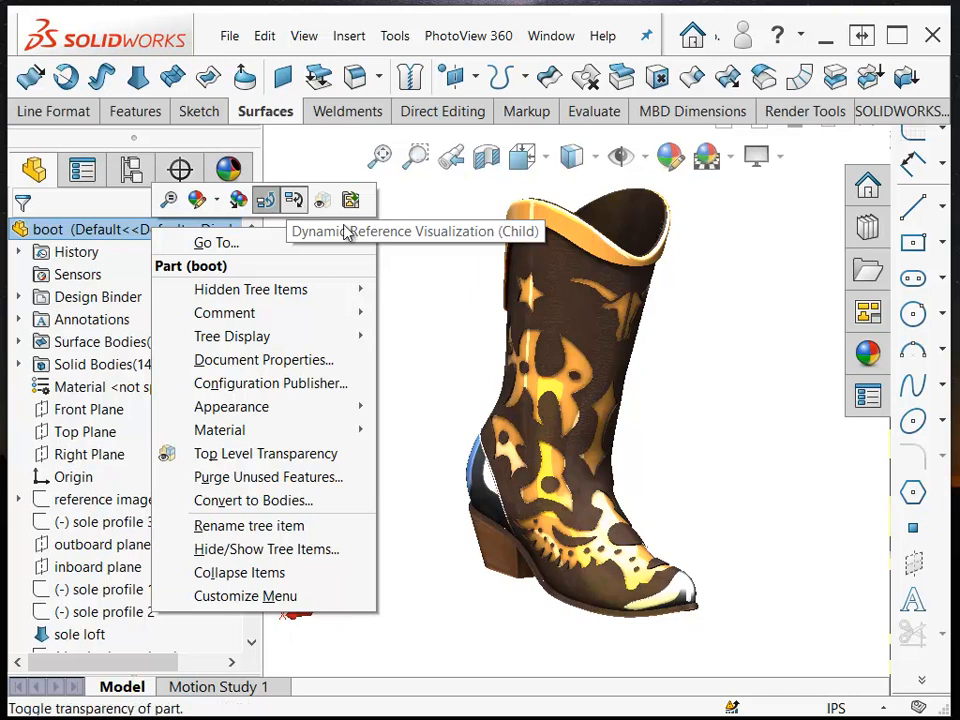
pyautogui.rightClick(110, 236)
pyautogui.moveTo(274, 346)
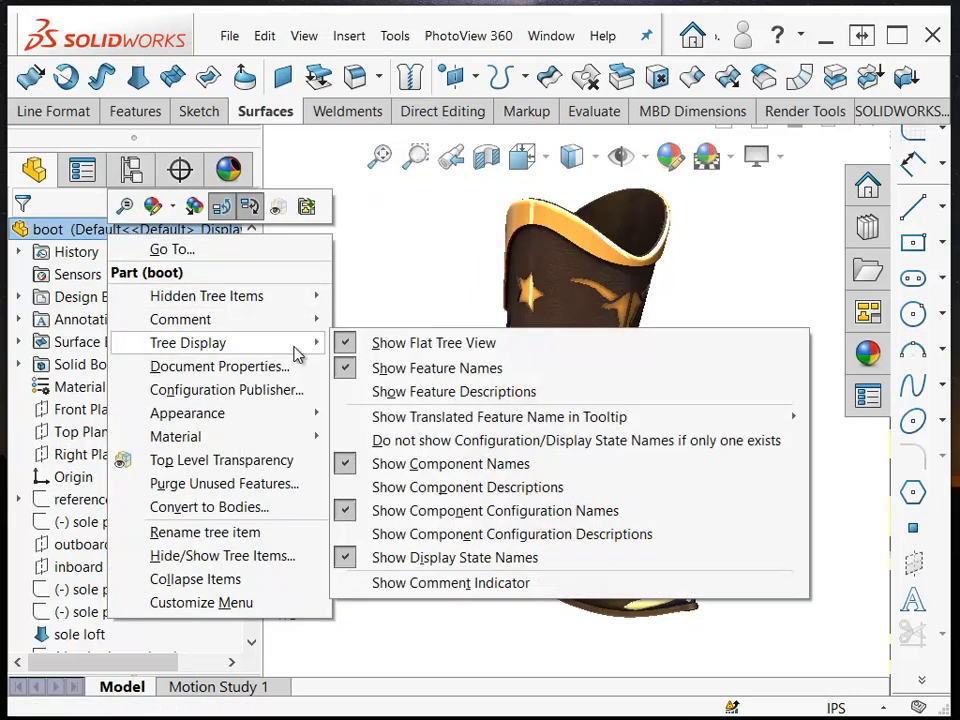
pyautogui.click(386, 343)
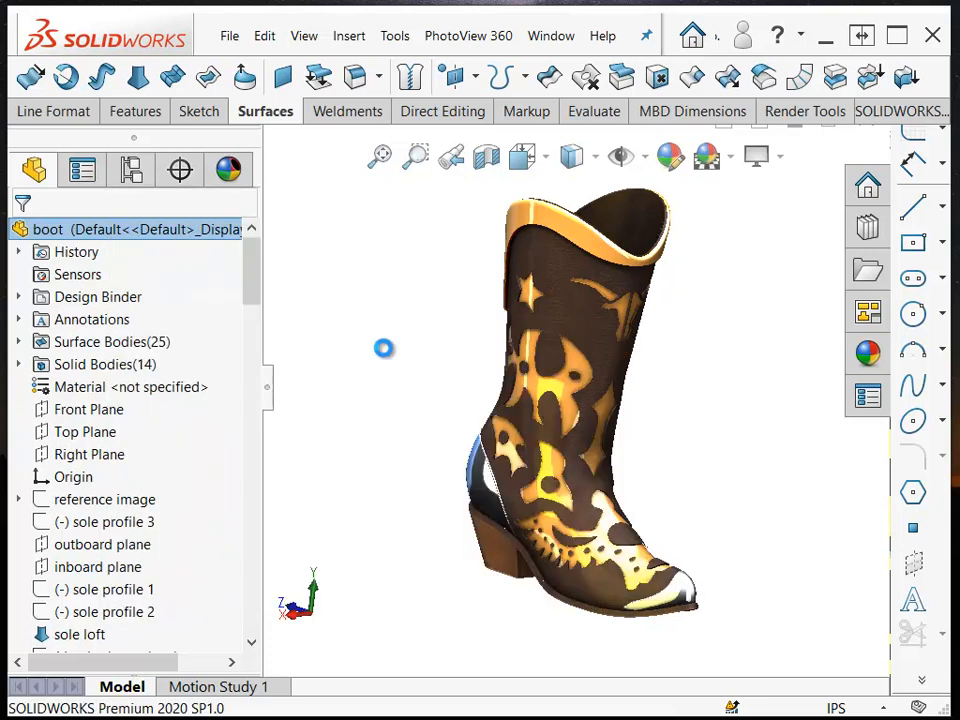
# Collapse the sole loft feature and look through the Surface Bodies and Solid Bodies folders
pyautogui.scroll(-2, 186, 432)
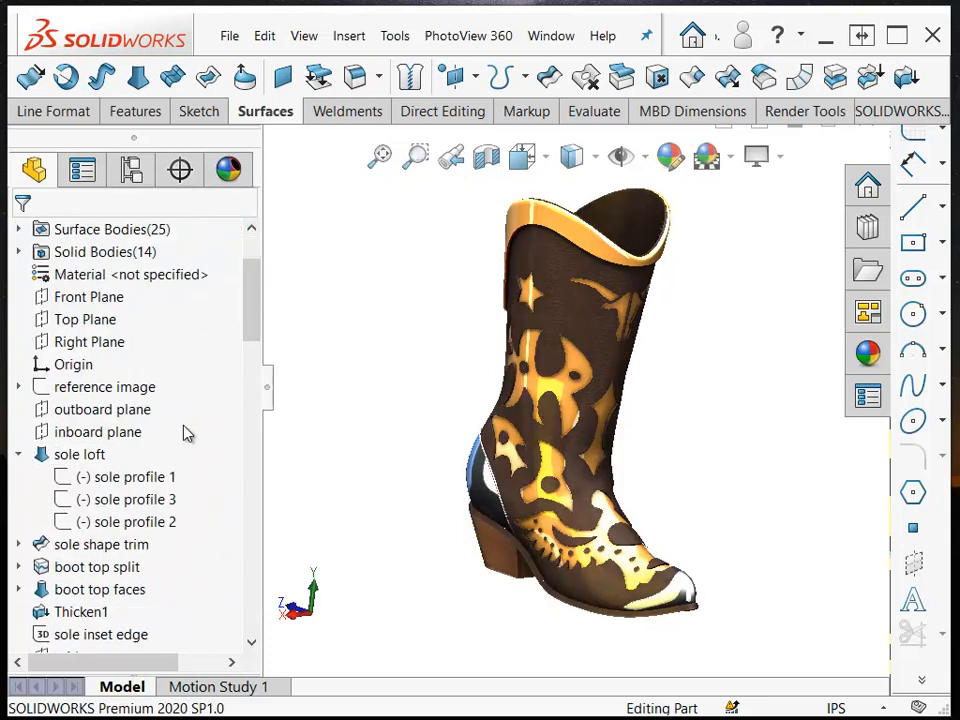
pyautogui.click(20, 455)
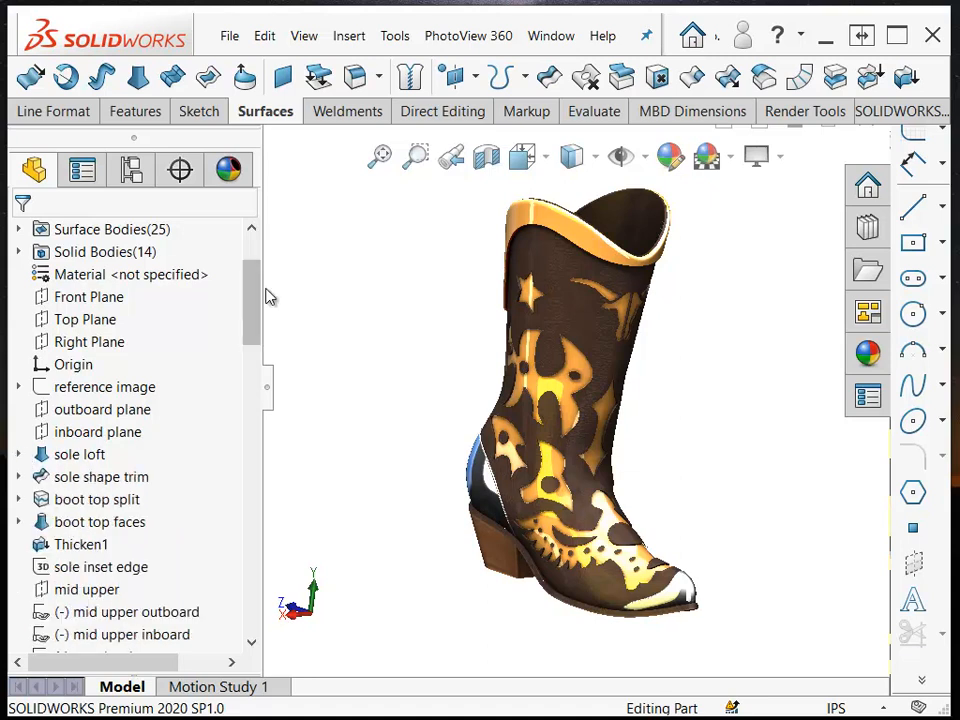
pyautogui.moveTo(251, 298); pyautogui.dragTo(251, 266)
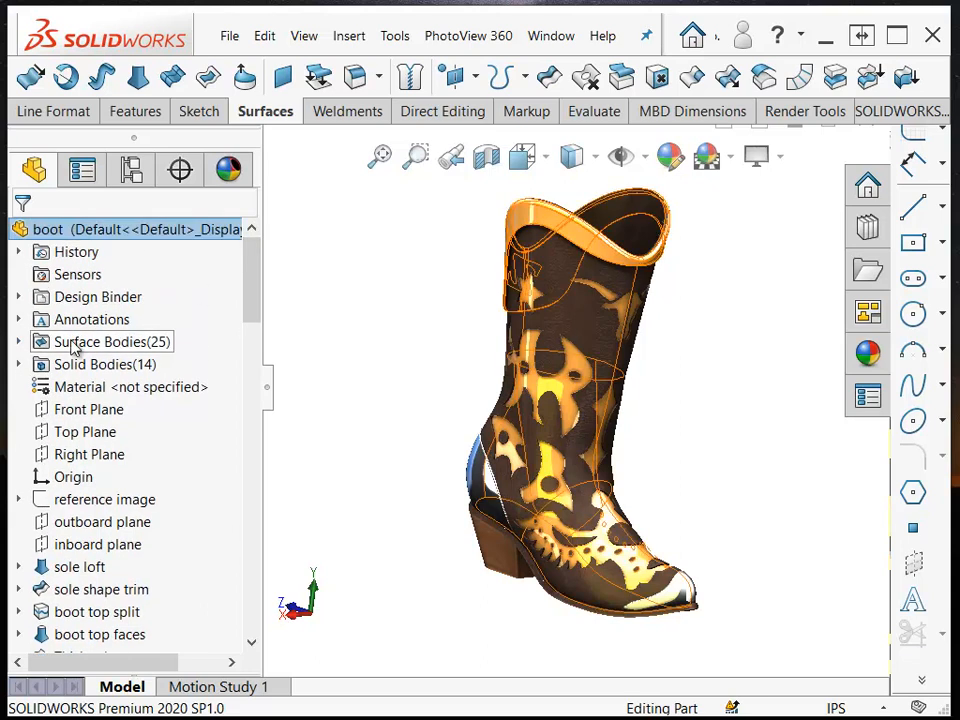
pyautogui.click(19, 341)
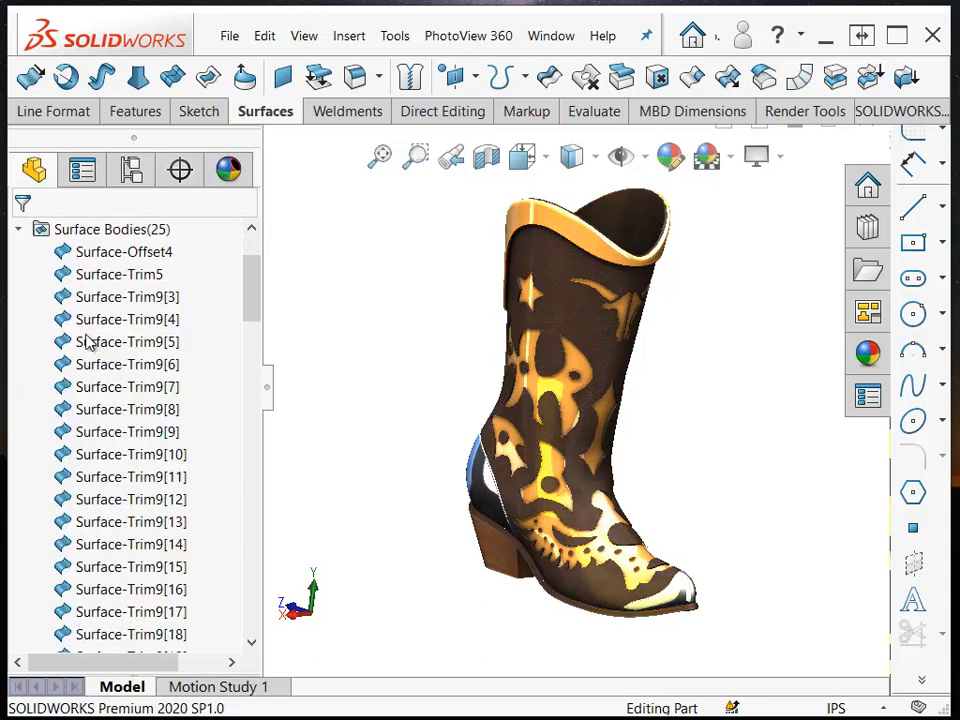
pyautogui.click(18, 229)
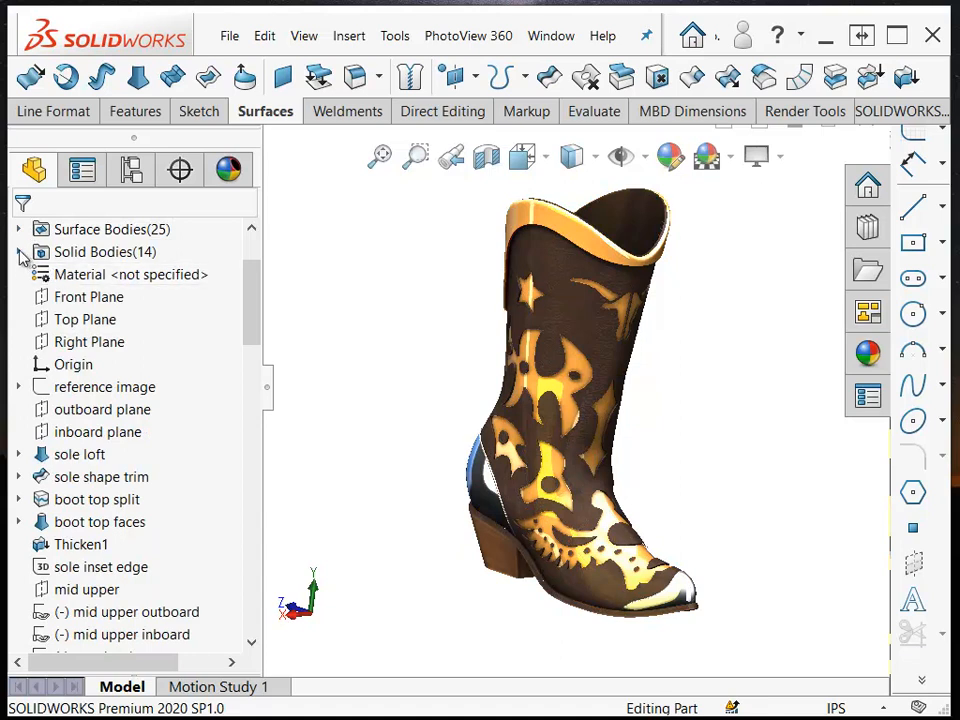
pyautogui.click(19, 253)
pyautogui.click(19, 253)
# Roll the part back to before the reference image sketch and accept the FeatureManager system options with Arrow key navigation enabled
pyautogui.click(97, 393)
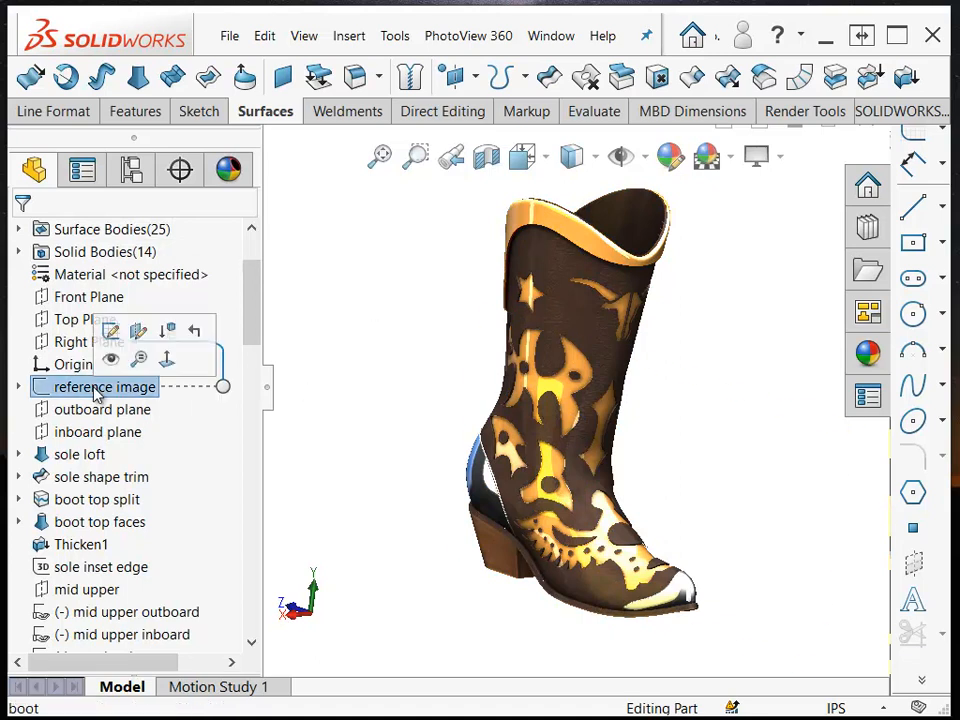
pyautogui.click(195, 336)
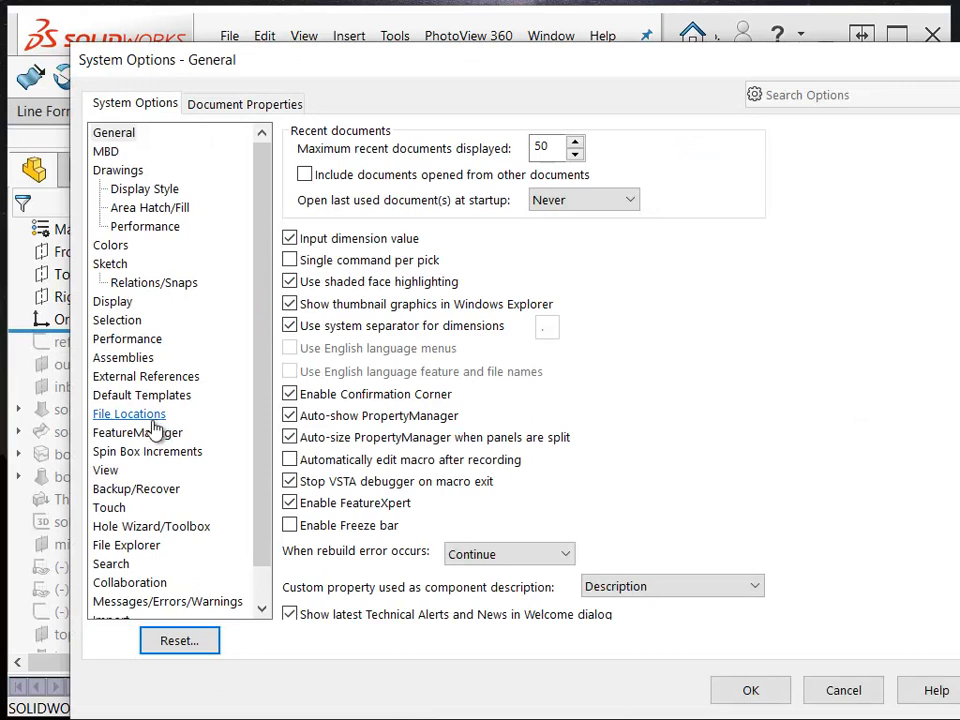
pyautogui.click(138, 434)
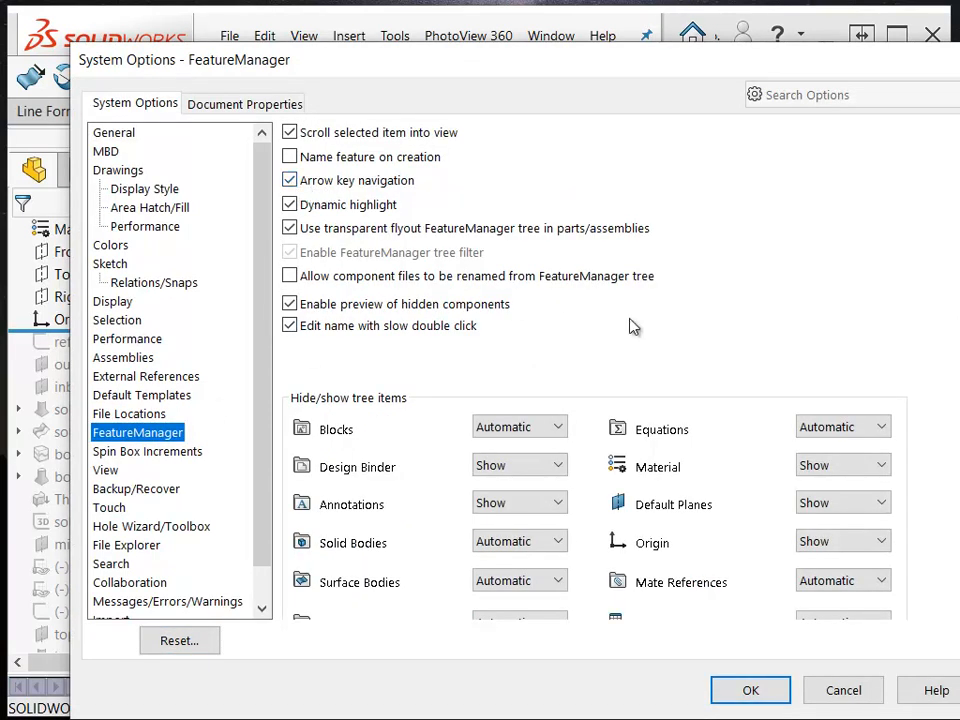
pyautogui.click(750, 692)
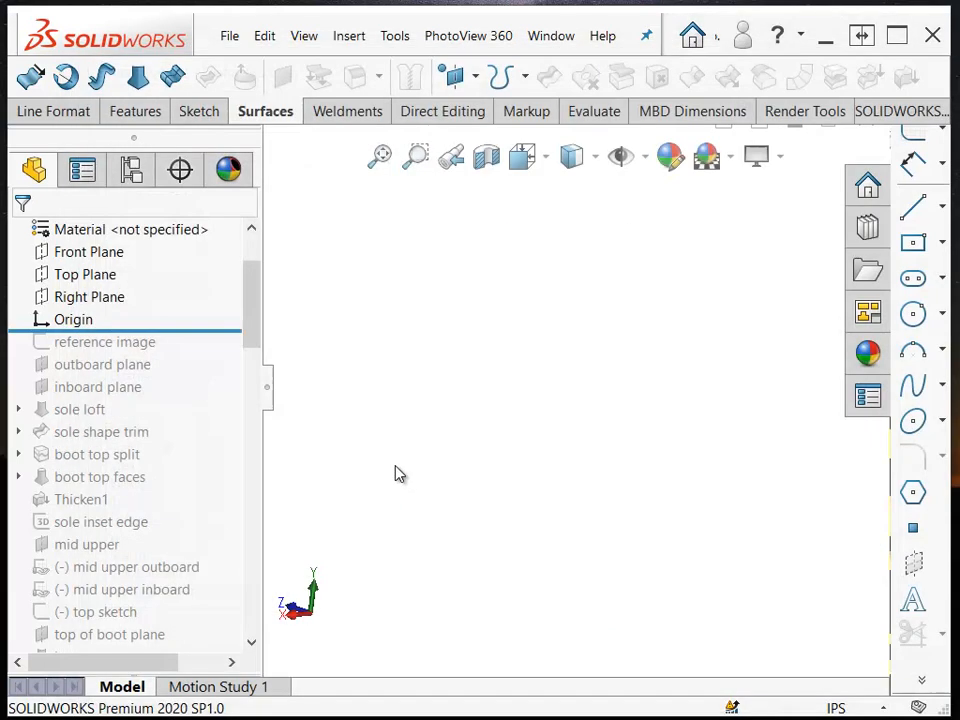
# Roll the feature history forward past the reference image and construction planes, ending directly after the sole loft
pyautogui.click(180, 329)
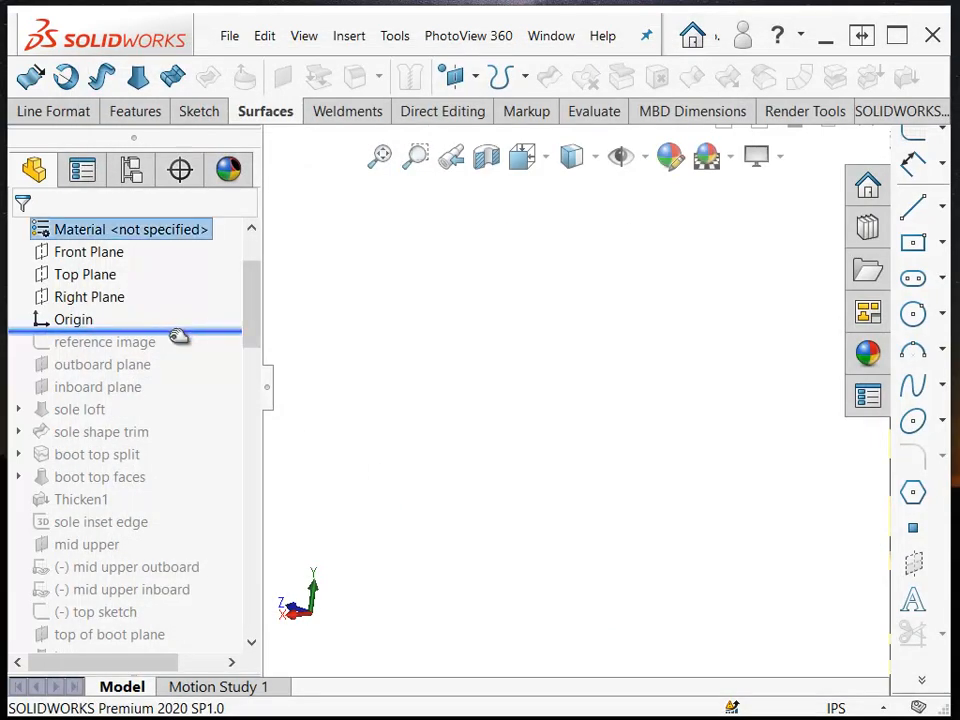
pyautogui.moveTo(175, 340); pyautogui.dragTo(168, 344)
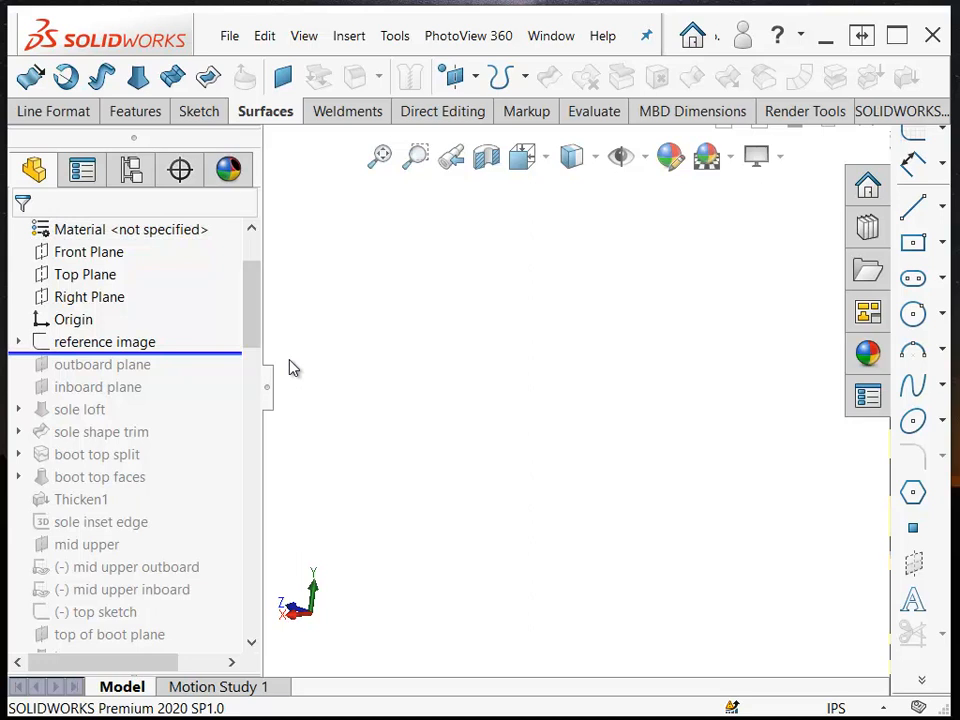
pyautogui.press('Down')
pyautogui.press('Down')
pyautogui.press('Down')
pyautogui.press('Down')
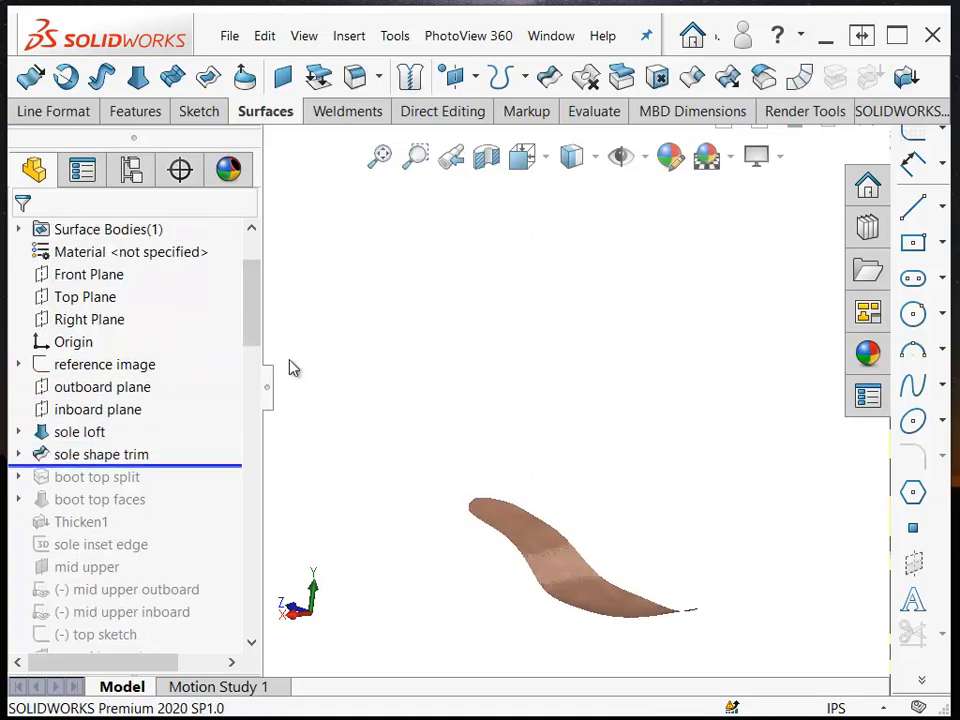
pyautogui.press('Up')
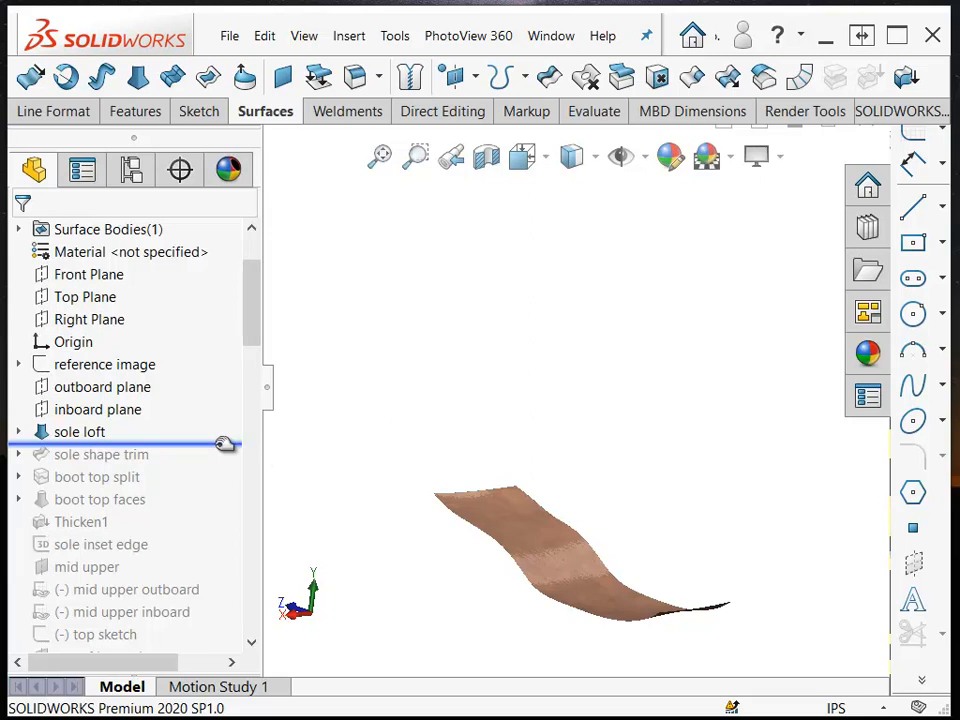
# Expand the sole loft and examine its sole profile sketches, the lofted surface from above and its feature references
pyautogui.click(44, 432)
pyautogui.click(18, 432)
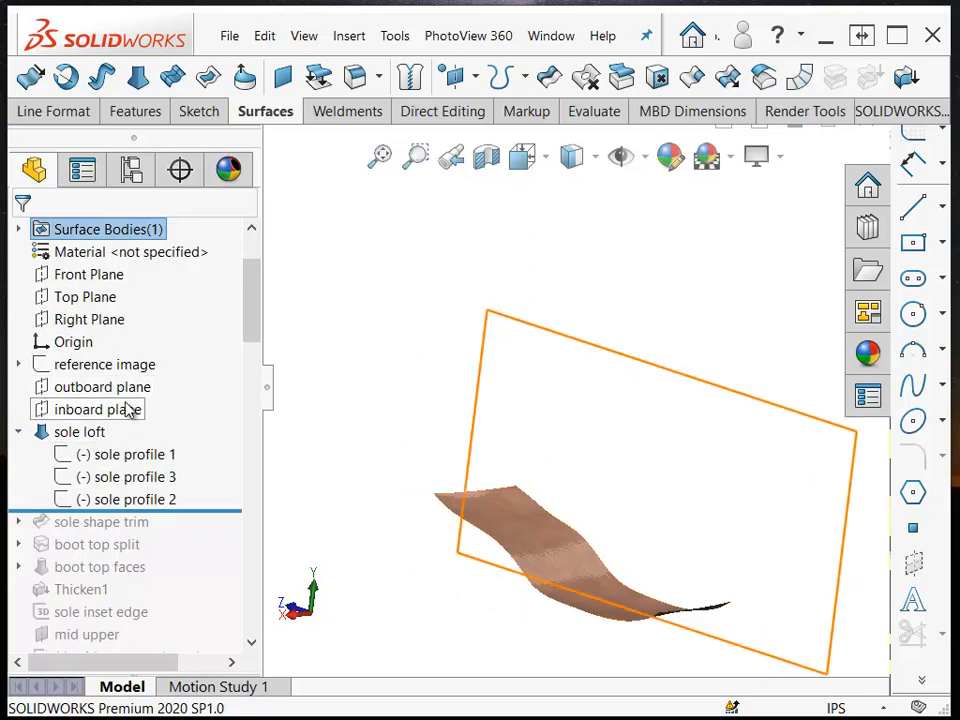
pyautogui.moveTo(354, 363); pyautogui.dragTo(363, 354, button='middle')
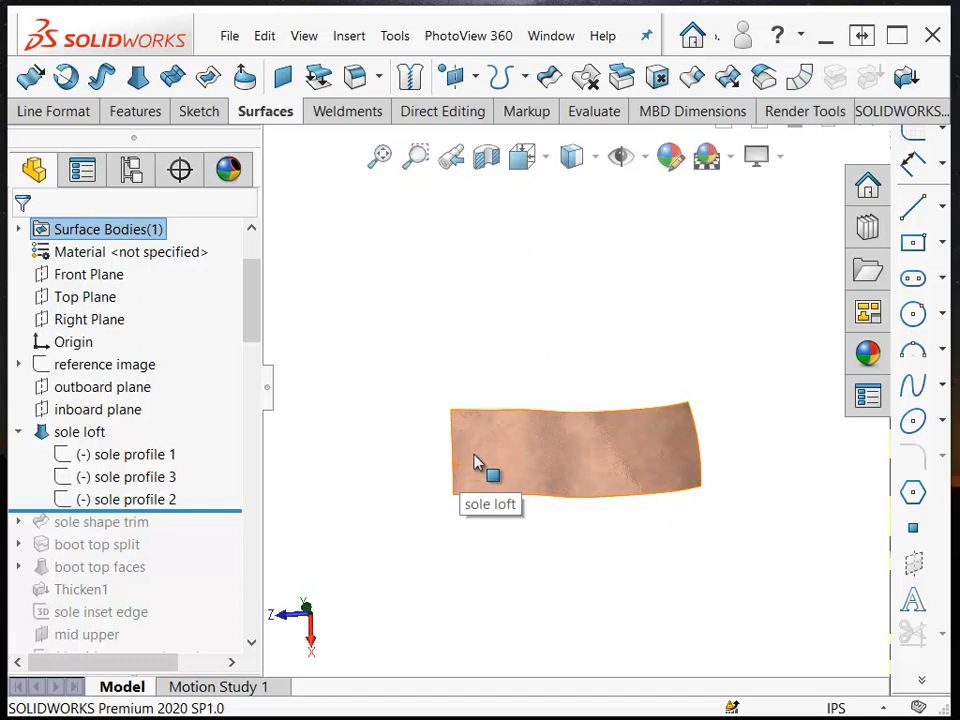
pyautogui.click(68, 433)
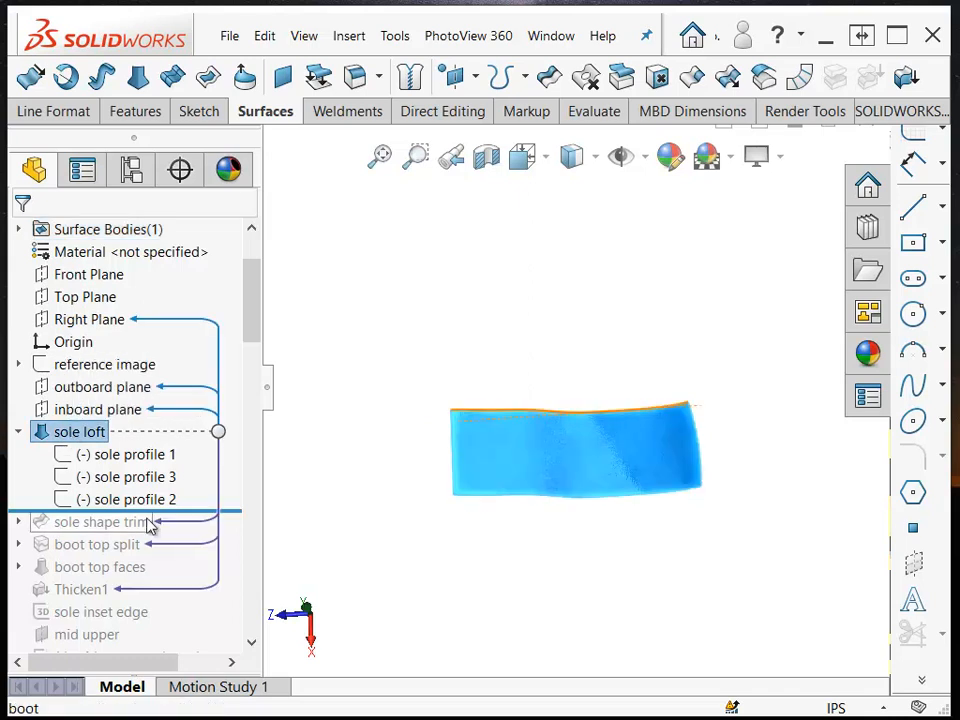
# Roll forward past the sole shape trim and examine its sole shape sketch against the trimmed sole surface
pyautogui.moveTo(160, 514); pyautogui.dragTo(150, 523)
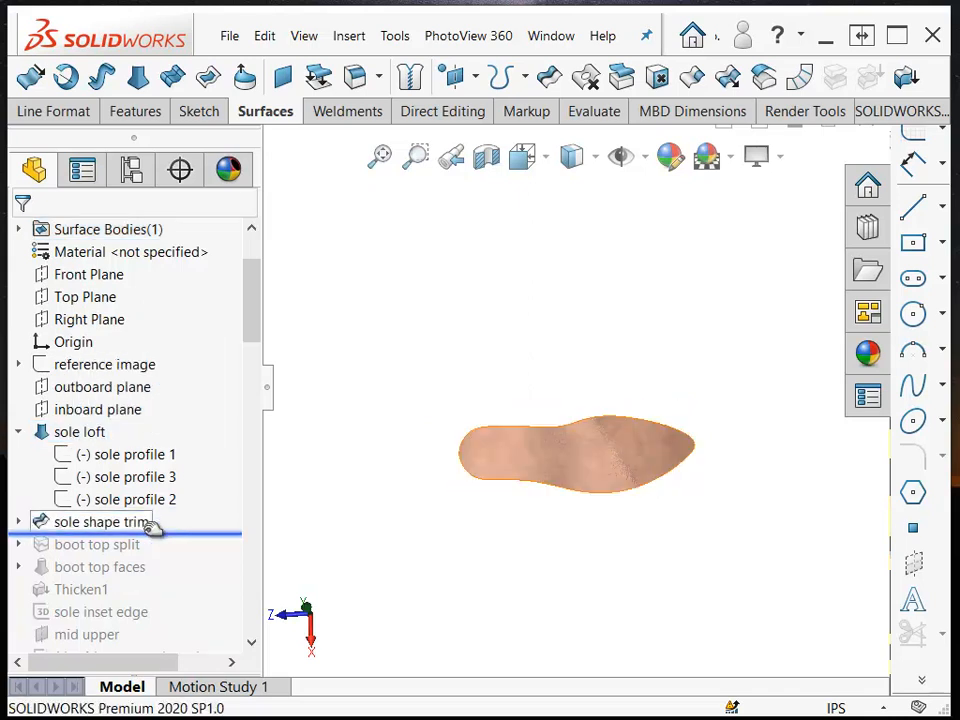
pyautogui.click(19, 522)
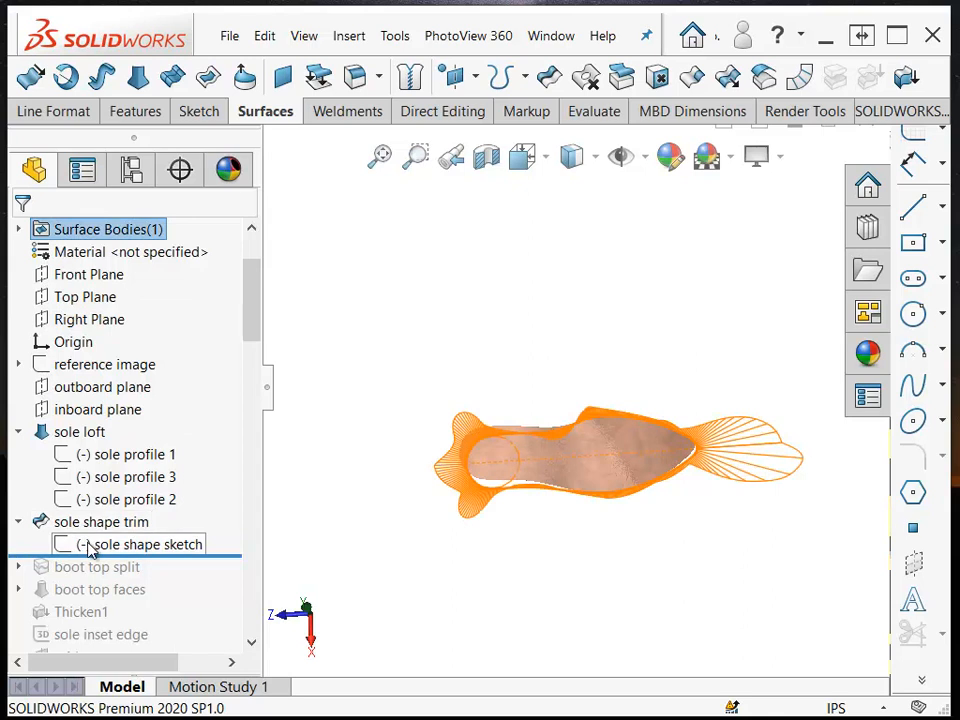
pyautogui.click(91, 548)
pyautogui.moveTo(487, 622)
pyautogui.mouseDown(button='middle')
pyautogui.moveTo(456, 549)
pyautogui.moveTo(551, 478)
pyautogui.mouseUp(button='middle')
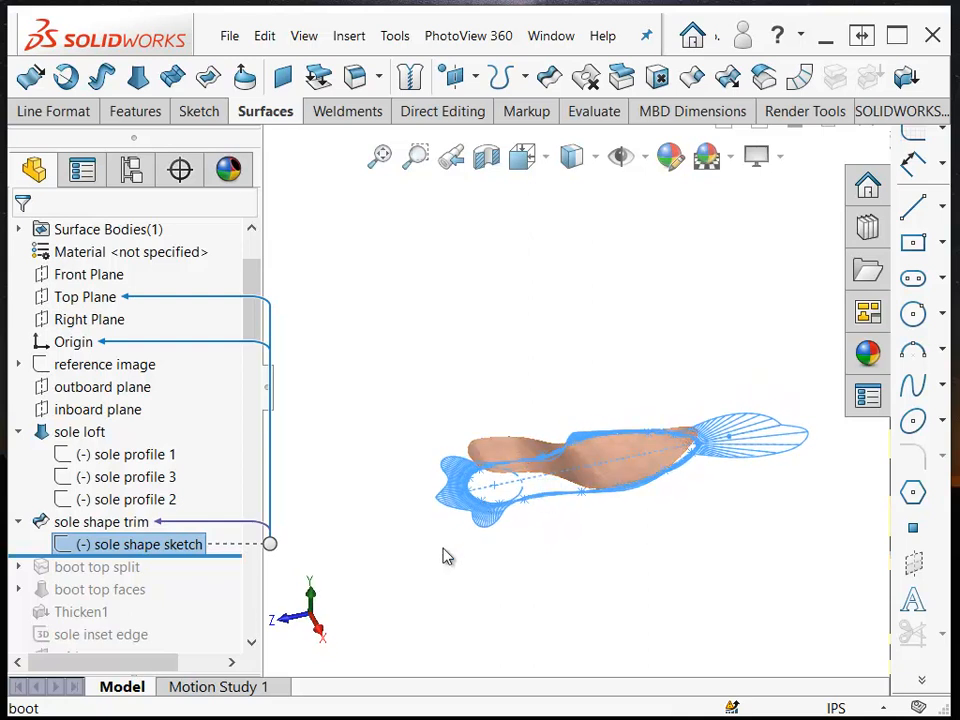
pyautogui.click(429, 582)
# Roll forward past the boot top split and examine the split line on the sole surface
pyautogui.moveTo(186, 555); pyautogui.dragTo(178, 573)
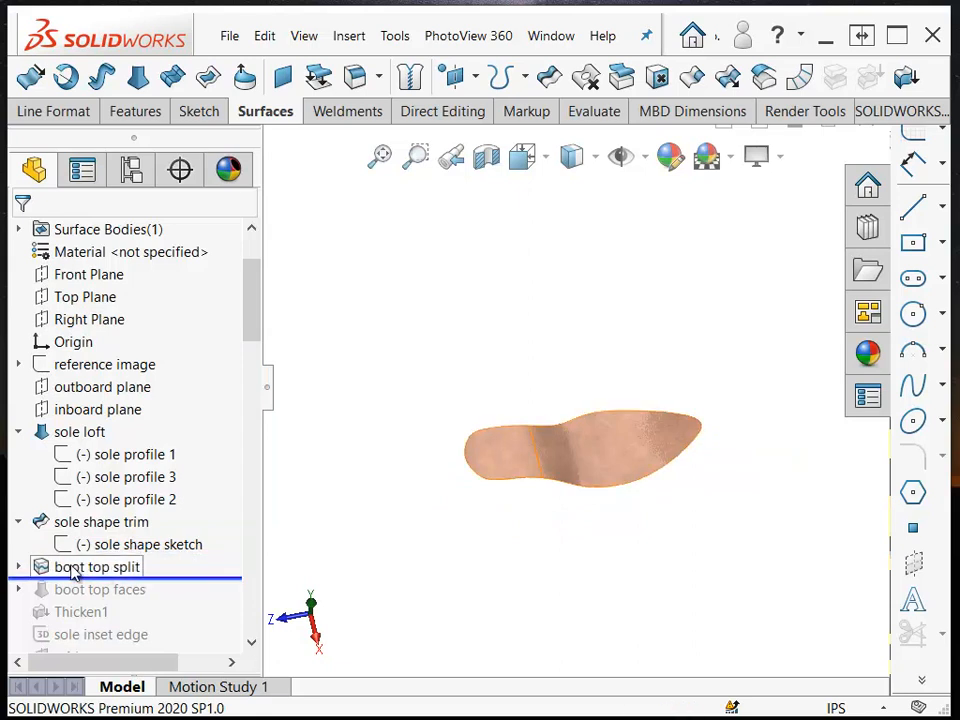
pyautogui.click(68, 568)
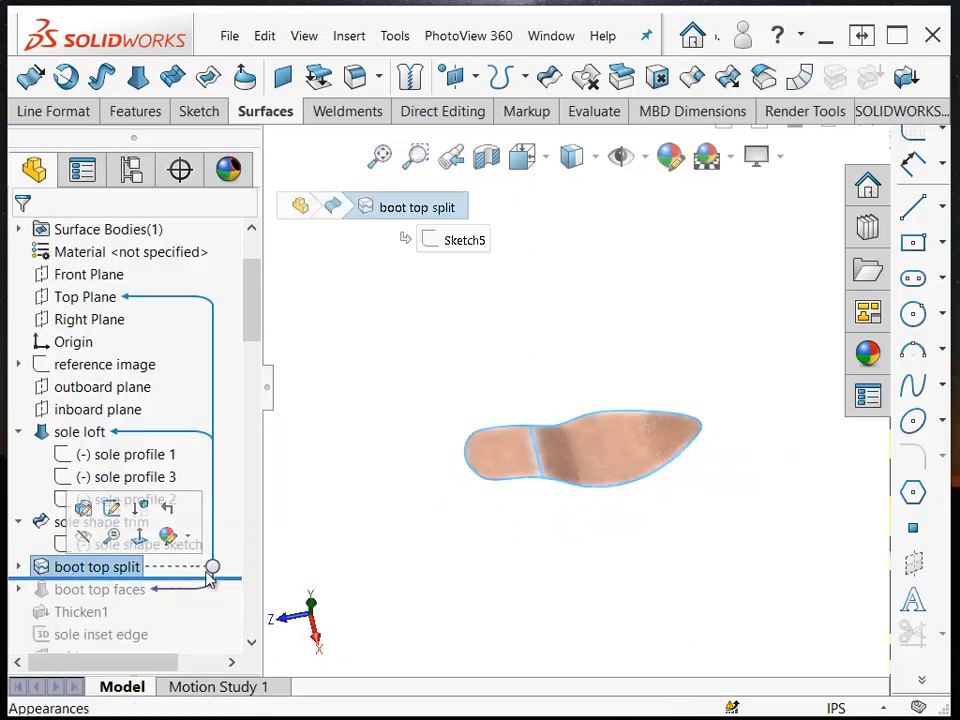
pyautogui.click(457, 567)
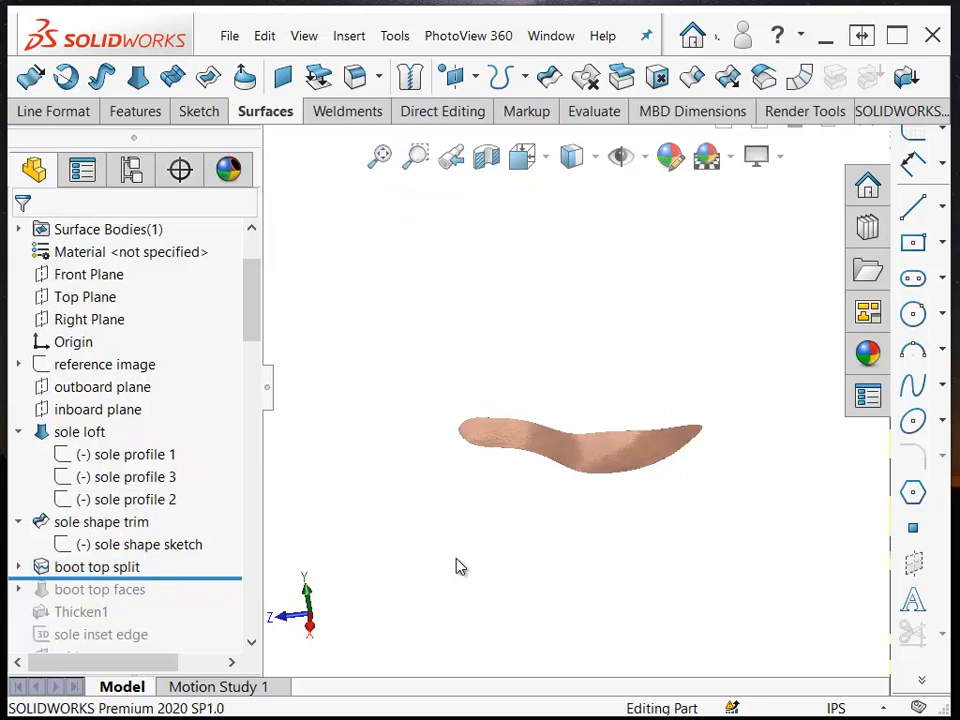
# Rename the boot top split feature as sole split and select its split line on the sole surface
pyautogui.doubleClick(108, 570)
pyautogui.moveTo(111, 568); pyautogui.dragTo(38, 566)
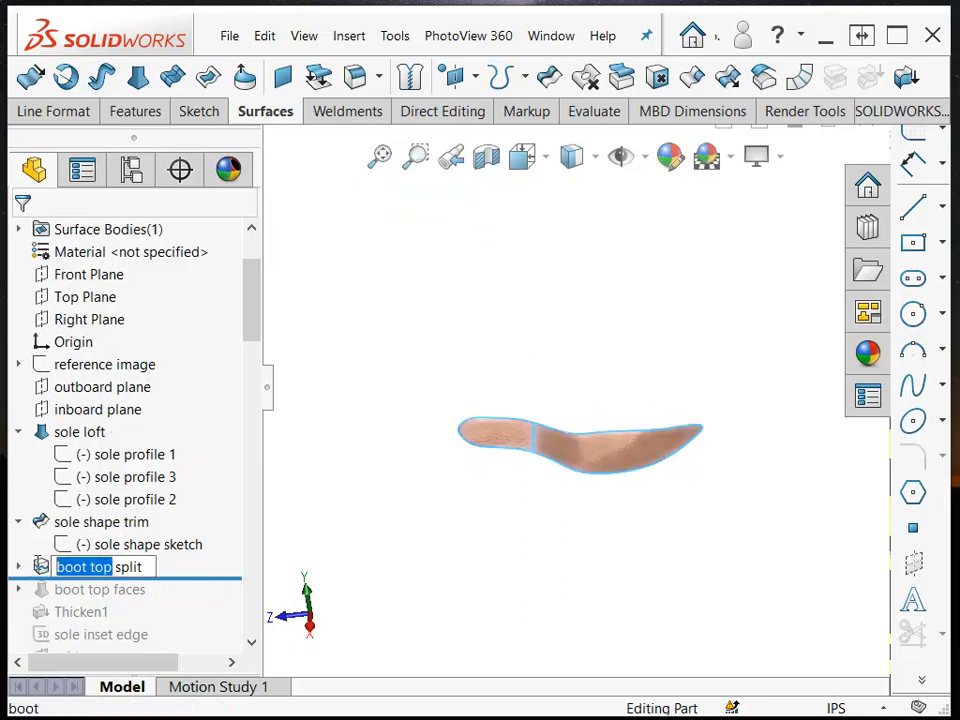
pyautogui.write('sole')
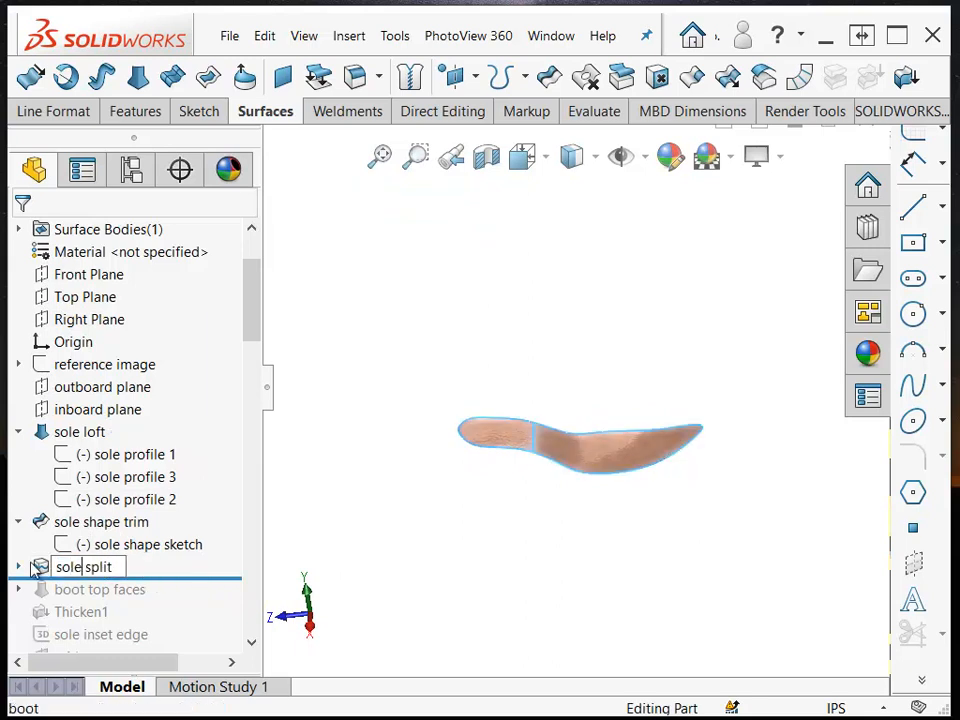
pyautogui.press('Return')
pyautogui.scroll(-2, 557, 450)
pyautogui.scroll(-1, 530, 447)
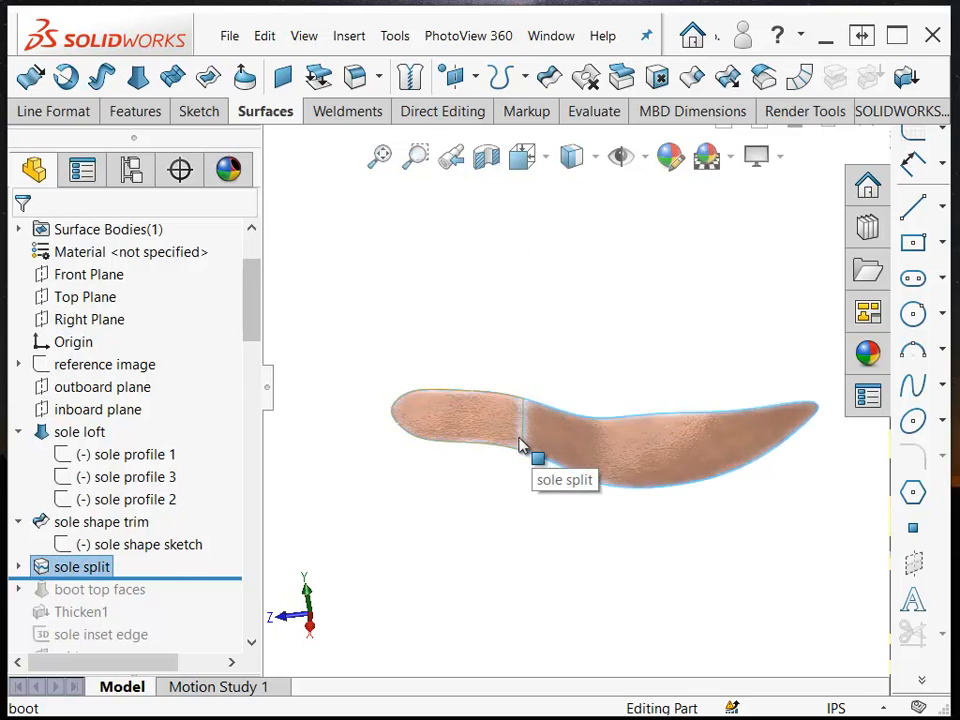
pyautogui.click(525, 440)
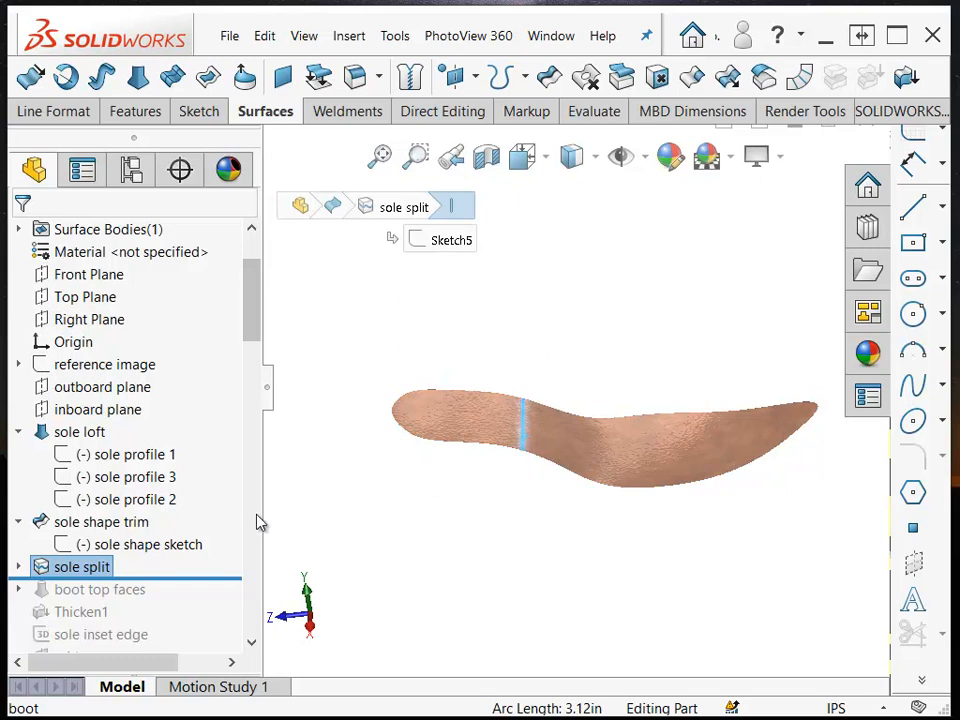
# Roll the feature history forward past the boot top faces feature and rename that feature as heel
pyautogui.moveTo(193, 578); pyautogui.dragTo(186, 592)
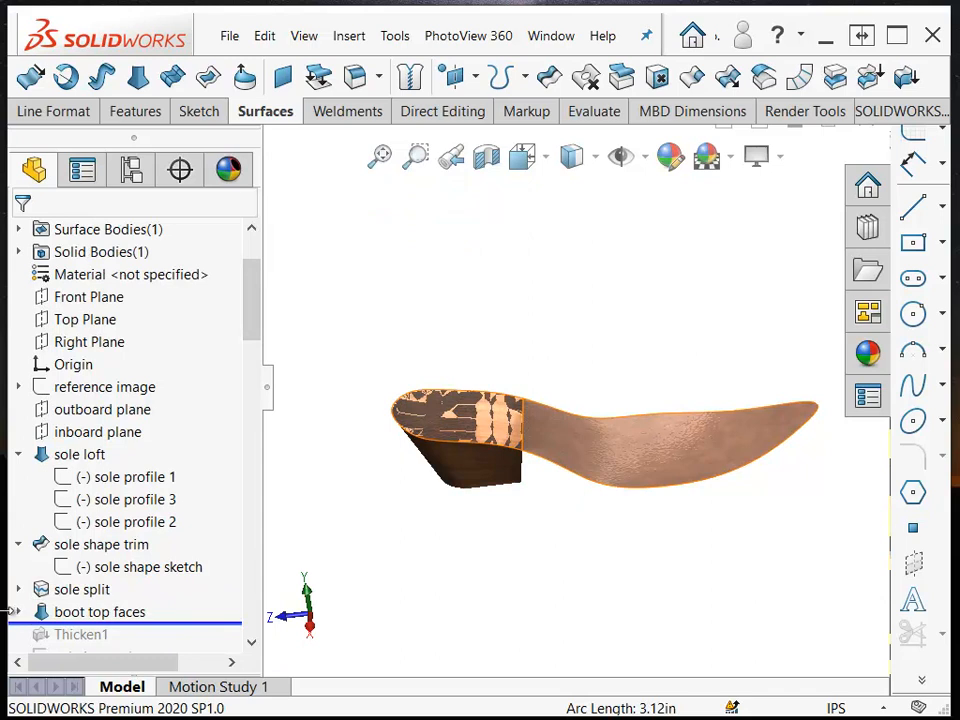
pyautogui.click(94, 613)
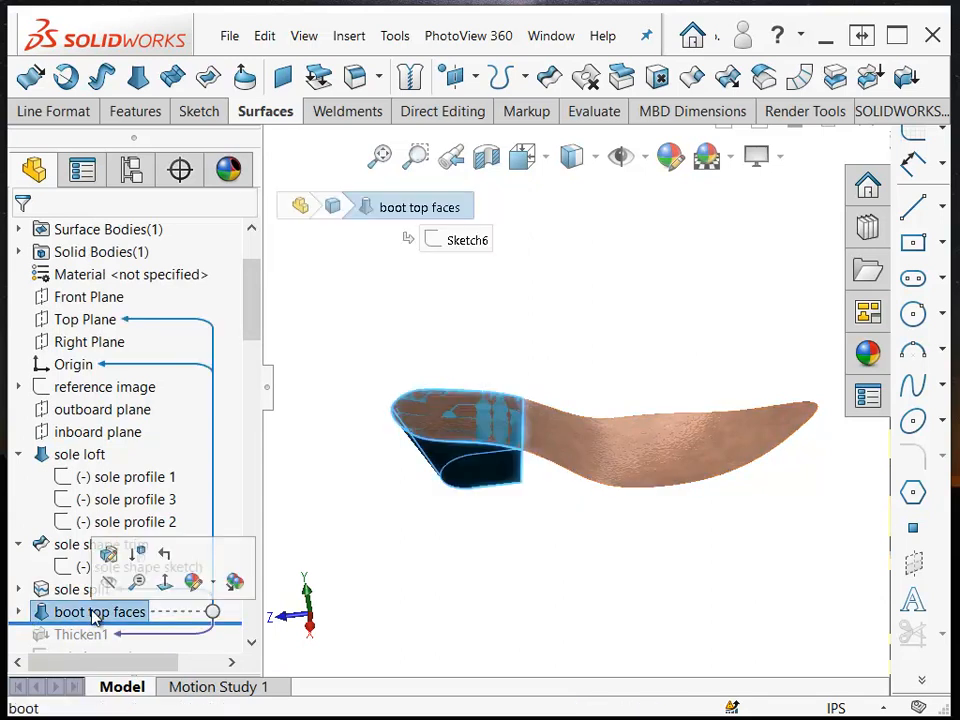
pyautogui.click(94, 613)
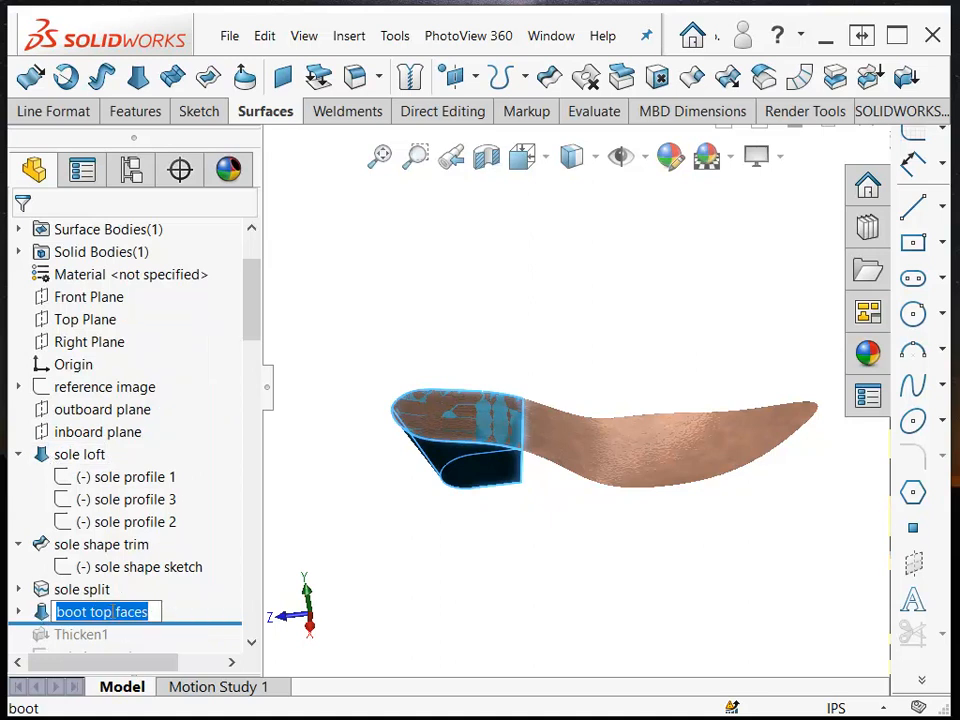
pyautogui.click(113, 612)
pyautogui.moveTo(151, 612); pyautogui.dragTo(15, 614)
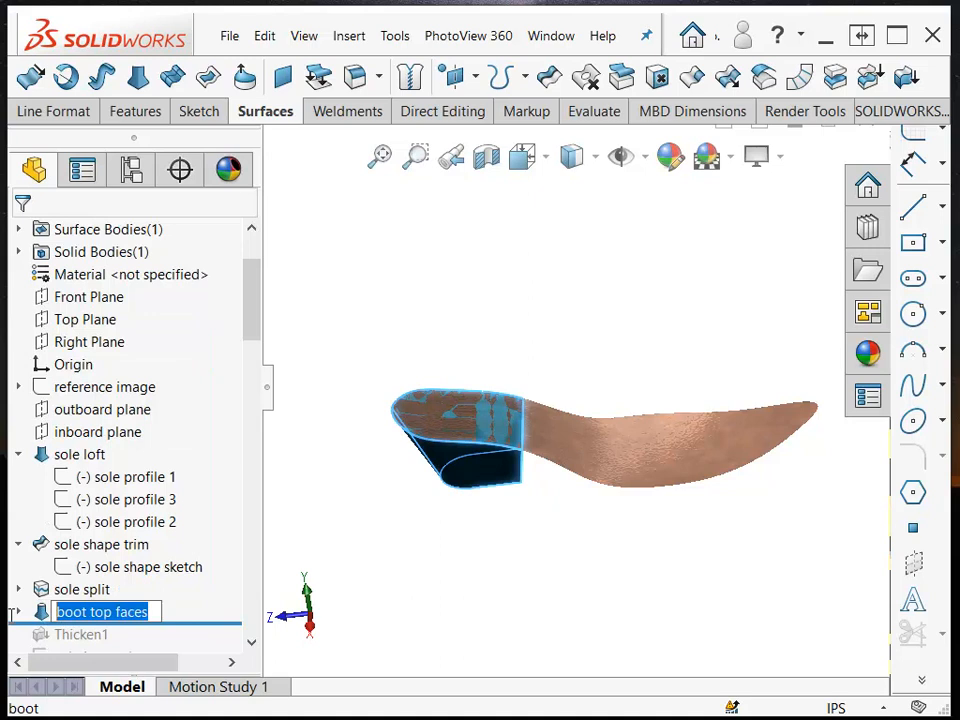
pyautogui.click(72, 618)
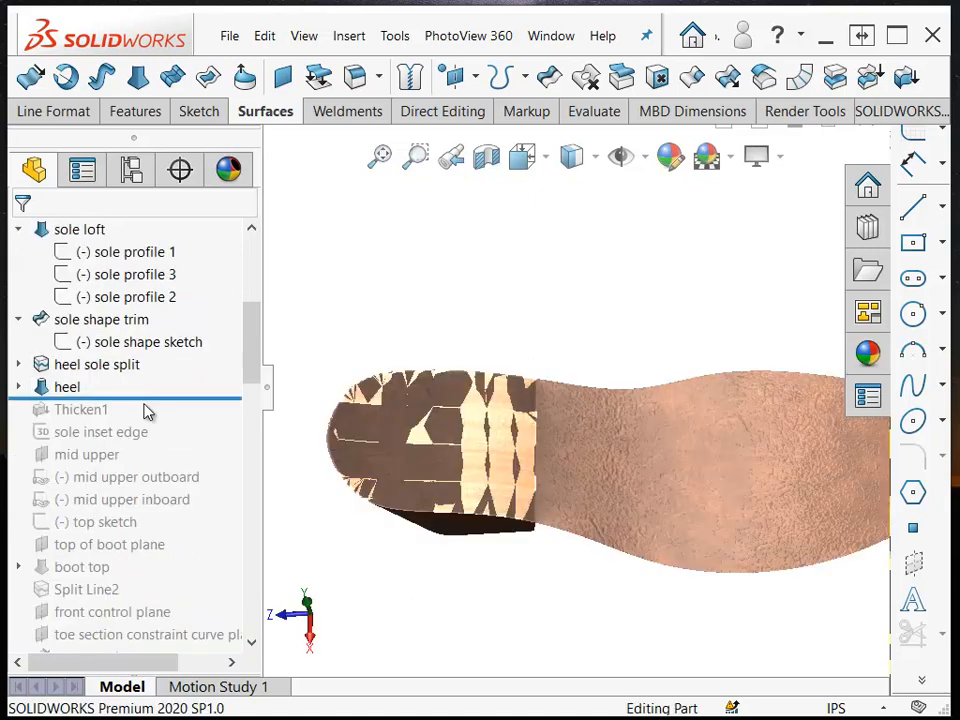
# Roll forward past Thicken1 and examine the thickened sole where its edge meets the heel
pyautogui.moveTo(150, 404)
pyautogui.mouseDown()
pyautogui.moveTo(141, 420)
pyautogui.moveTo(135, 398)
pyautogui.mouseUp()
pyautogui.moveTo(423, 548); pyautogui.dragTo(416, 628, button='middle')
pyautogui.moveTo(143, 397)
pyautogui.mouseDown()
pyautogui.moveTo(154, 392)
pyautogui.moveTo(133, 418)
pyautogui.mouseUp()
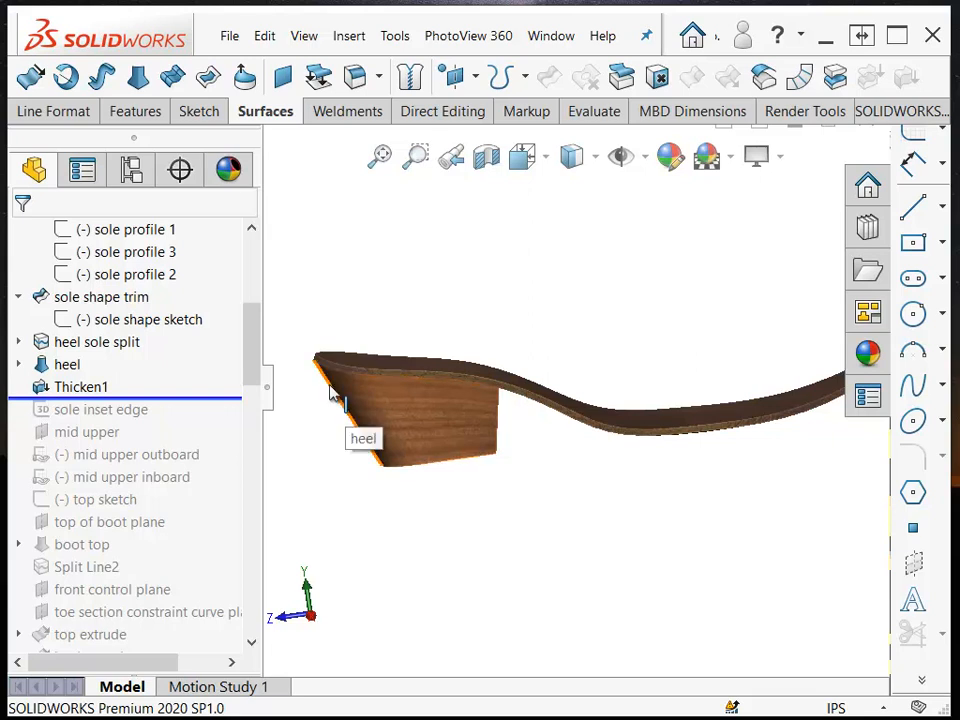
pyautogui.scroll(-5, 333, 393)
pyautogui.scroll(-3, 333, 393)
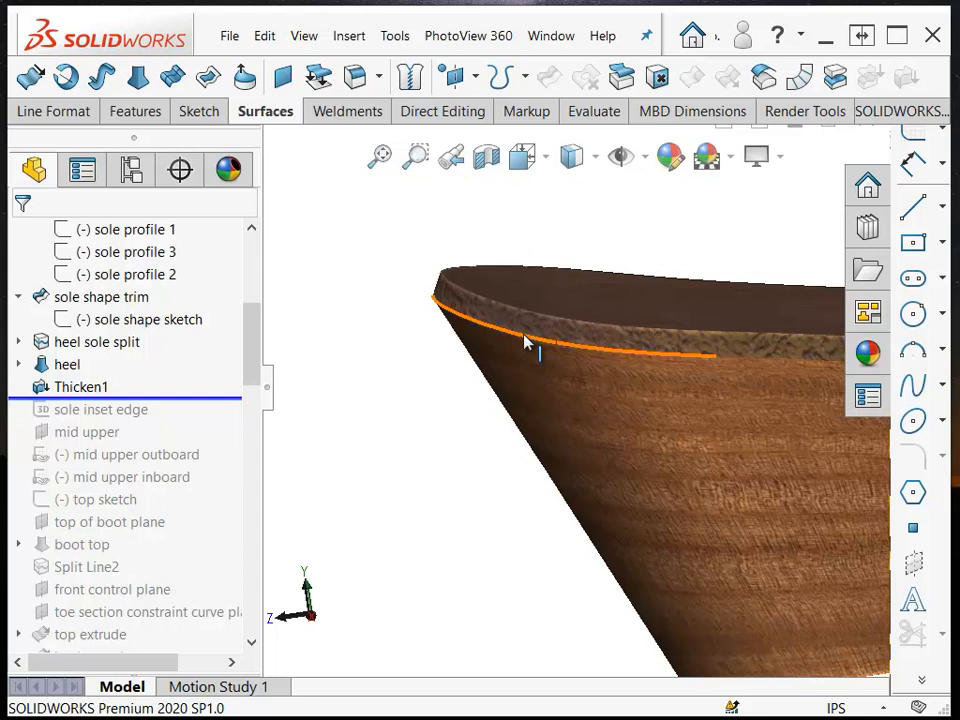
pyautogui.scroll(3, 525, 342)
pyautogui.moveTo(530, 342)
pyautogui.mouseDown(button='middle')
pyautogui.moveTo(551, 377)
pyautogui.moveTo(724, 510)
pyautogui.moveTo(752, 564)
pyautogui.moveTo(729, 576)
pyautogui.moveTo(726, 568)
pyautogui.moveTo(764, 581)
pyautogui.moveTo(653, 588)
pyautogui.moveTo(443, 290)
pyautogui.mouseUp(button='middle')
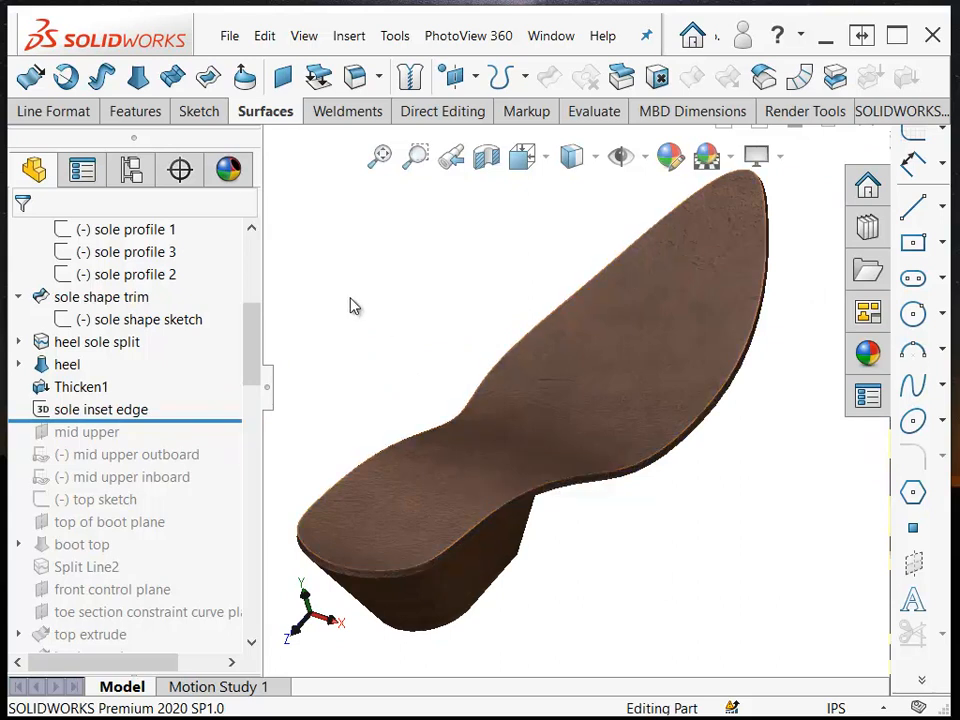
# Select the top face of the thickened sole and start a 3D sketch
pyautogui.moveTo(255, 345); pyautogui.dragTo(251, 214)
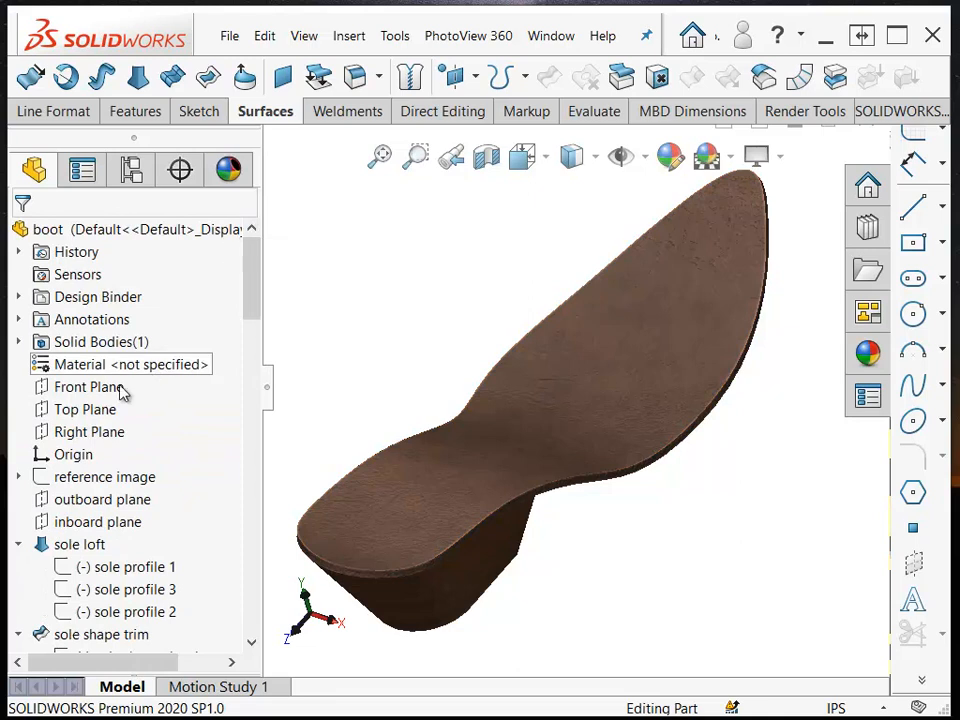
pyautogui.click(95, 410)
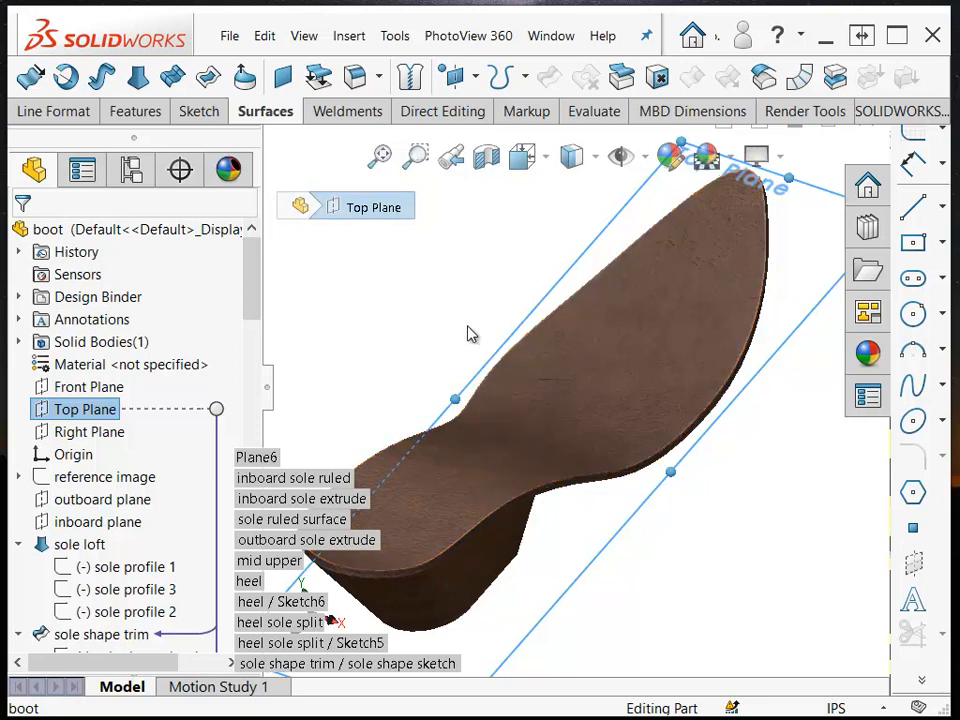
pyautogui.click(449, 452)
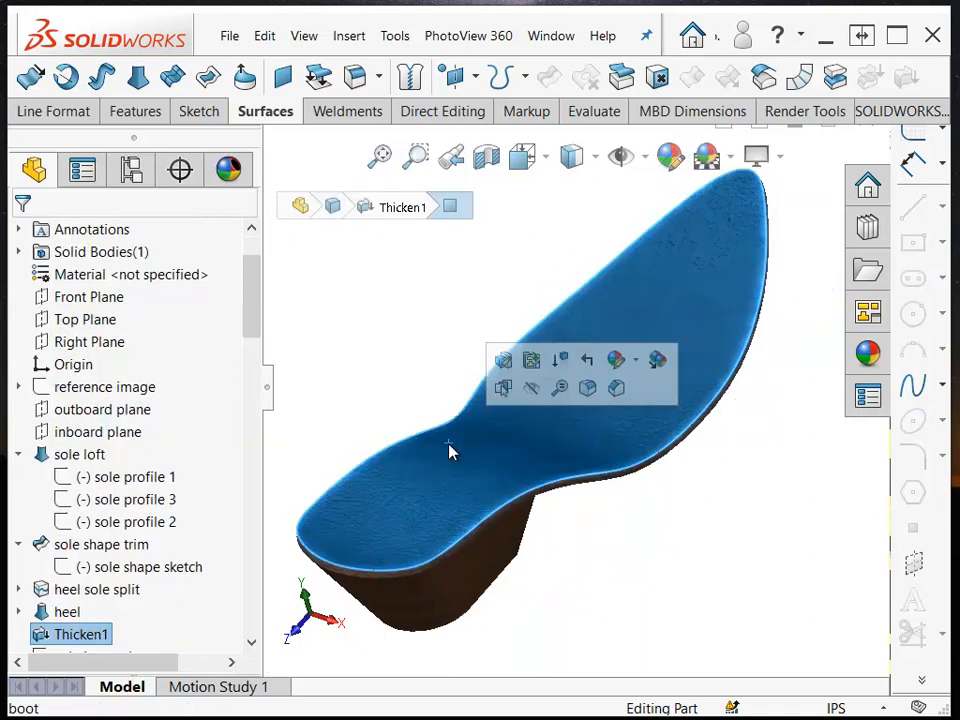
pyautogui.click(942, 131)
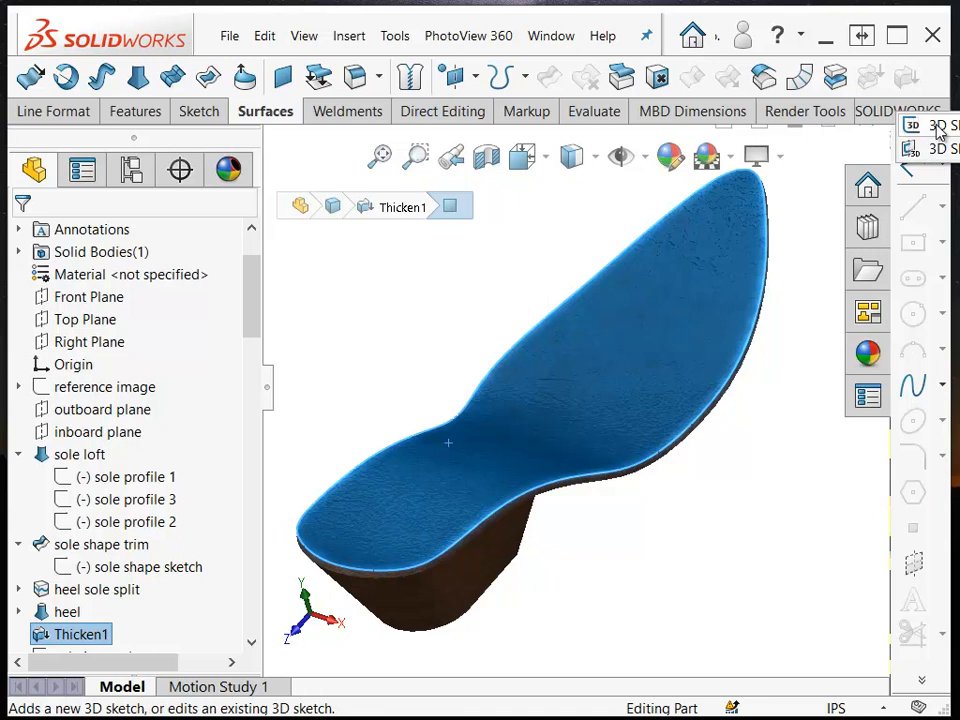
pyautogui.click(937, 128)
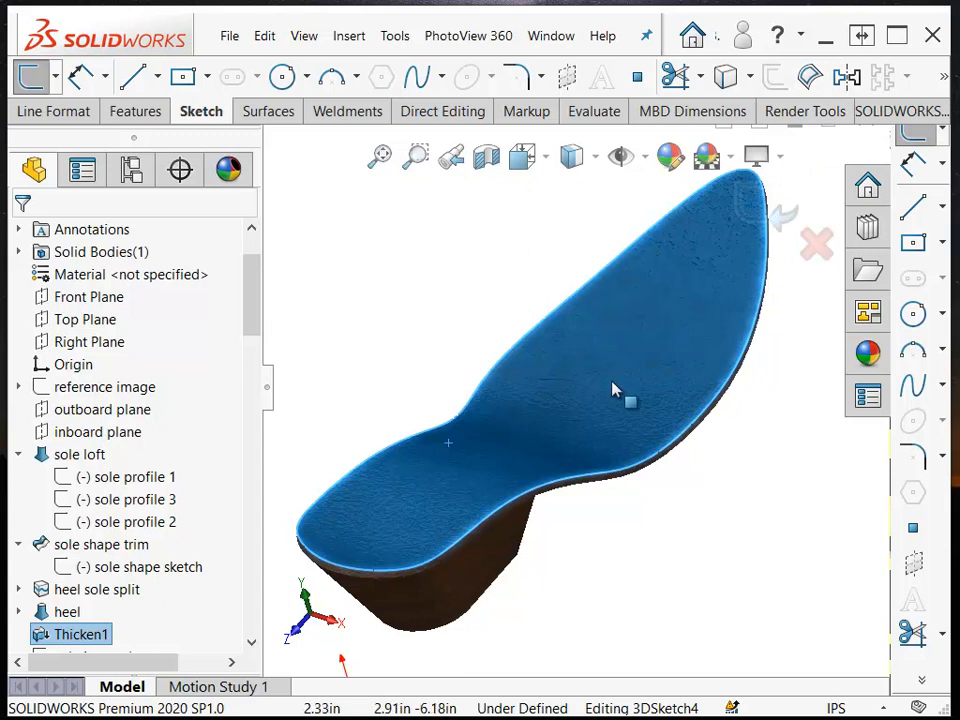
# Offset the sole face's outline inward by 0.30 in on the surface, trying 0.40 in as well
pyautogui.click(812, 78)
pyautogui.click(235, 368)
pyautogui.click(235, 368)
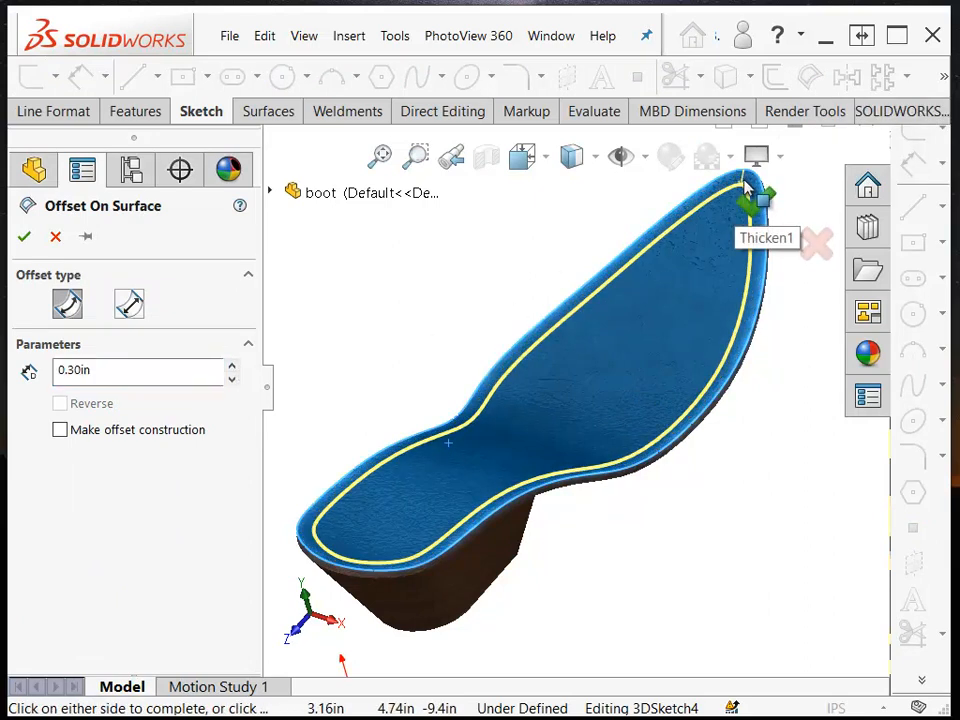
pyautogui.click(230, 384)
pyautogui.click(231, 368)
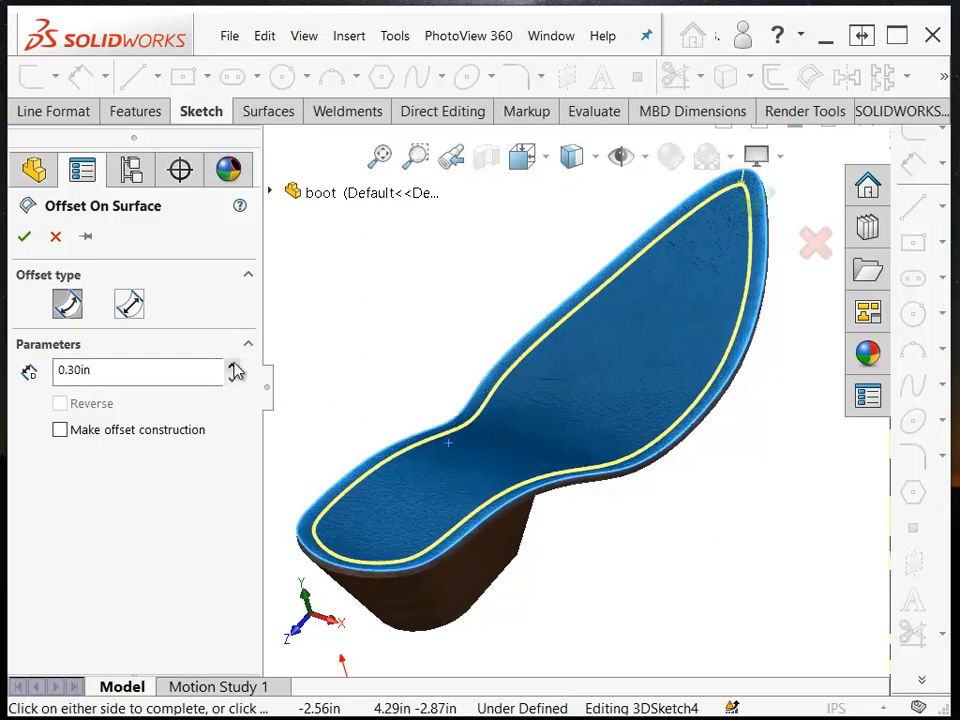
pyautogui.click(233, 368)
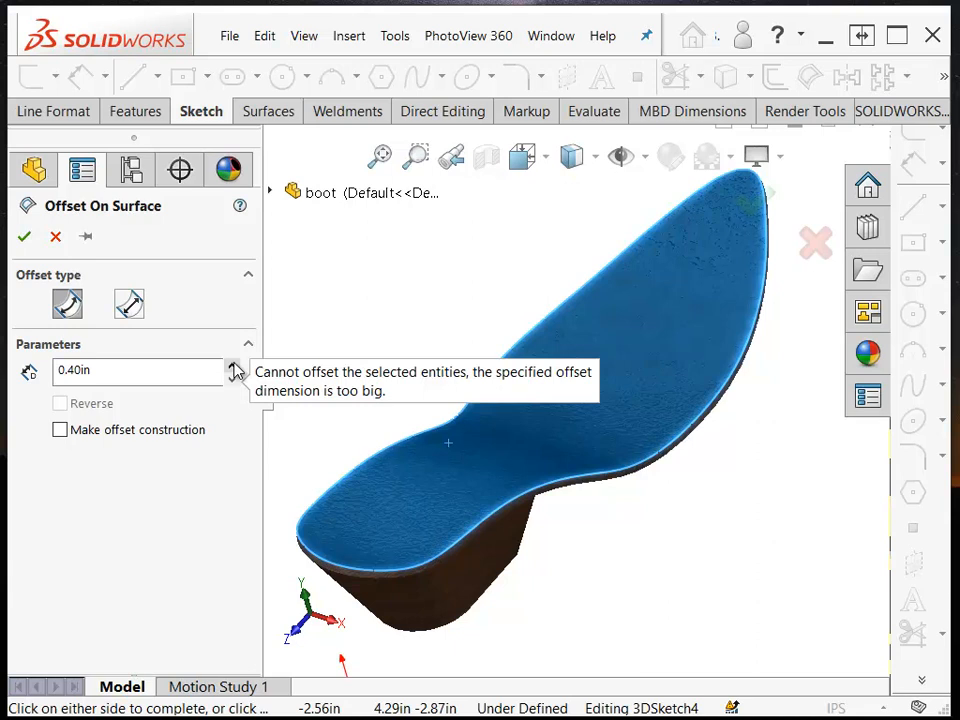
pyautogui.click(232, 382)
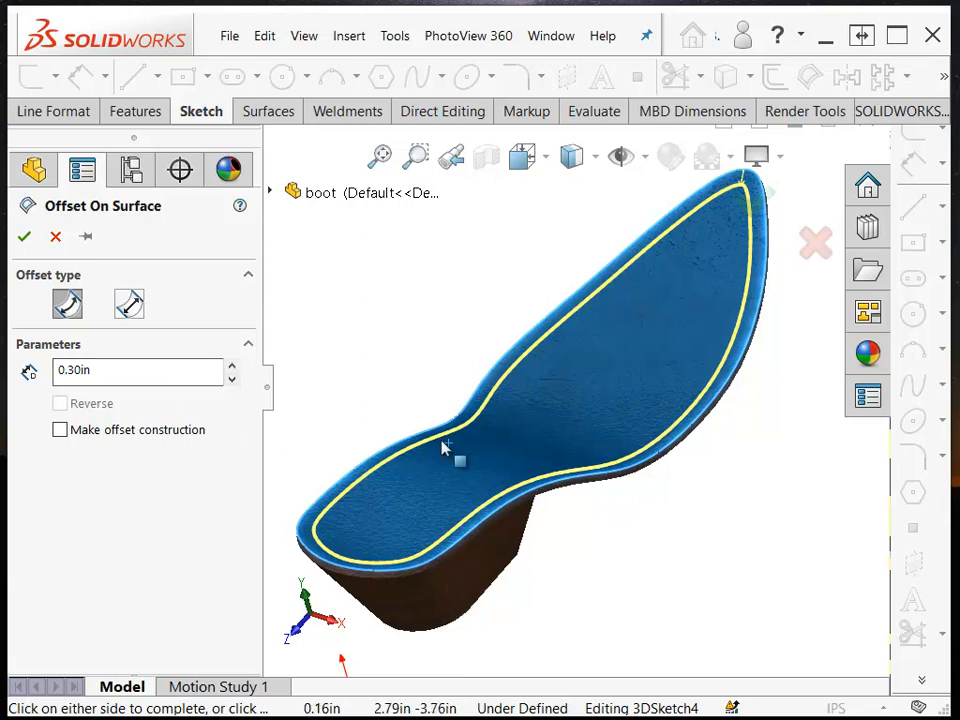
pyautogui.moveTo(628, 530); pyautogui.dragTo(754, 200, button='middle')
pyautogui.click(756, 207)
# Examine the boot top loft above the sole together with its profile references
pyautogui.moveTo(739, 261); pyautogui.dragTo(750, 544, button='middle')
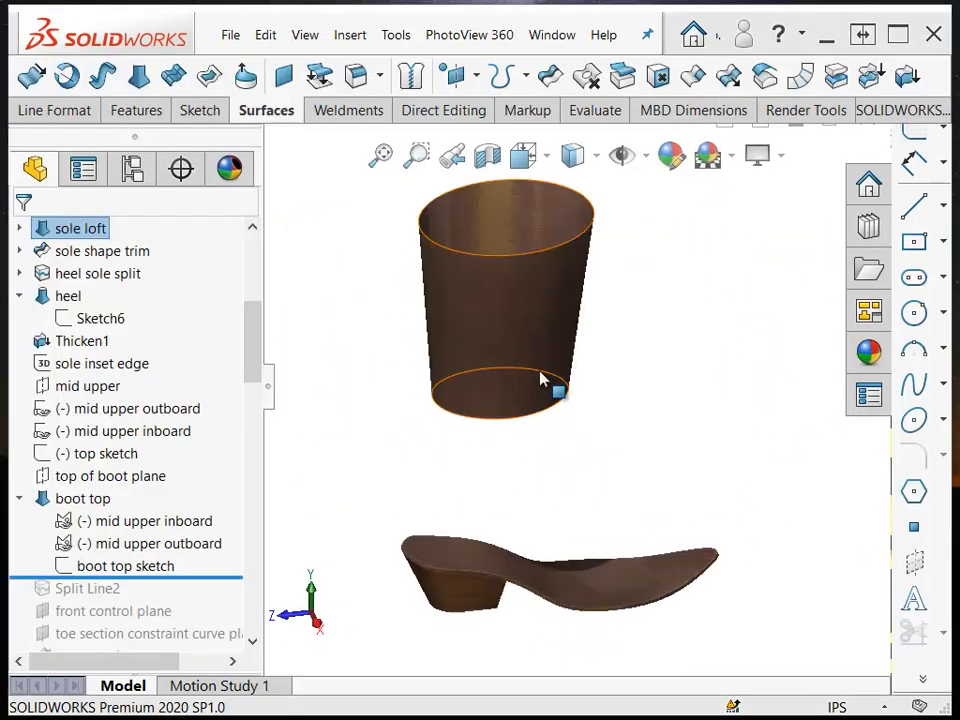
pyautogui.click(86, 500)
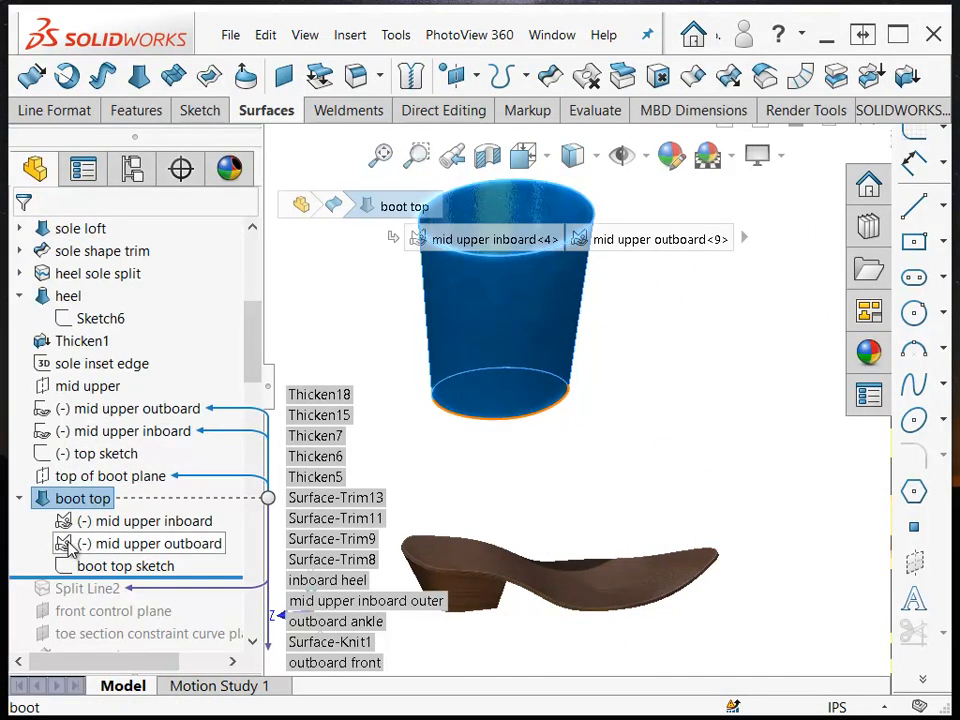
pyautogui.click(437, 452)
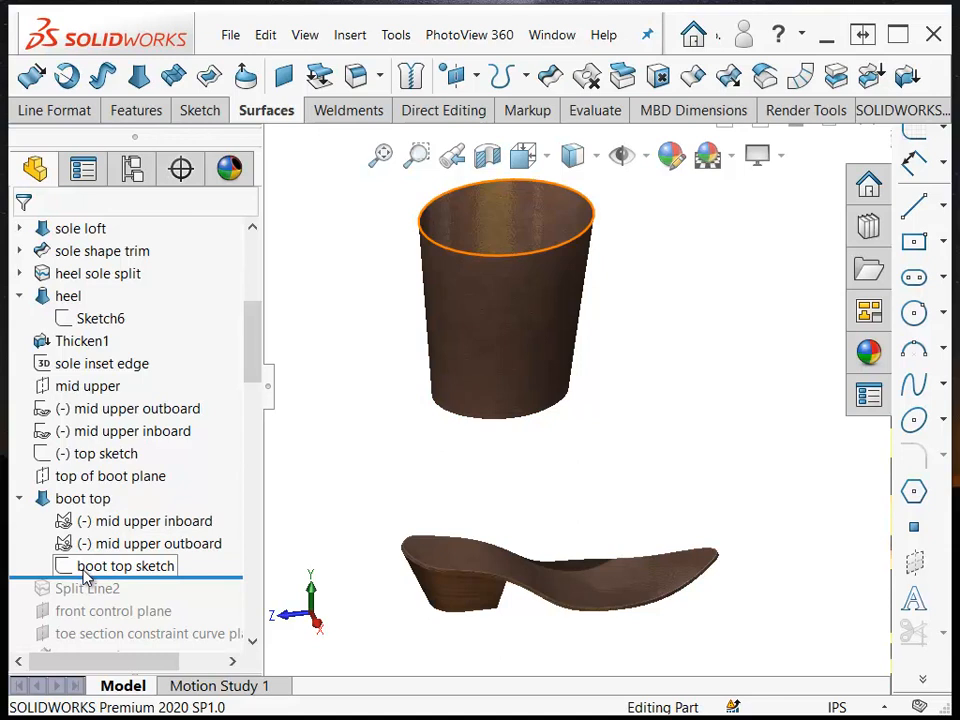
# Open the boot top loft for editing and remove its lower closed group profile
pyautogui.click(86, 499)
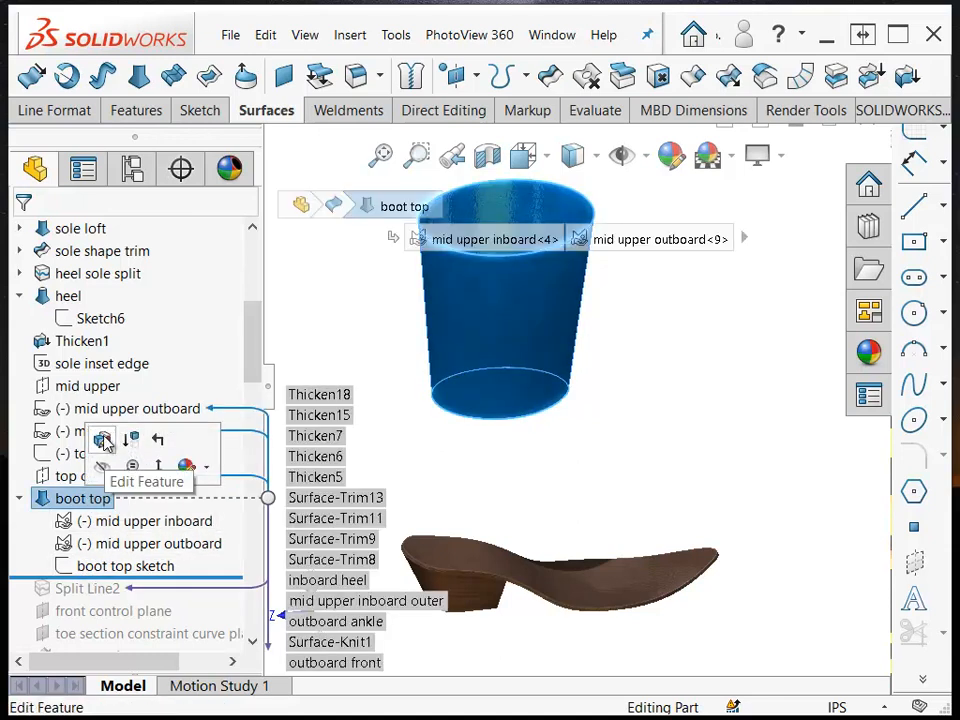
pyautogui.click(101, 443)
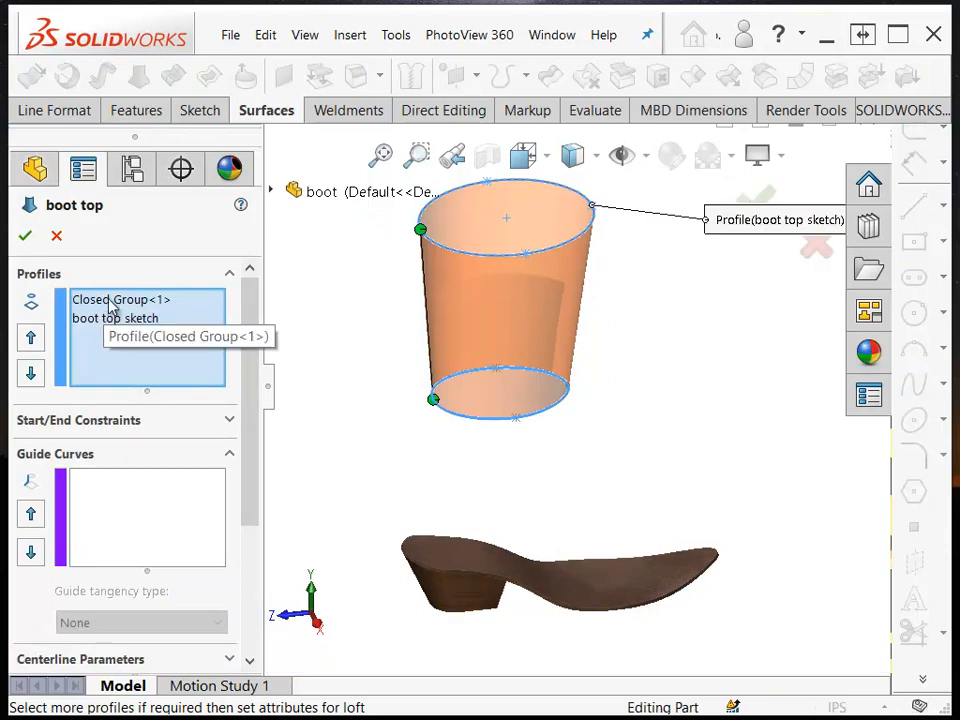
pyautogui.click(110, 302)
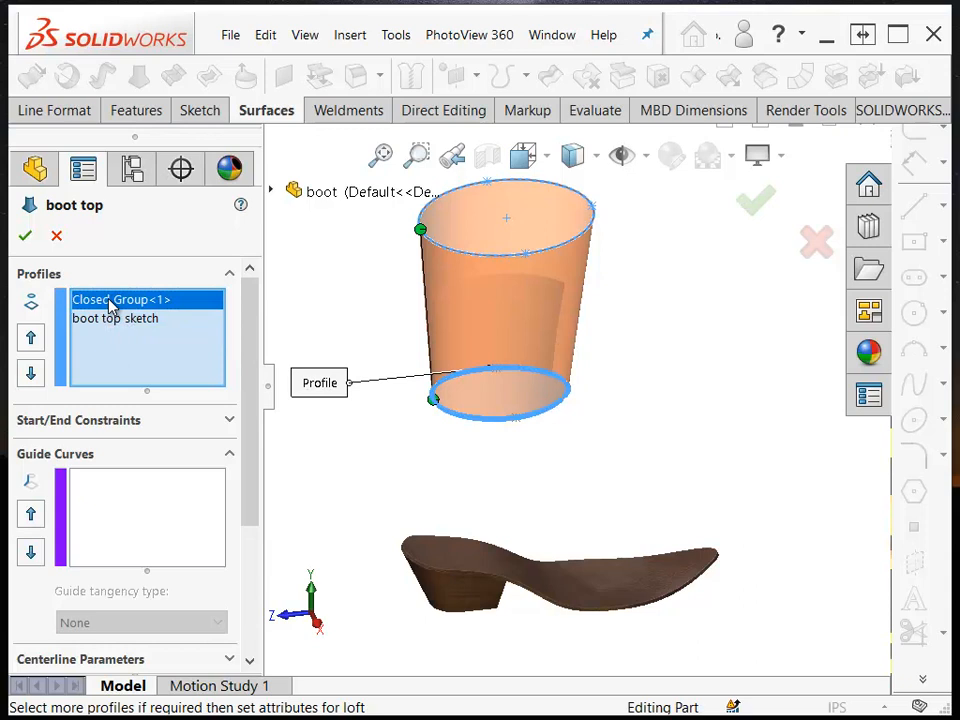
pyautogui.rightClick(141, 308)
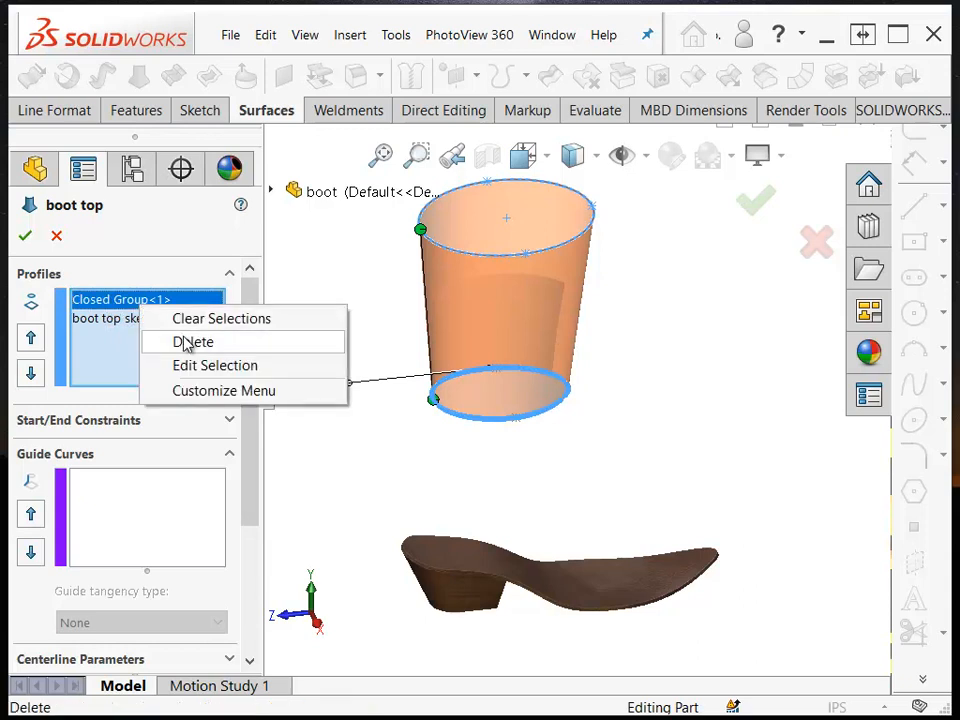
pyautogui.click(186, 344)
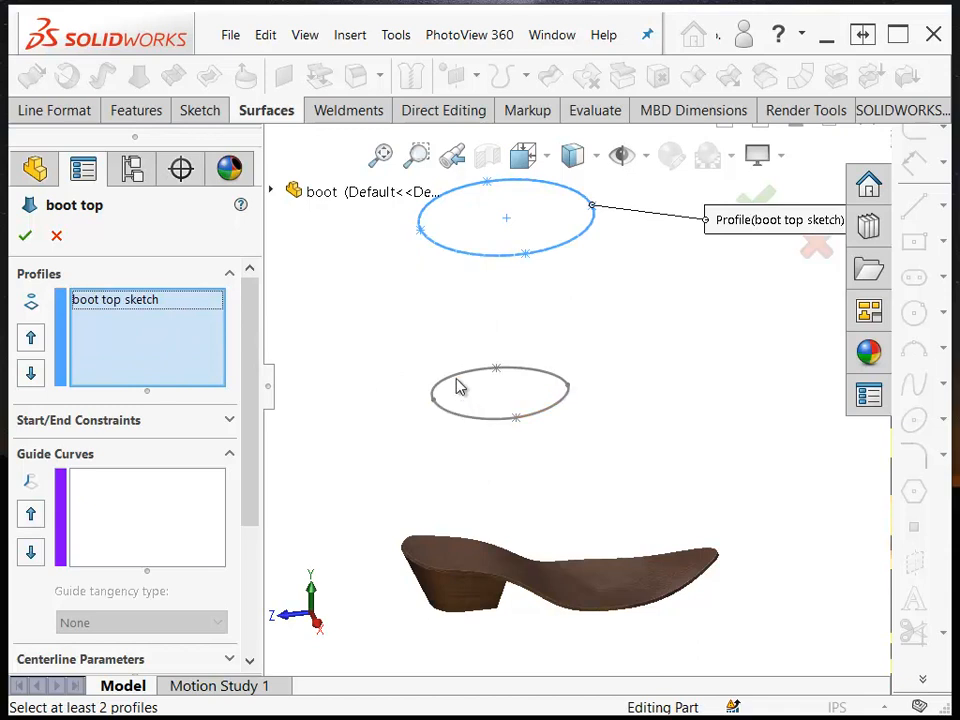
# Use the SelectionManager to add both halves of the lower mid upper outline as one closed group profile and accept the loft
pyautogui.rightClick(363, 320)
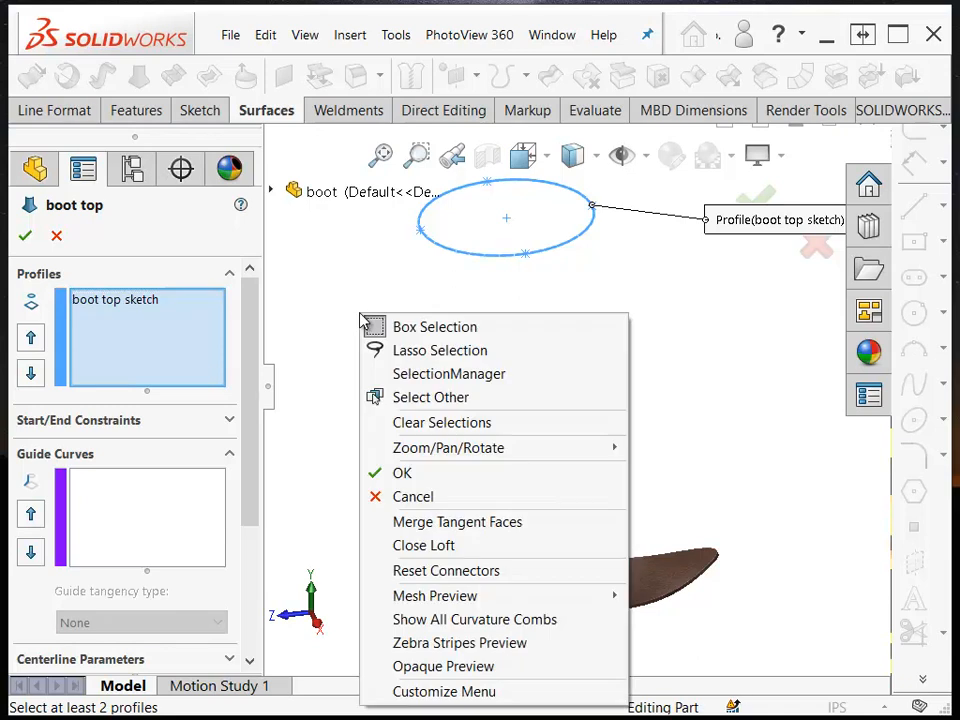
pyautogui.click(435, 376)
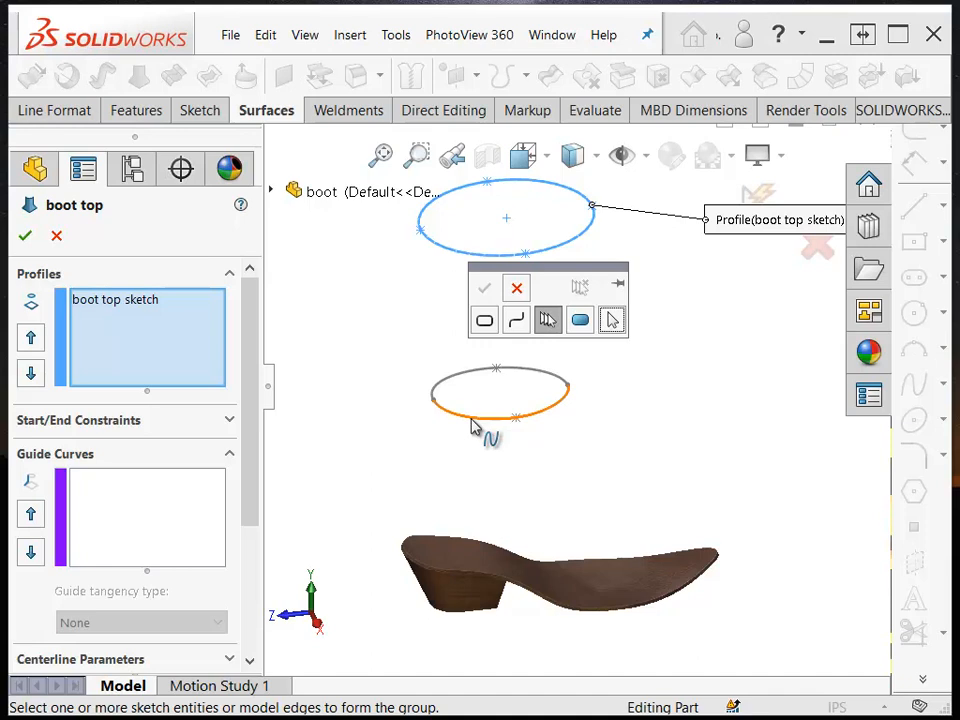
pyautogui.click(476, 422)
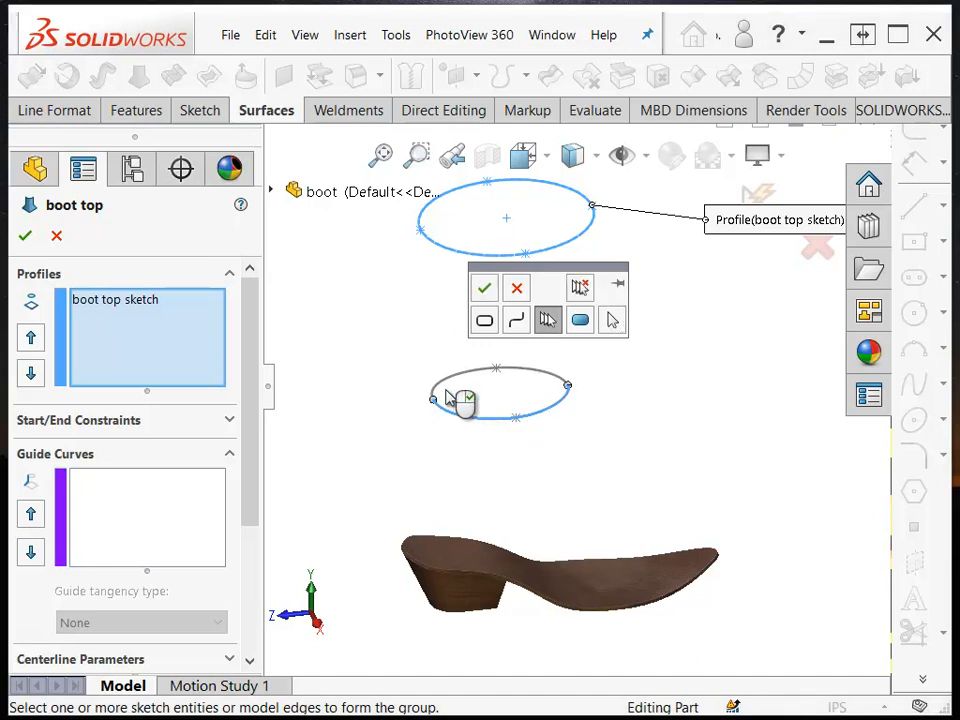
pyautogui.click(445, 385)
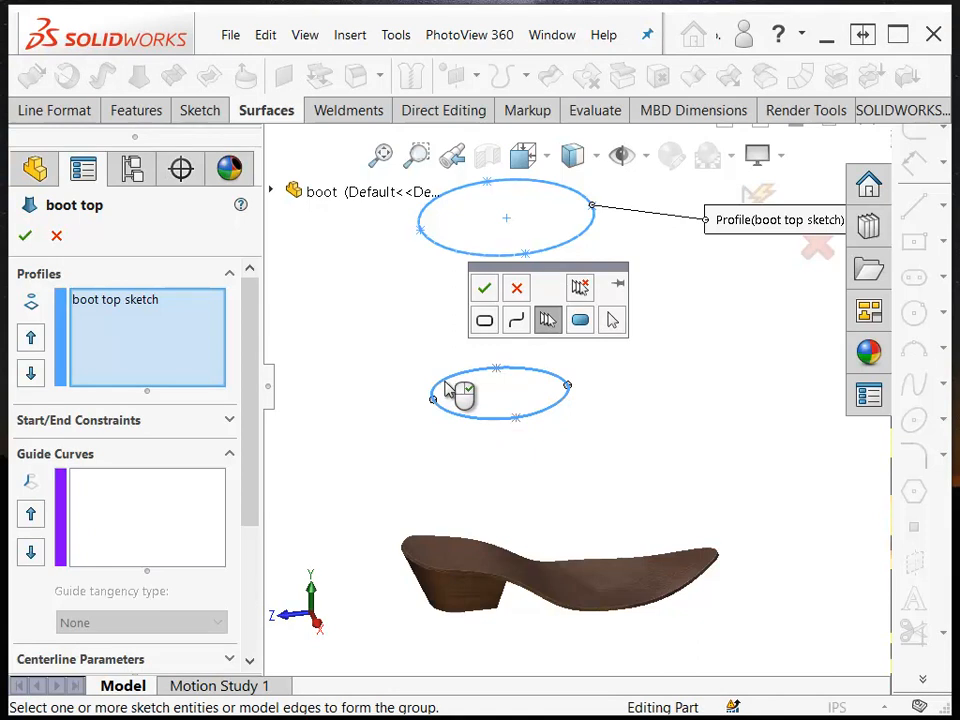
pyautogui.click(486, 291)
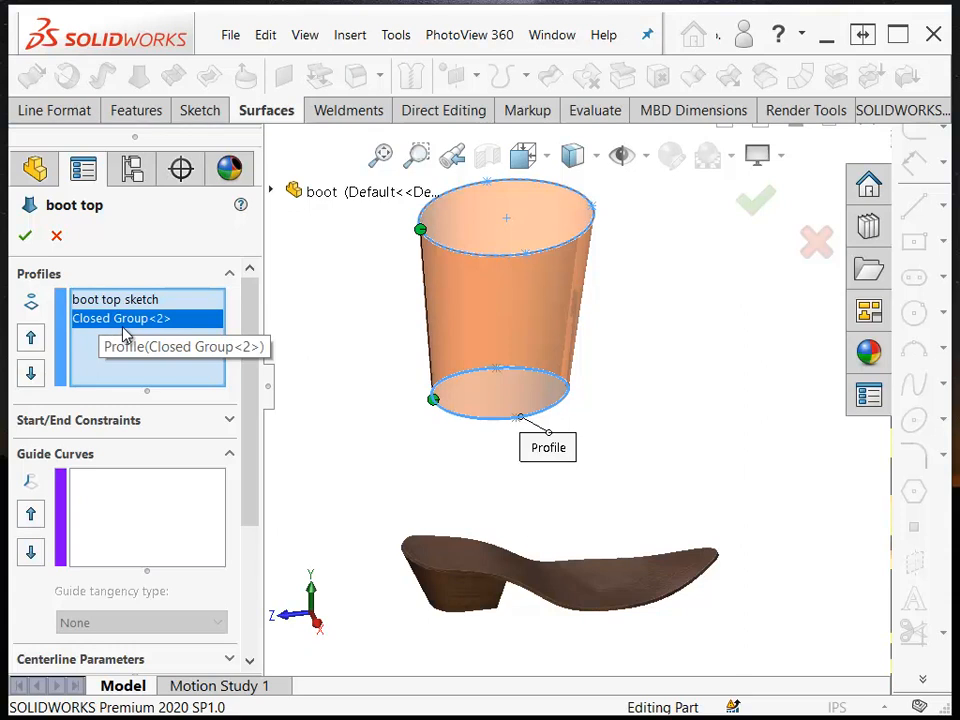
pyautogui.press('Return')
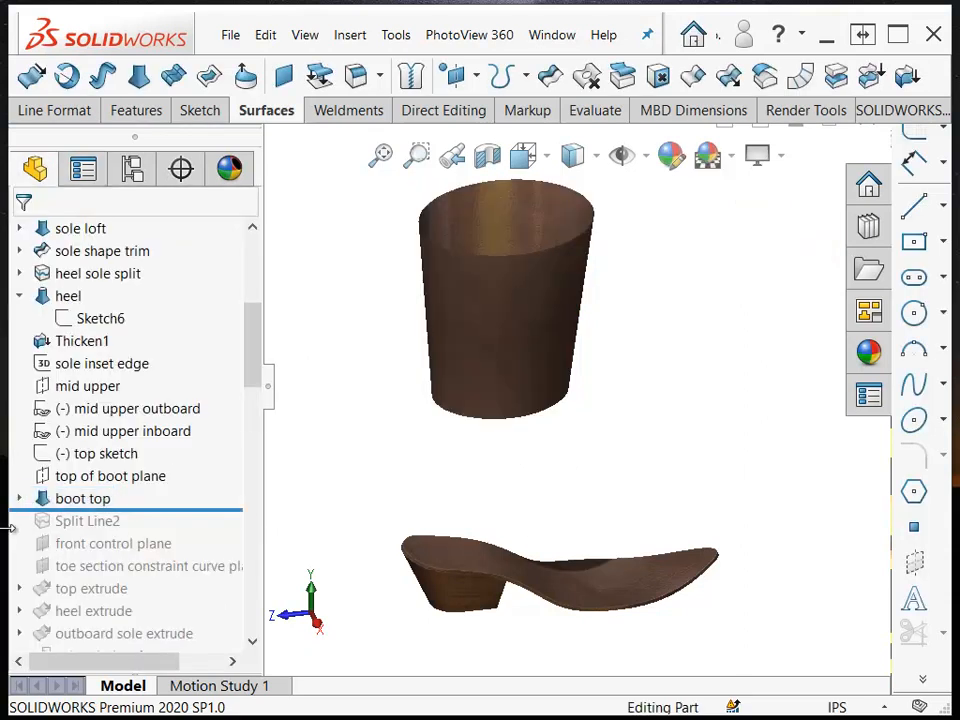
# Reveal the boot top loft's profile sketches, and roll the model back to just after the mid upper plane
pyautogui.click(20, 499)
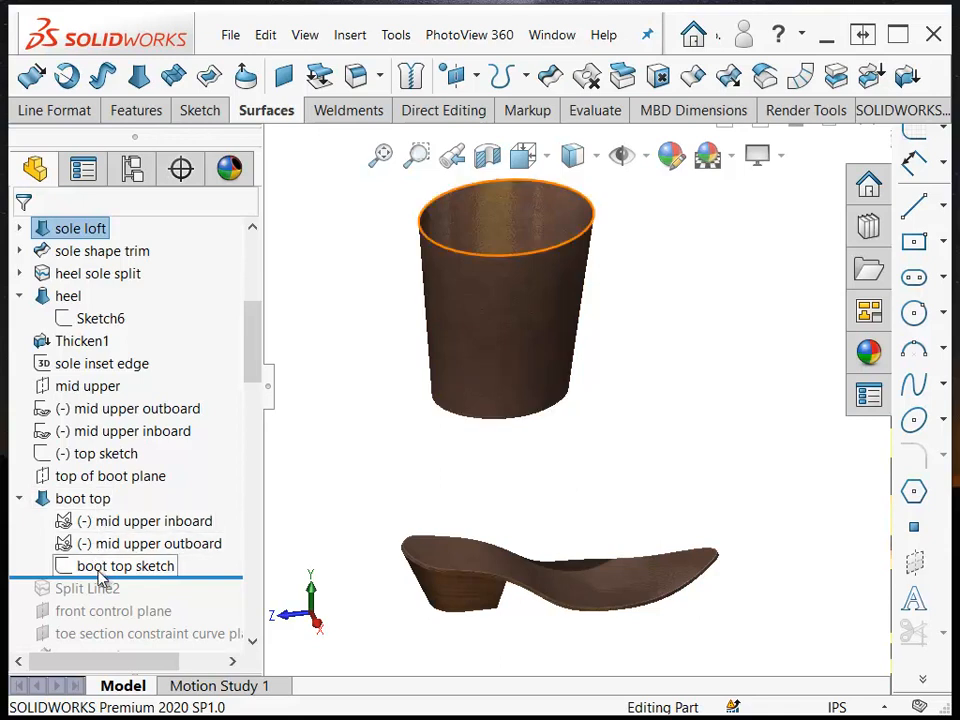
pyautogui.moveTo(125, 572)
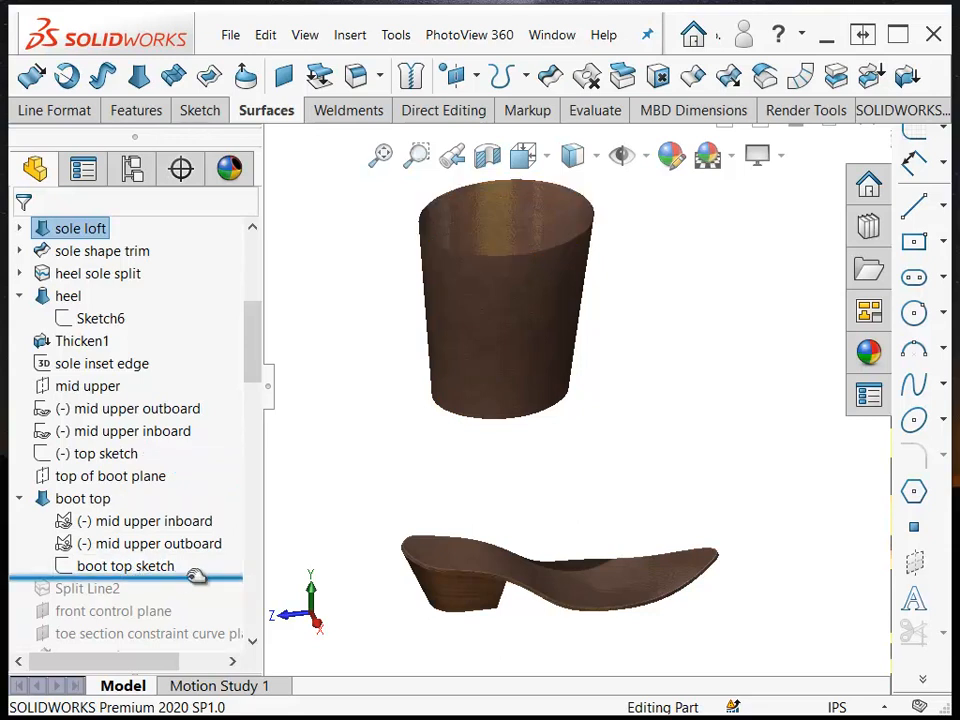
pyautogui.moveTo(196, 576); pyautogui.dragTo(196, 505)
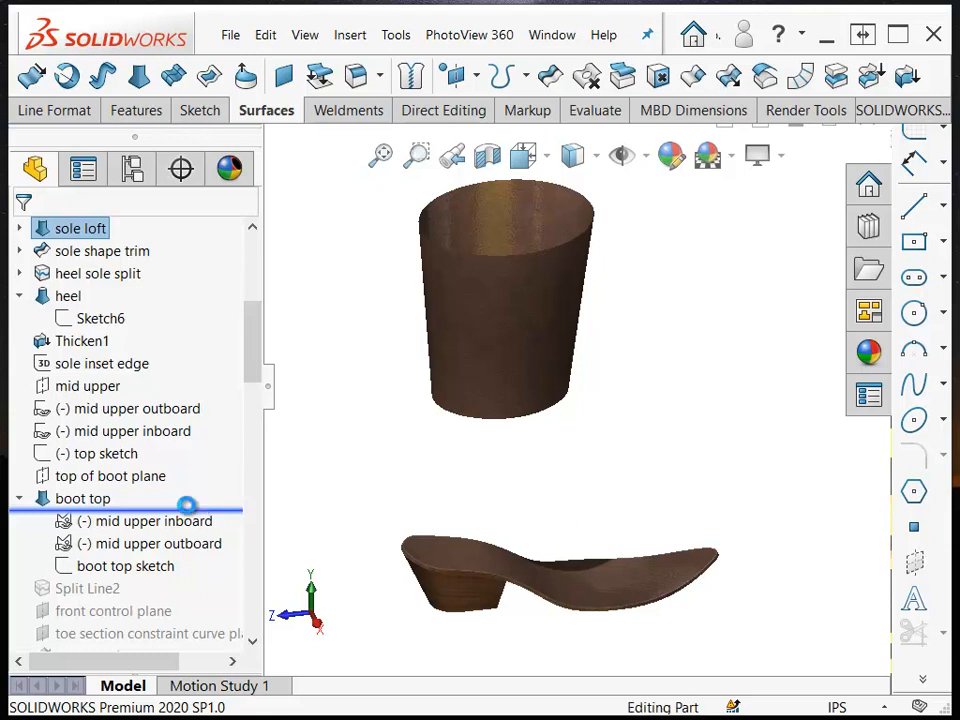
pyautogui.moveTo(189, 503); pyautogui.dragTo(189, 397)
pyautogui.moveTo(255, 332)
pyautogui.mouseDown()
pyautogui.moveTo(249, 388)
pyautogui.moveTo(268, 259)
pyautogui.moveTo(266, 332)
pyautogui.mouseUp()
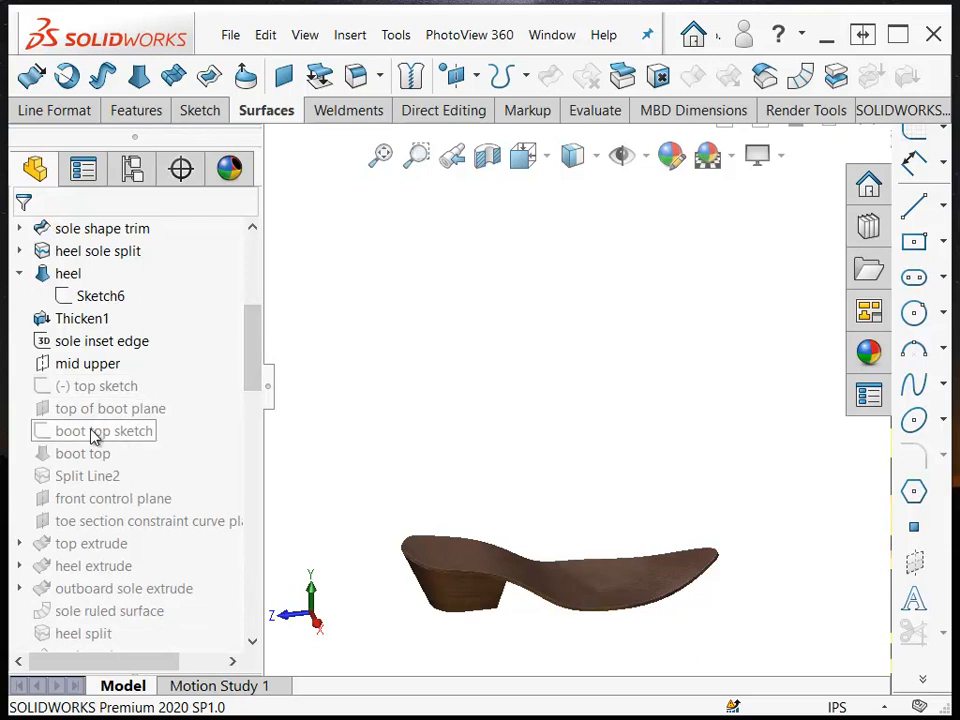
# Check the boot top sketch's dependencies, return the model to its previous rollback position and collapse the boot top loft
pyautogui.moveTo(92, 437)
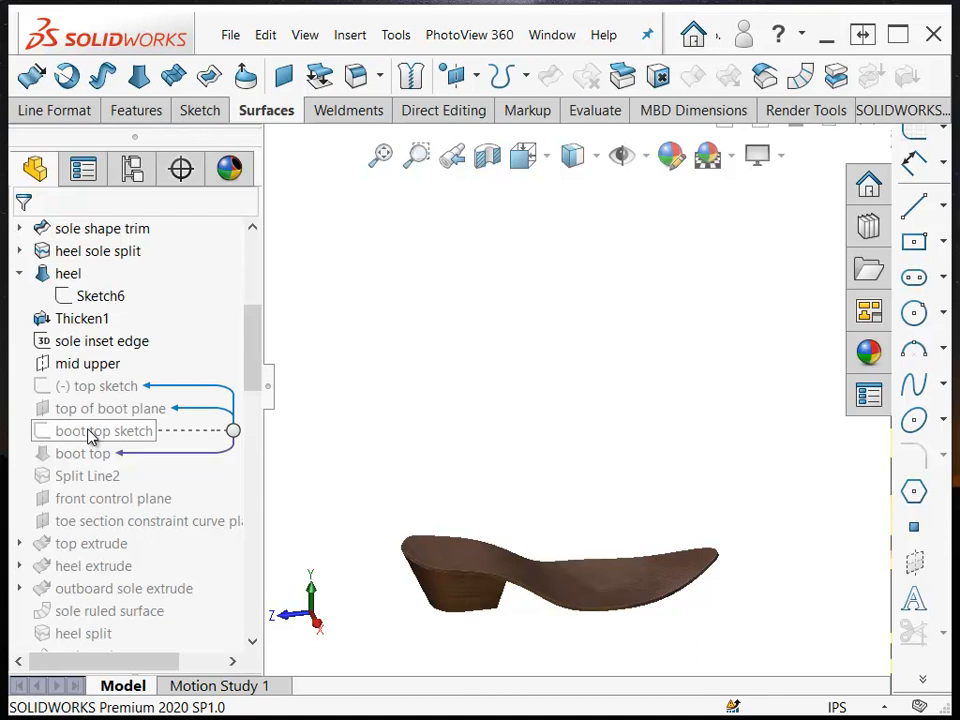
pyautogui.rightClick(90, 437)
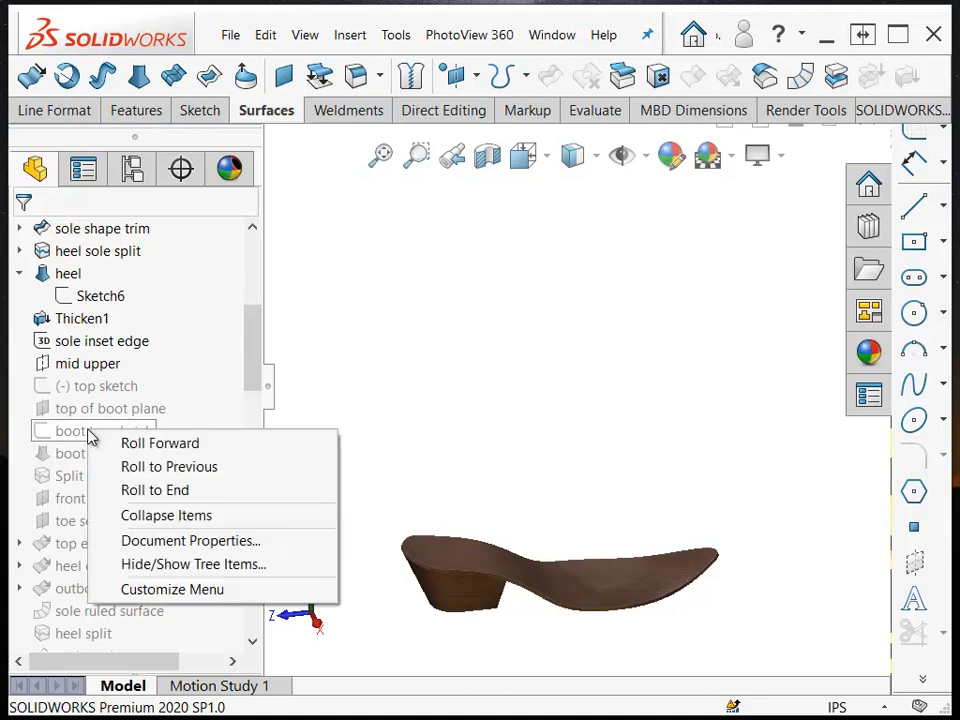
pyautogui.click(172, 476)
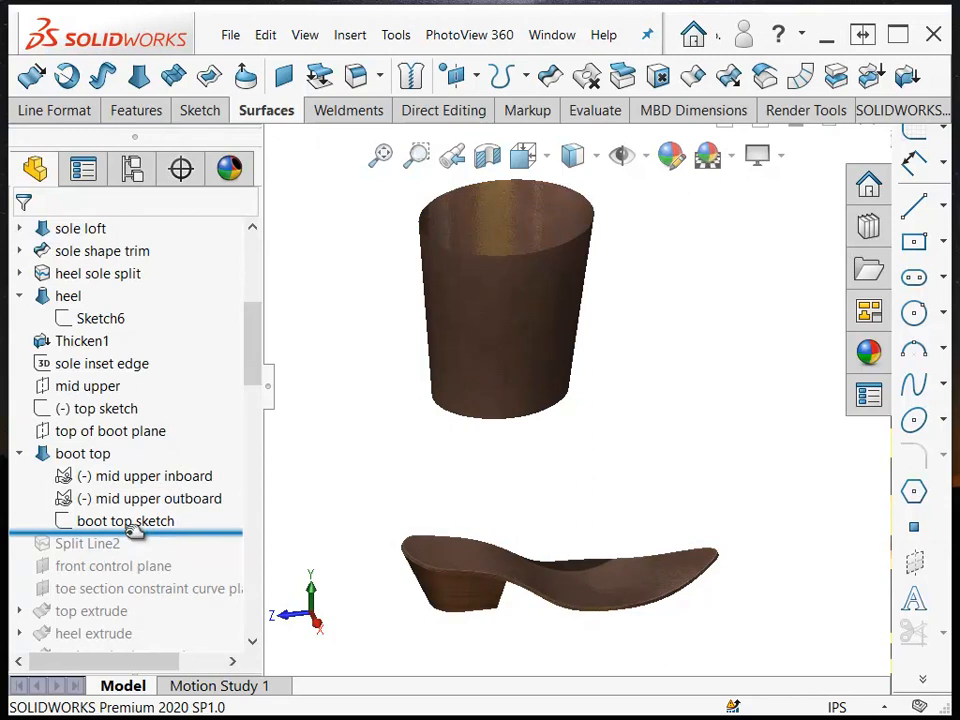
pyautogui.click(19, 454)
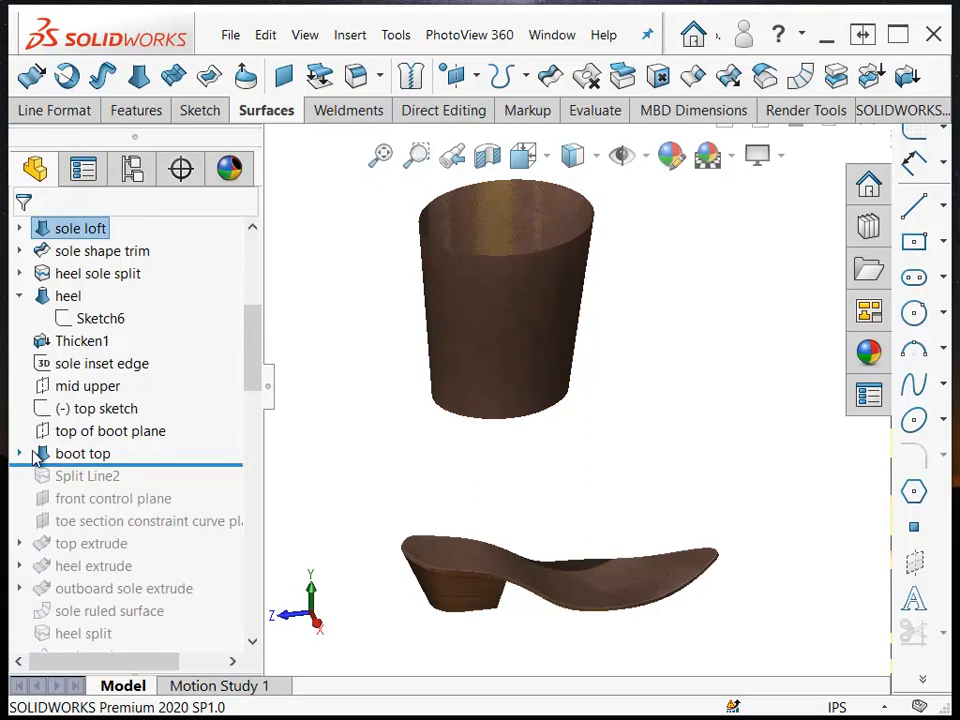
# Roll the model forward past Split Line2 and examine how it divides the boot top
pyautogui.moveTo(75, 463); pyautogui.dragTo(92, 481)
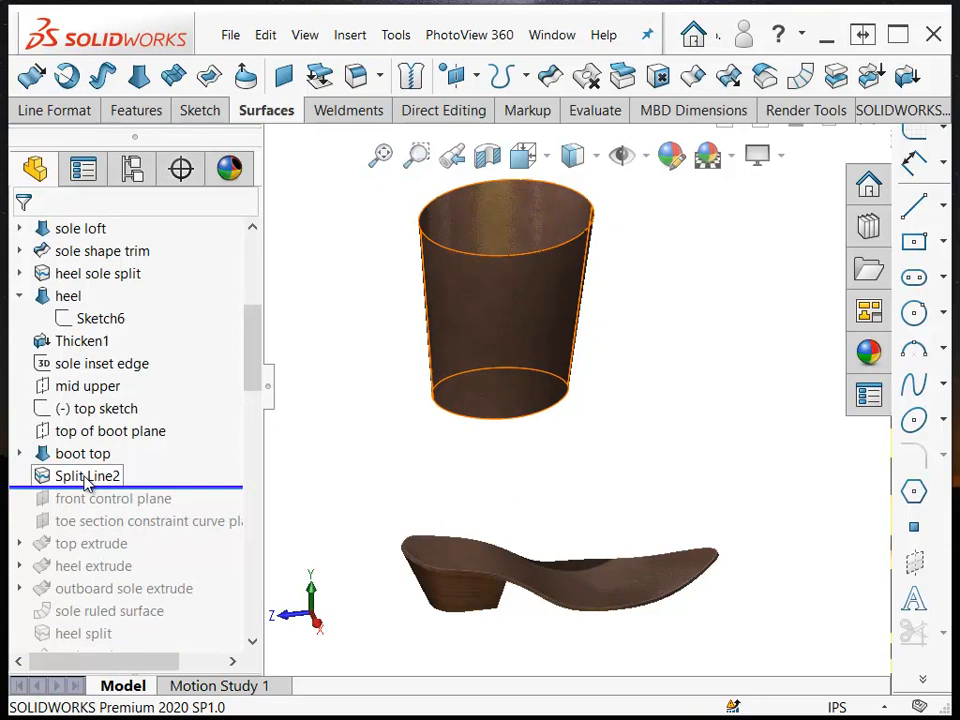
pyautogui.click(86, 477)
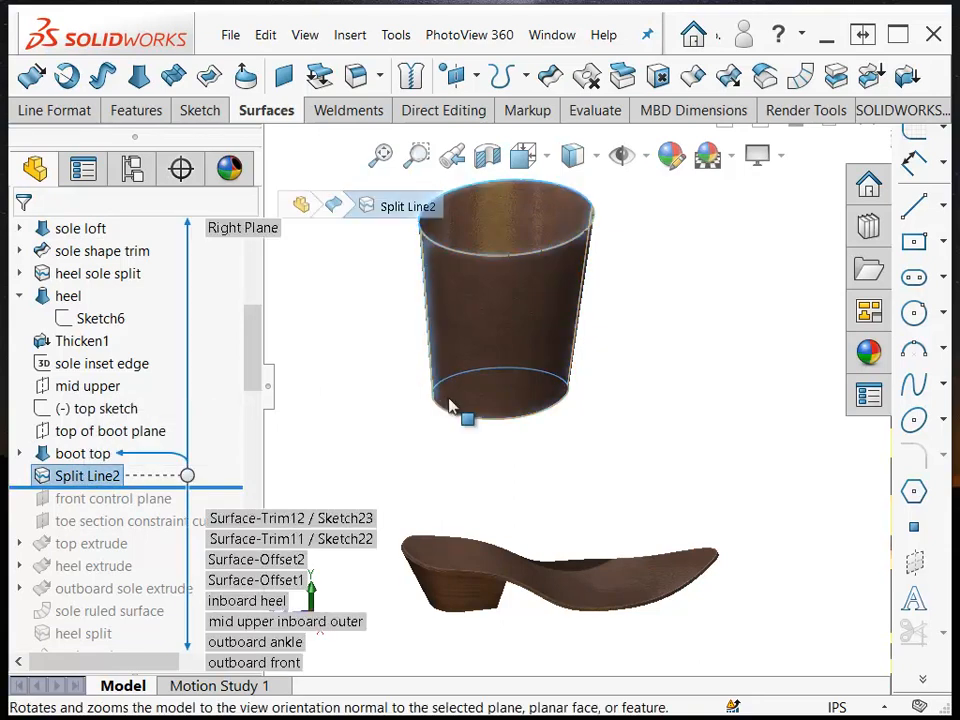
pyautogui.hotkey('ctrl', '8')
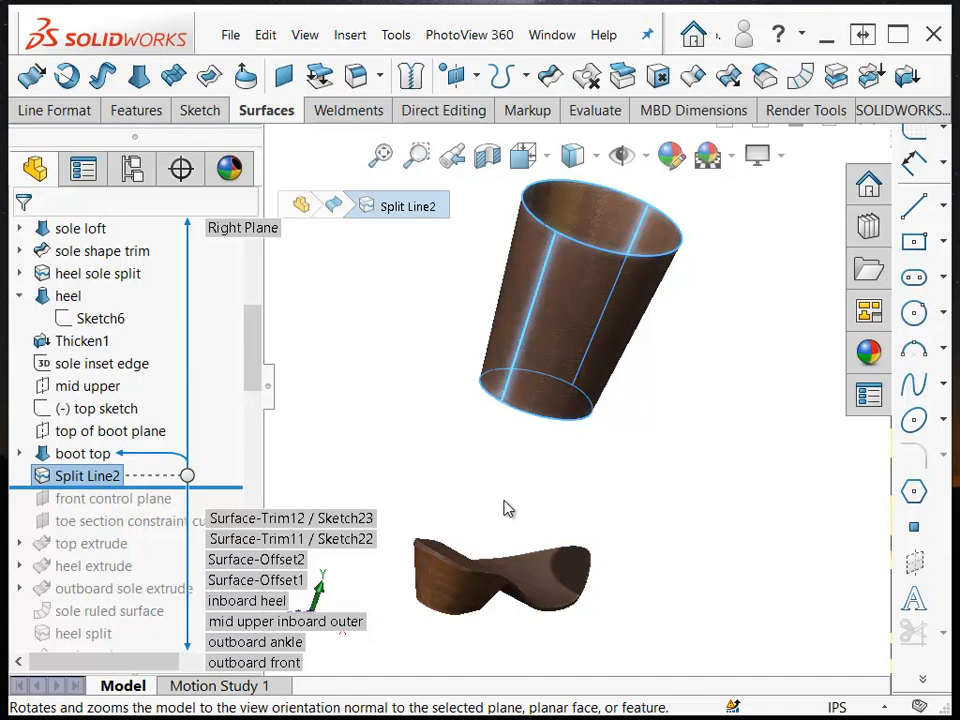
pyautogui.click(390, 335)
pyautogui.hotkey('ctrl', '4')
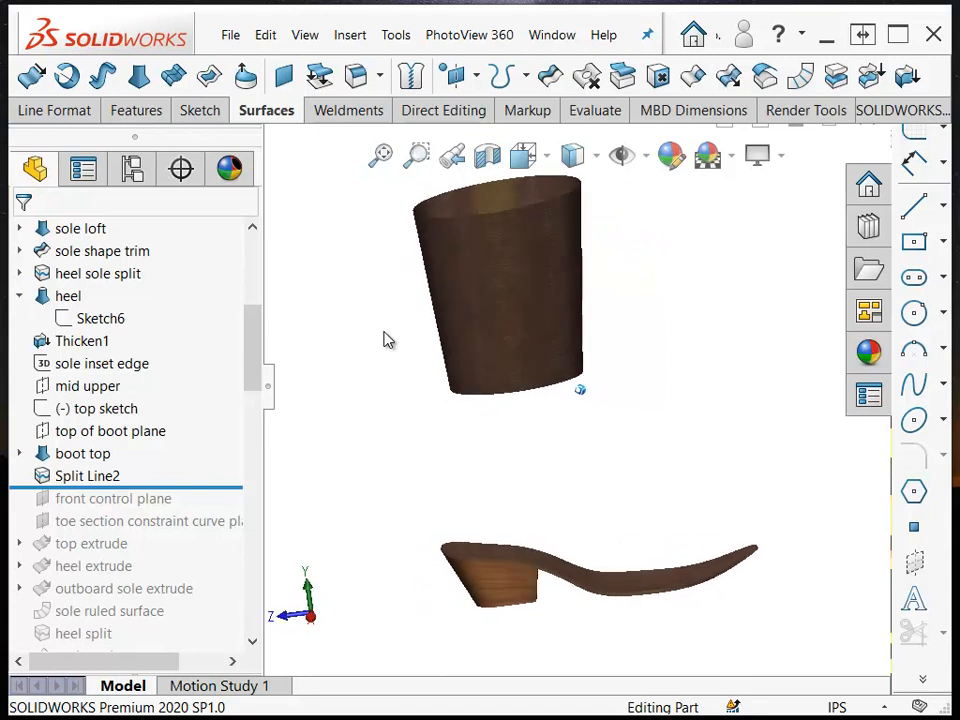
# Roll forward through the front control and toe section planes to the top extrude, and examine its center lower profile sketch
pyautogui.moveTo(190, 487); pyautogui.dragTo(150, 521)
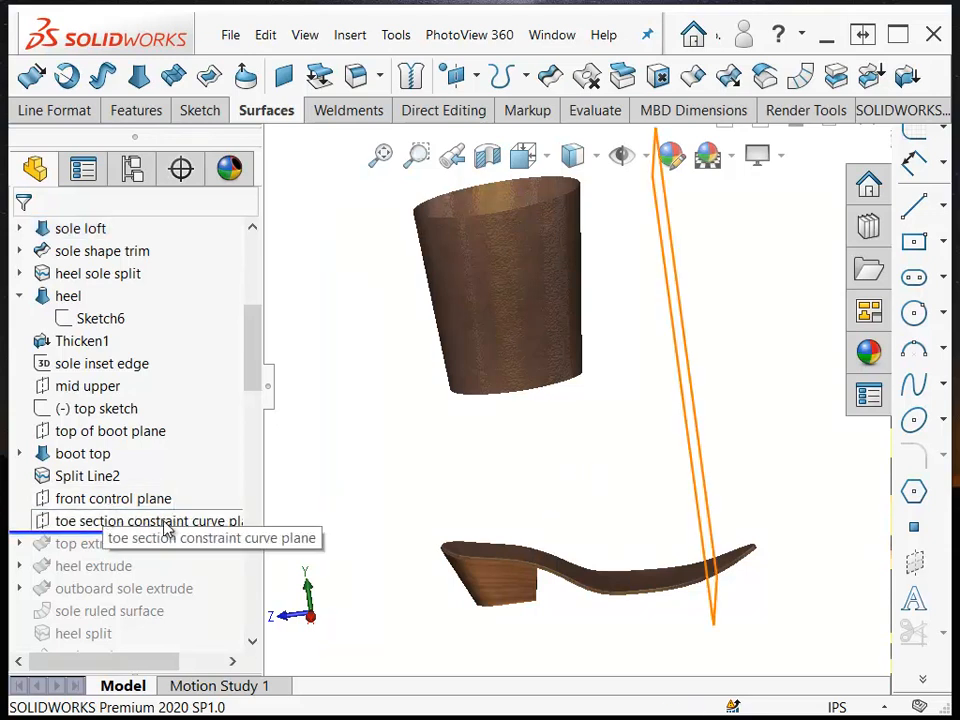
pyautogui.moveTo(236, 538); pyautogui.dragTo(200, 556)
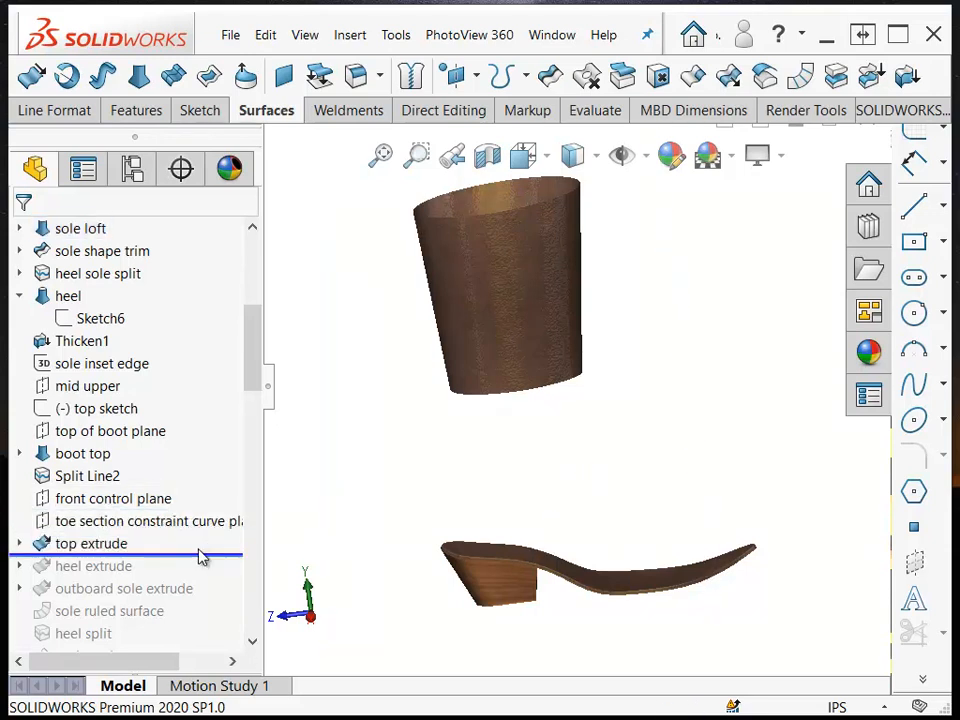
pyautogui.click(19, 543)
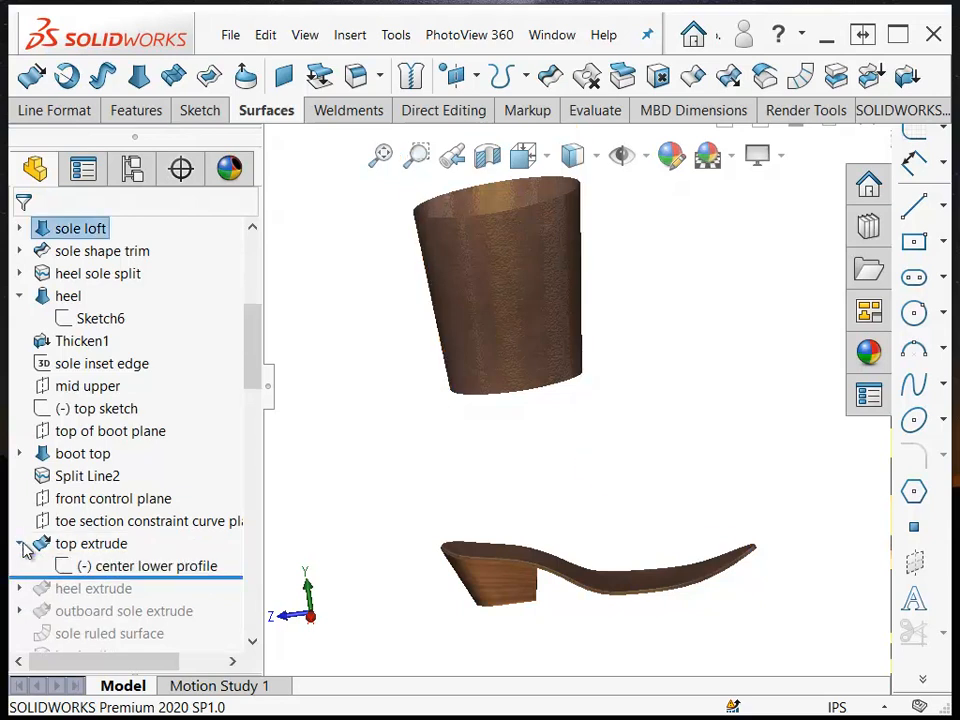
pyautogui.click(118, 570)
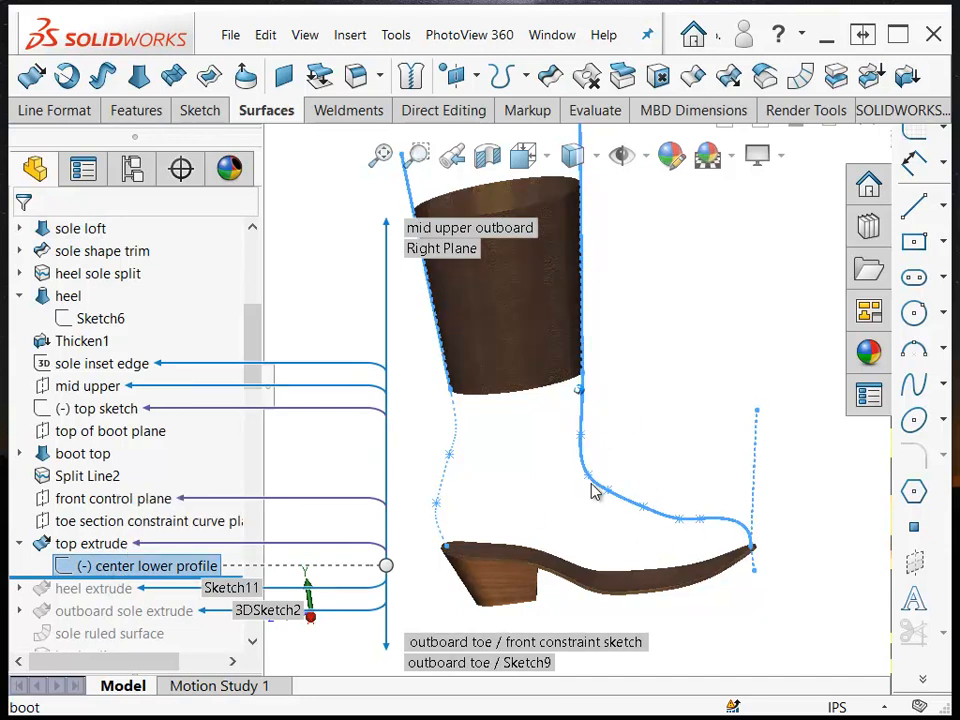
pyautogui.moveTo(686, 516); pyautogui.dragTo(686, 520, button='middle')
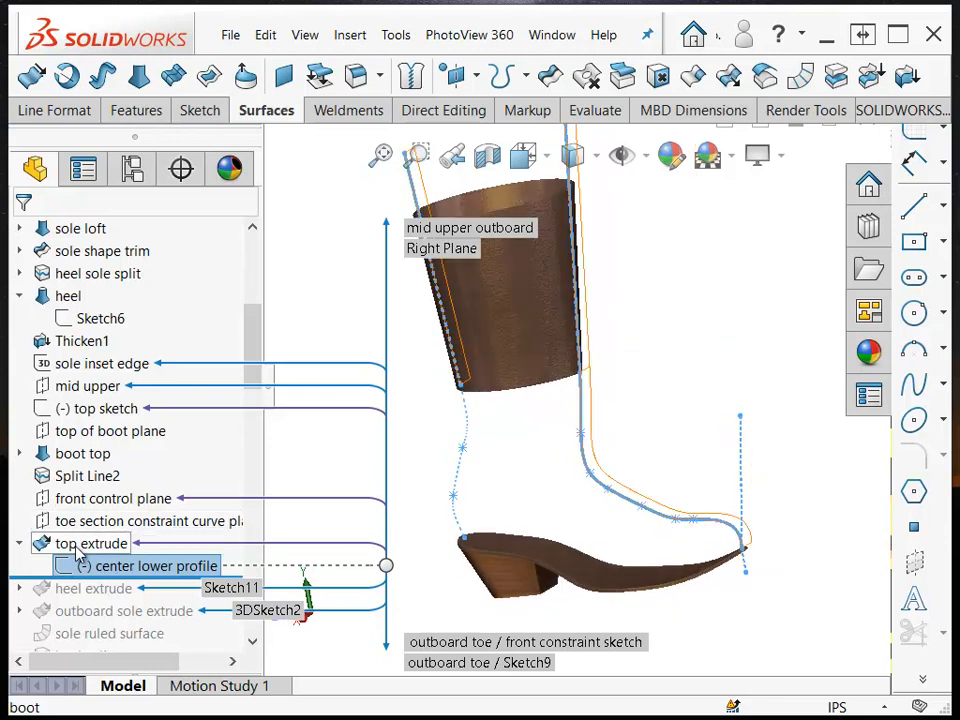
pyautogui.click(80, 549)
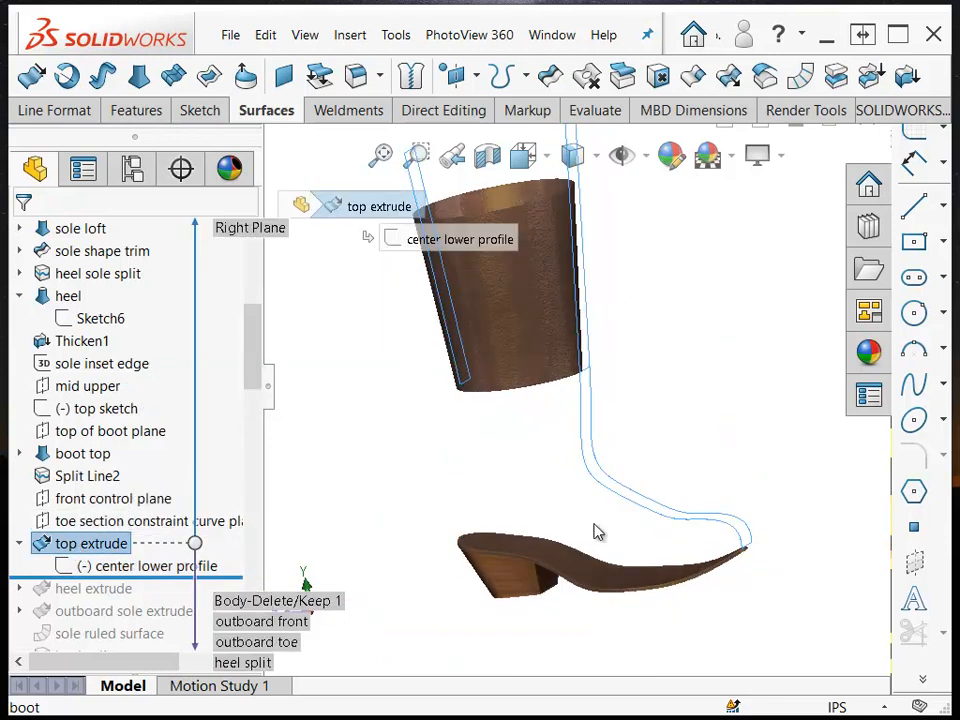
pyautogui.click(64, 543)
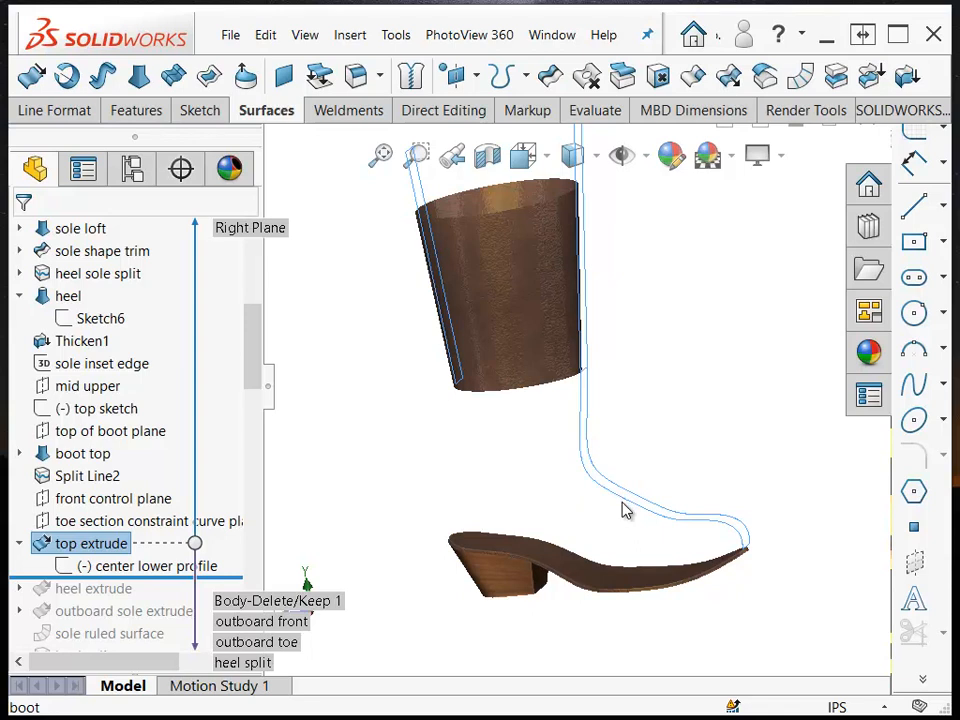
# Roll the model forward through the heel extrude, sole extrude, sole ruled surface and heel split to just after the outboard toe
pyautogui.moveTo(133, 582); pyautogui.dragTo(94, 620)
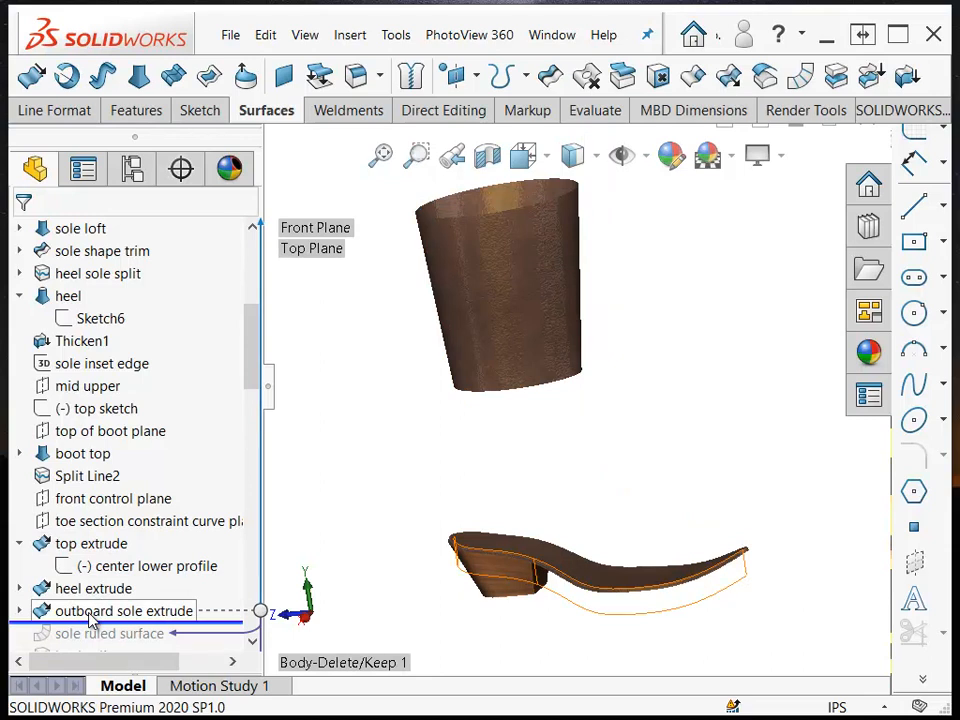
pyautogui.scroll(-3, 91, 620)
pyautogui.moveTo(166, 397); pyautogui.dragTo(103, 420)
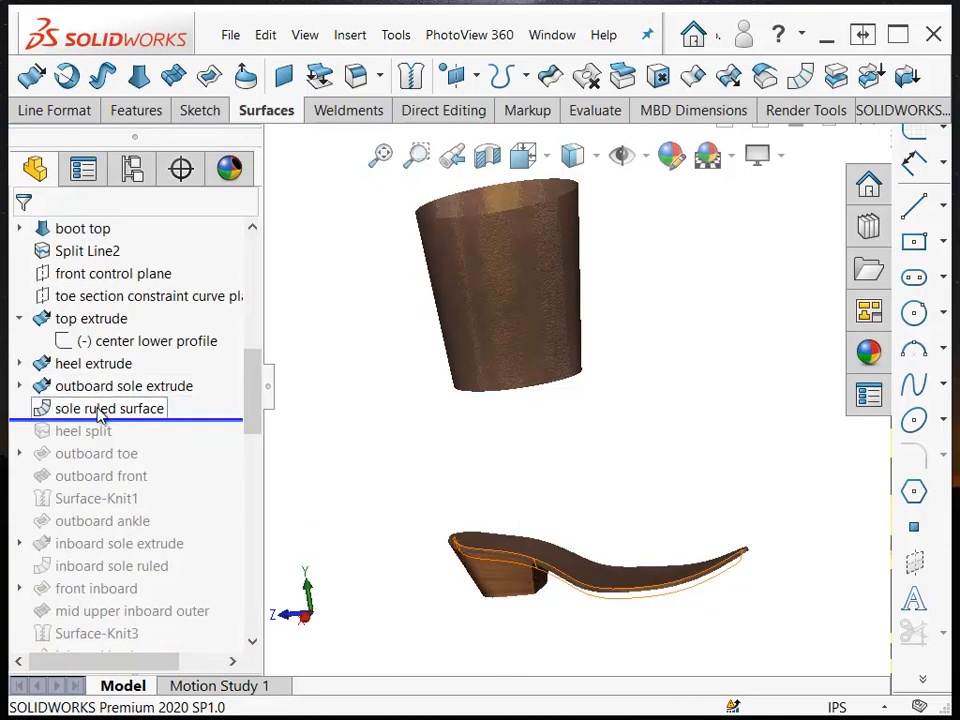
pyautogui.moveTo(101, 418)
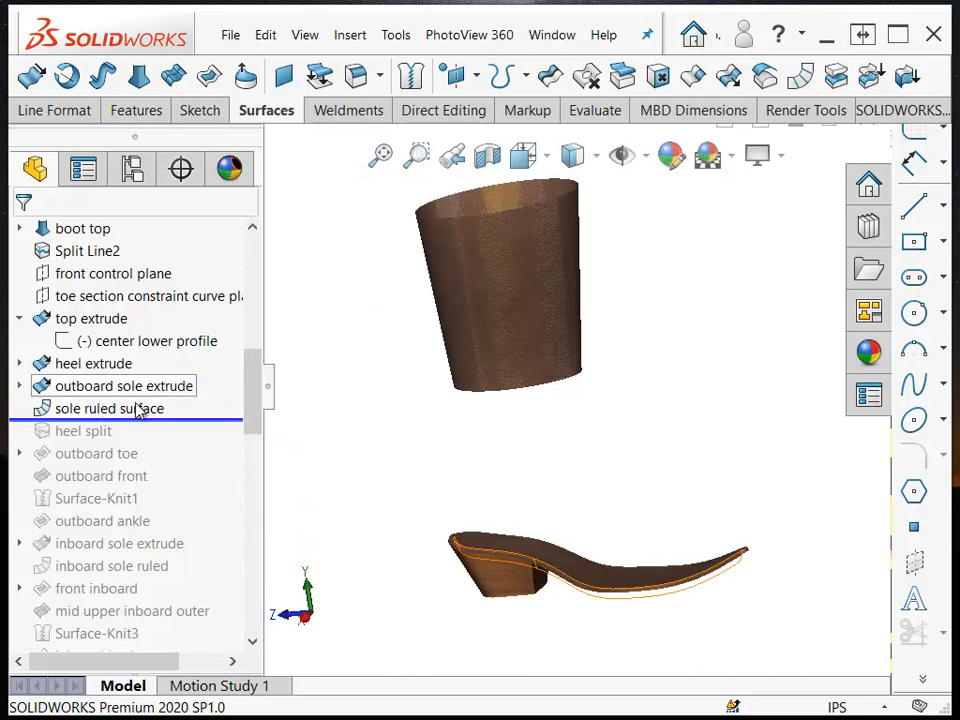
pyautogui.moveTo(145, 421); pyautogui.dragTo(146, 467)
pyautogui.moveTo(150, 474)
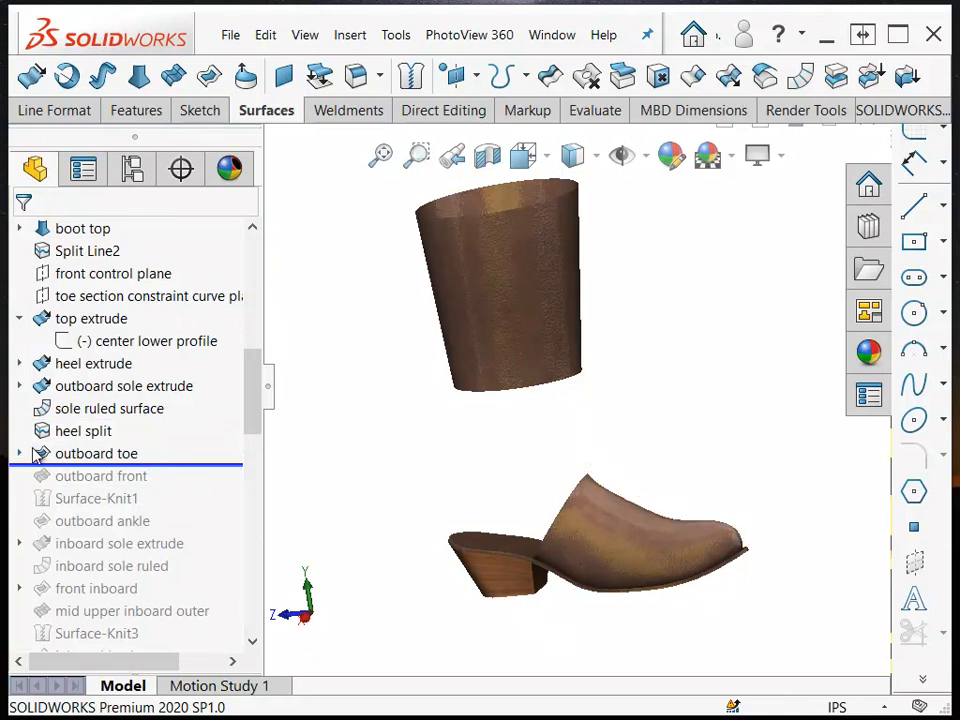
# Examine the outboard toe surface and its boundary Sketch9 at the instep from several angles
pyautogui.moveTo(624, 608); pyautogui.dragTo(579, 568, button='middle')
pyautogui.scroll(-5, 638, 604)
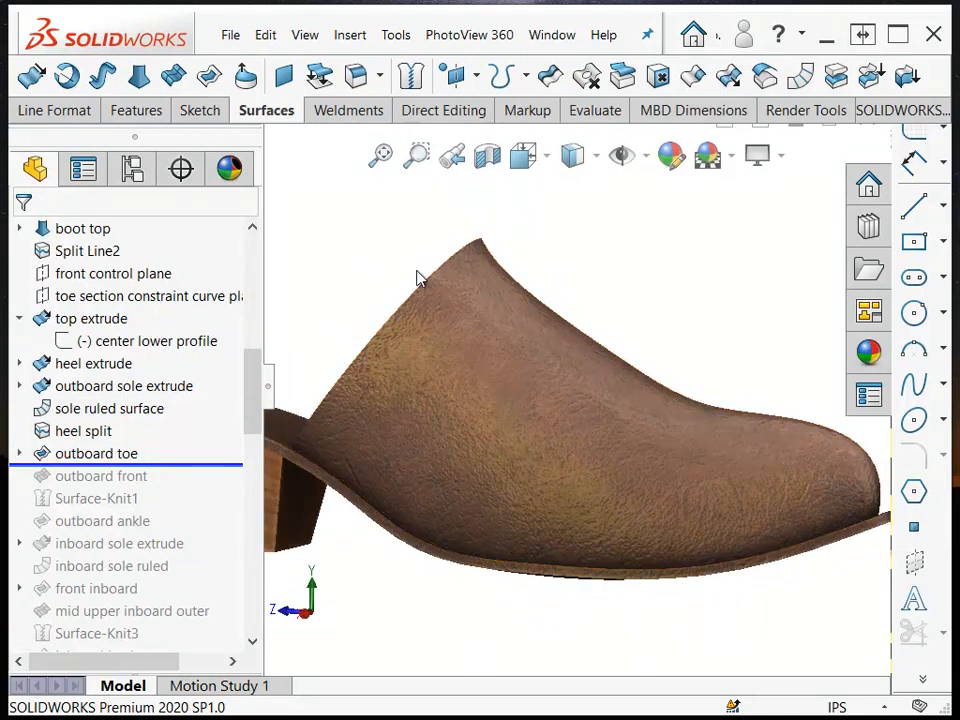
pyautogui.click(19, 454)
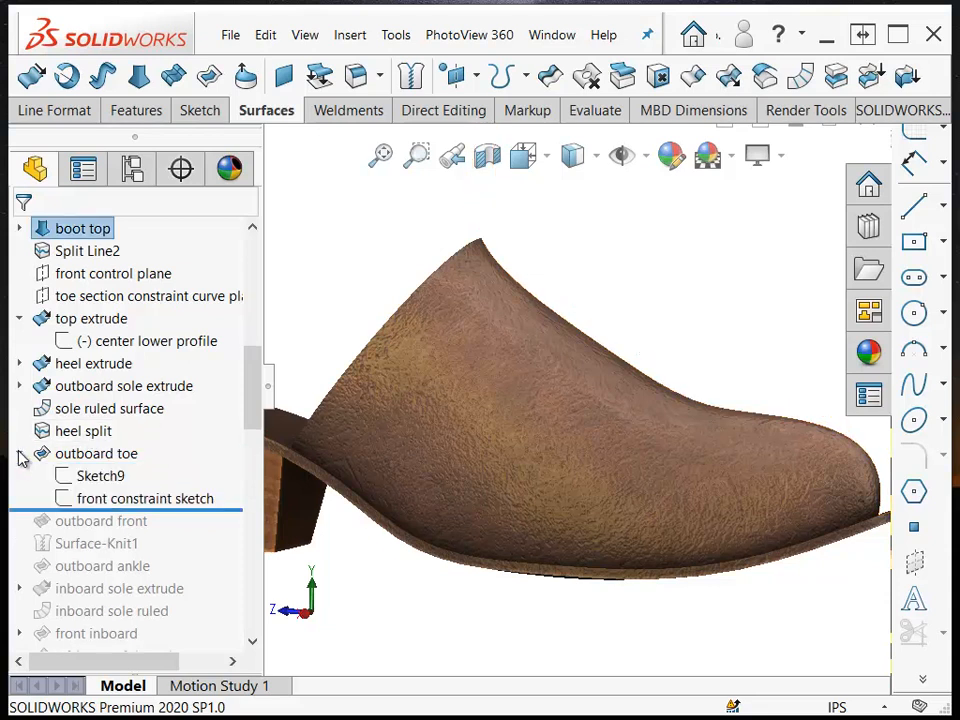
pyautogui.click(110, 479)
pyautogui.press('Right')
pyautogui.press('Right')
pyautogui.press('Right')
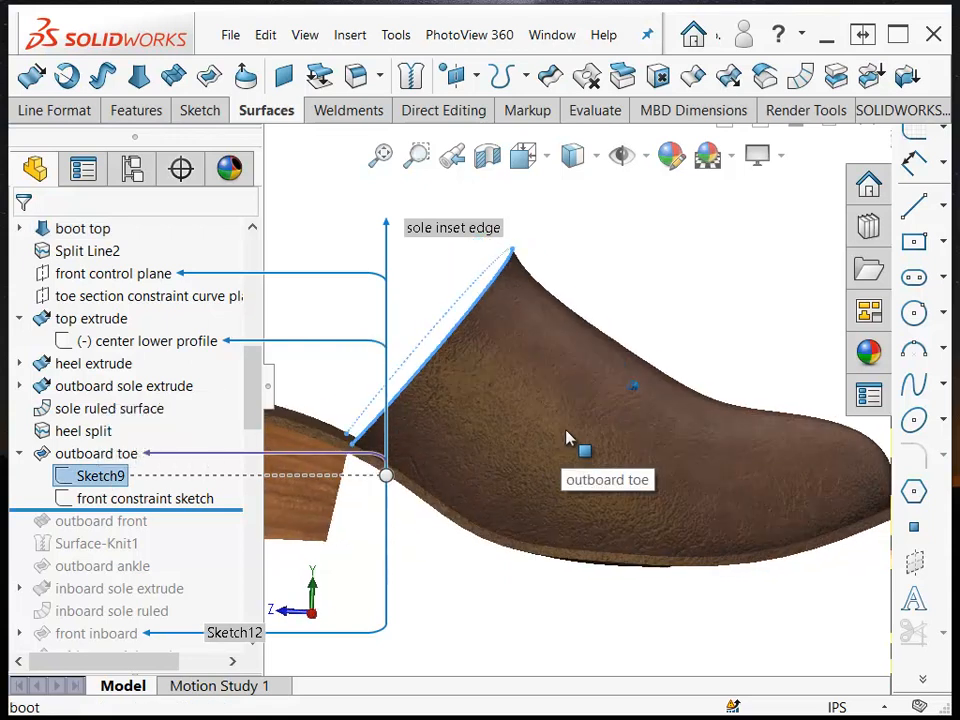
pyautogui.press('Right')
pyautogui.press('Right')
pyautogui.press('Right')
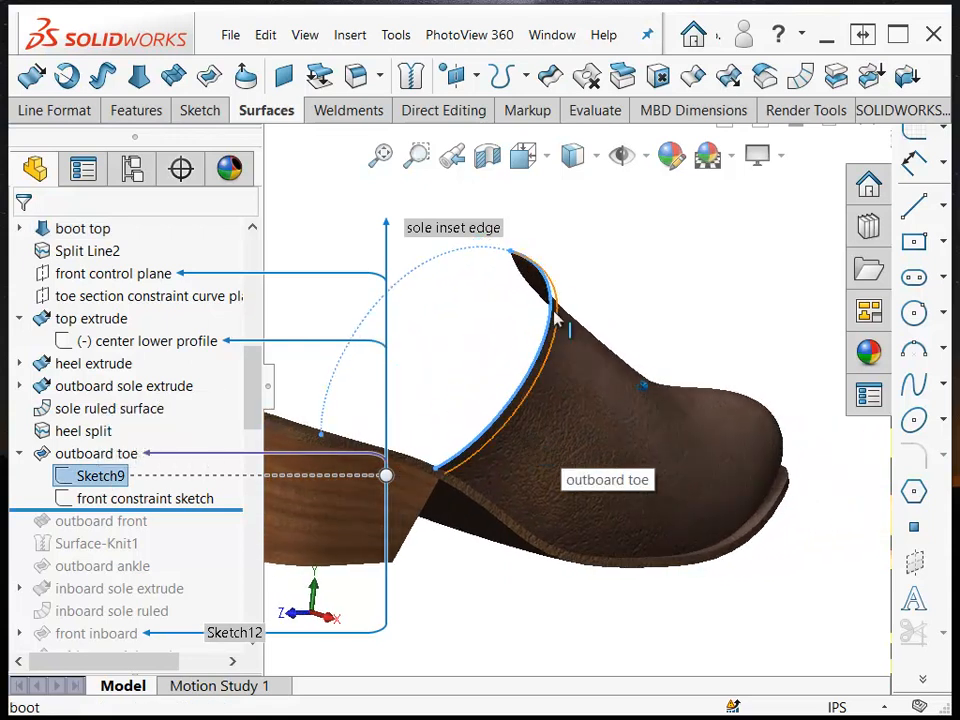
pyautogui.press('Right')
pyautogui.press('Right')
pyautogui.press('Right')
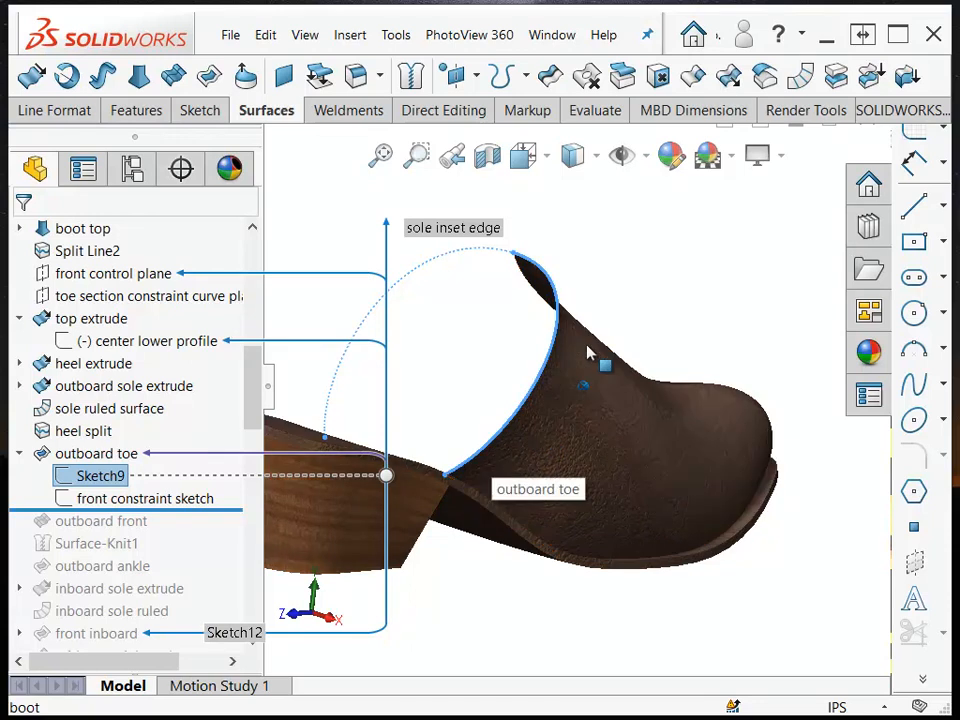
pyautogui.press('Left')
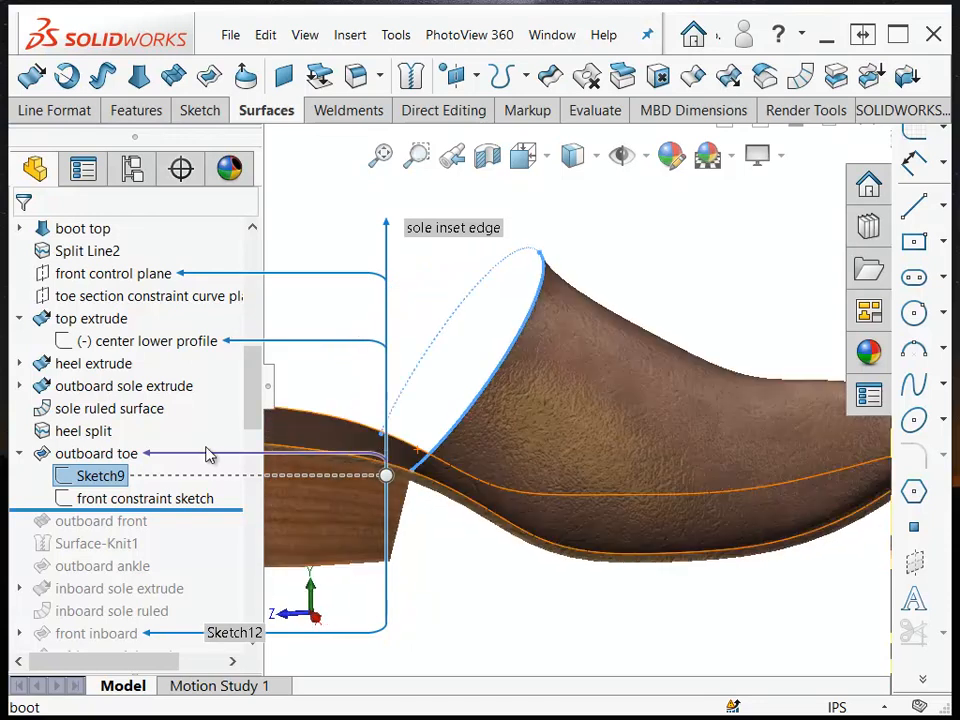
# Examine the front constraint sketch that shapes the outboard toe surface near the toe tip
pyautogui.click(140, 499)
pyautogui.press('Left')
pyautogui.press('Left')
pyautogui.press('Left')
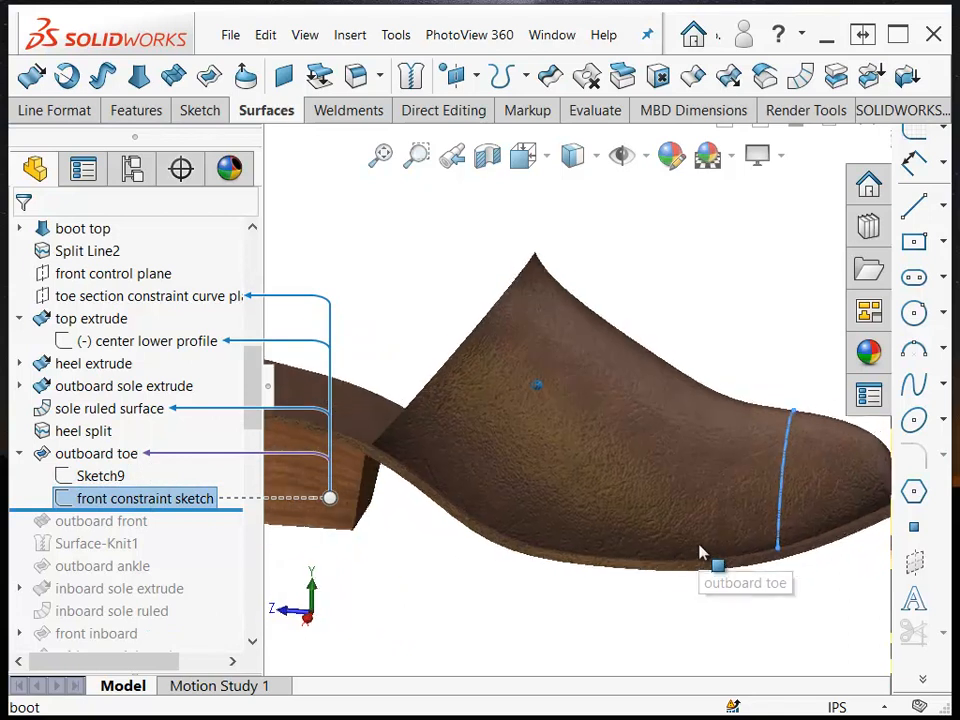
pyautogui.press('Down')
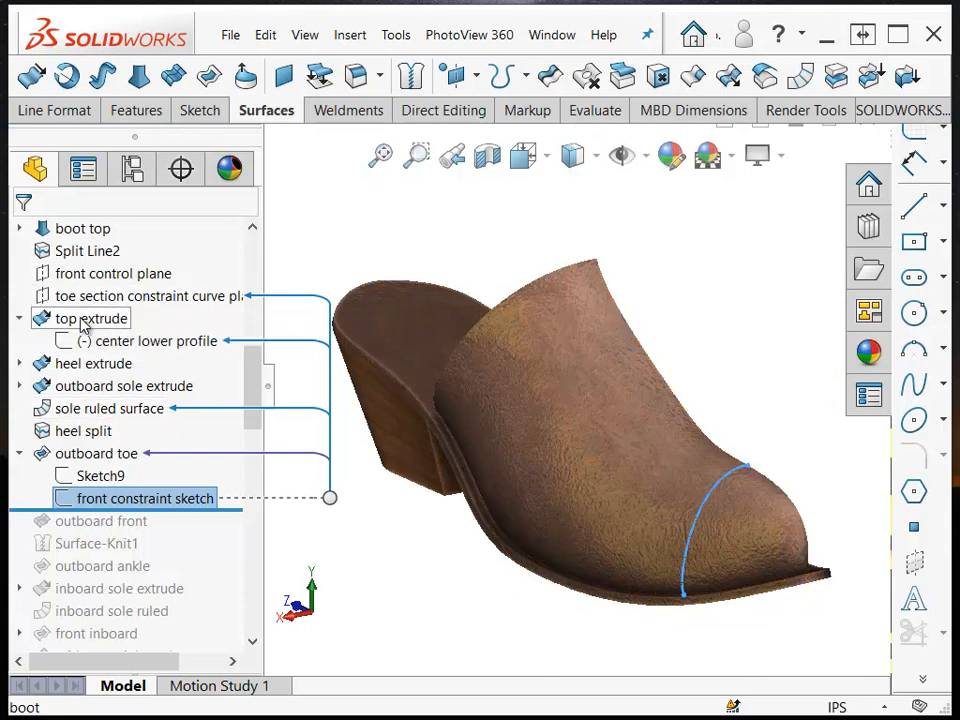
pyautogui.press('Escape')
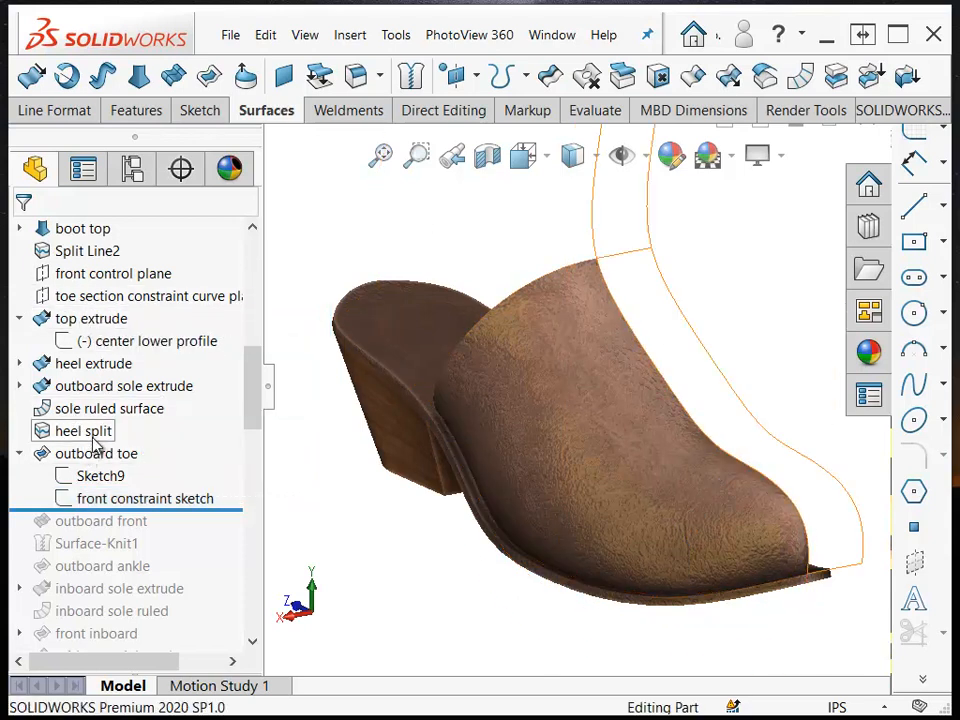
# Show the top extrude and sole ruled surface bodies that adjoin the outboard toe
pyautogui.rightClick(106, 330)
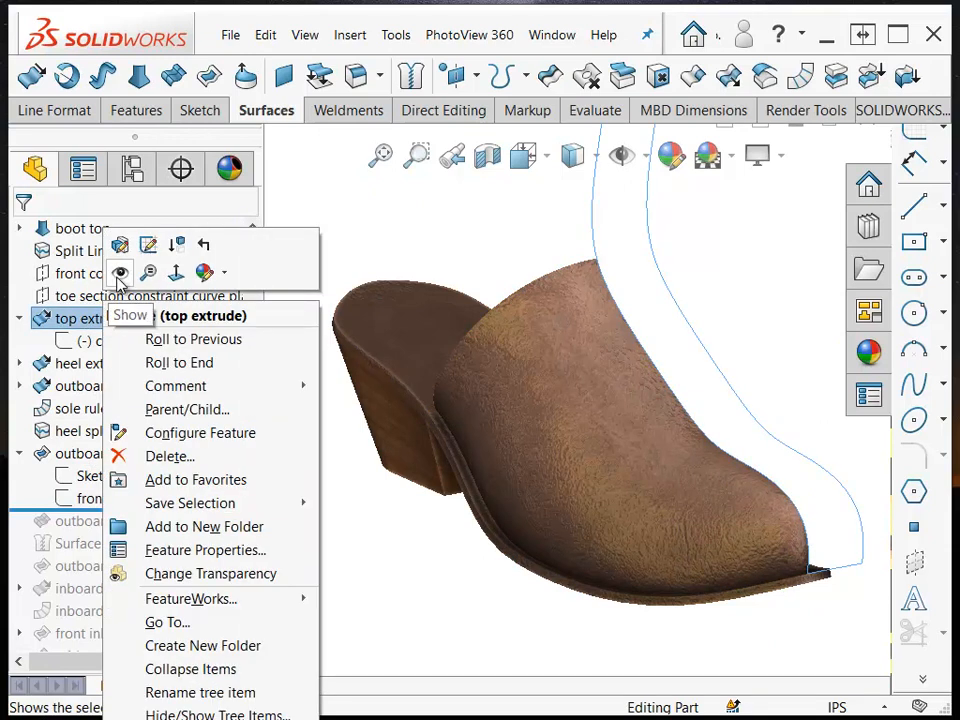
pyautogui.click(119, 274)
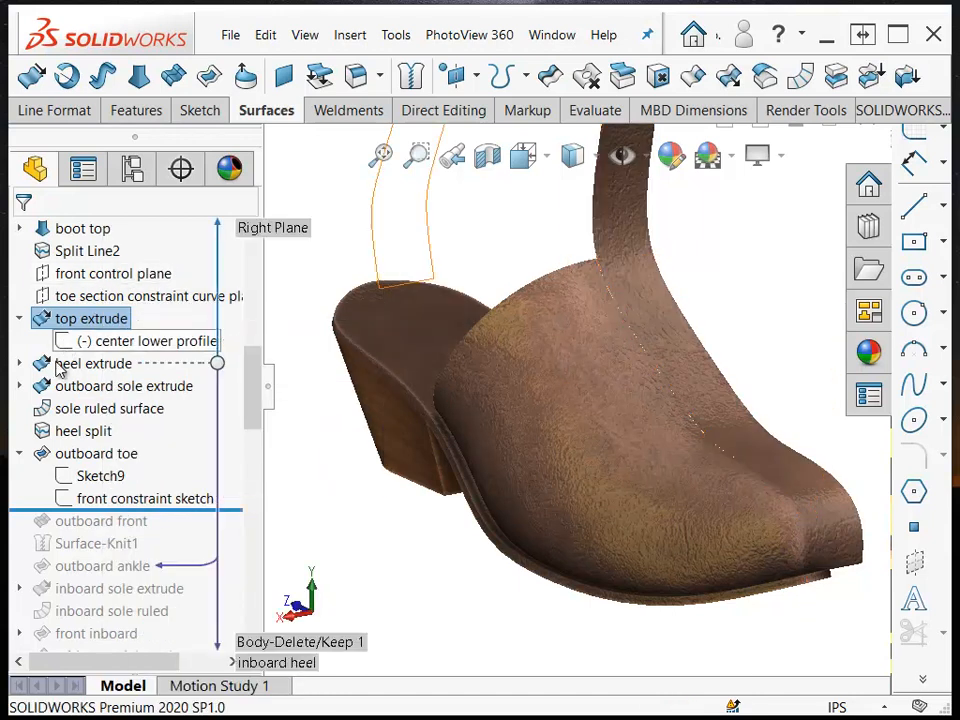
pyautogui.rightClick(76, 409)
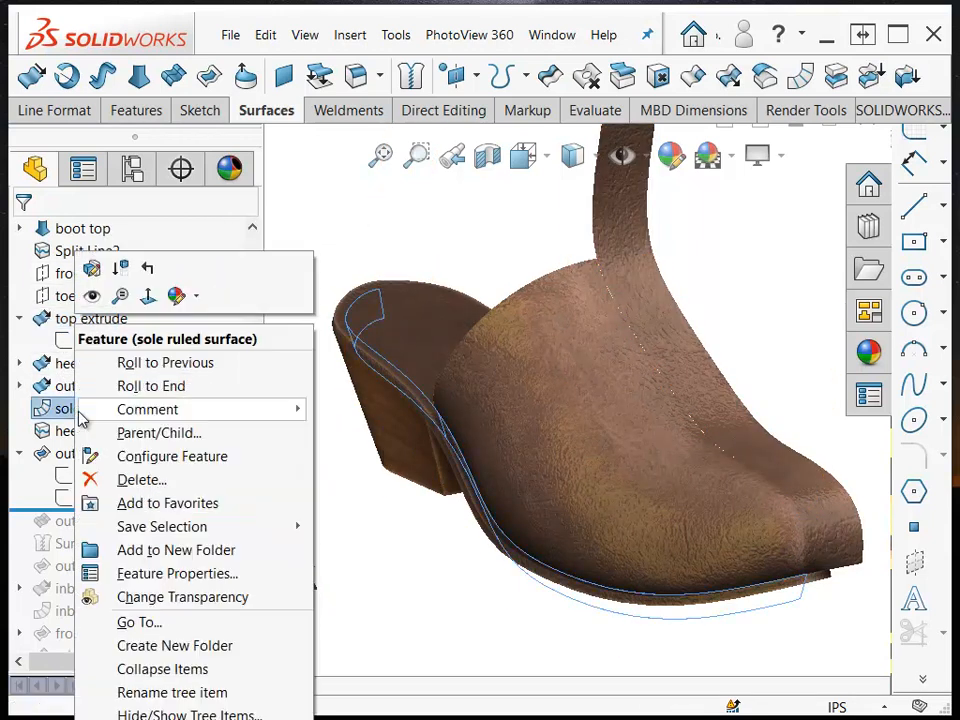
pyautogui.click(99, 303)
# Show Sketch9 and the front constraint sketch under the outboard toe, and hide the solid sole and heel
pyautogui.click(100, 476)
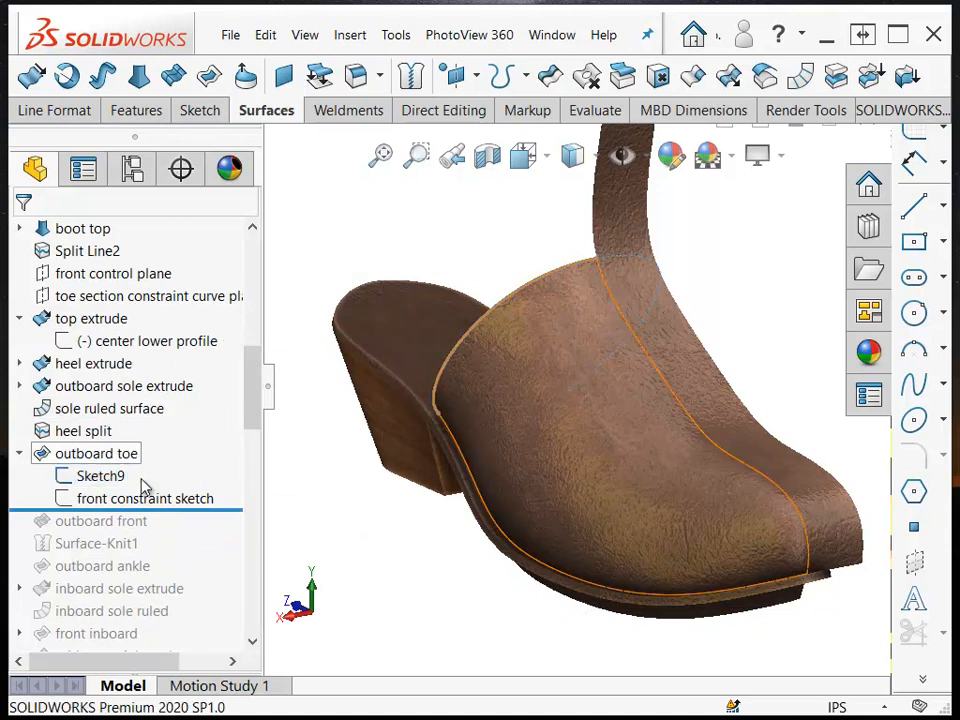
pyautogui.click(157, 498)
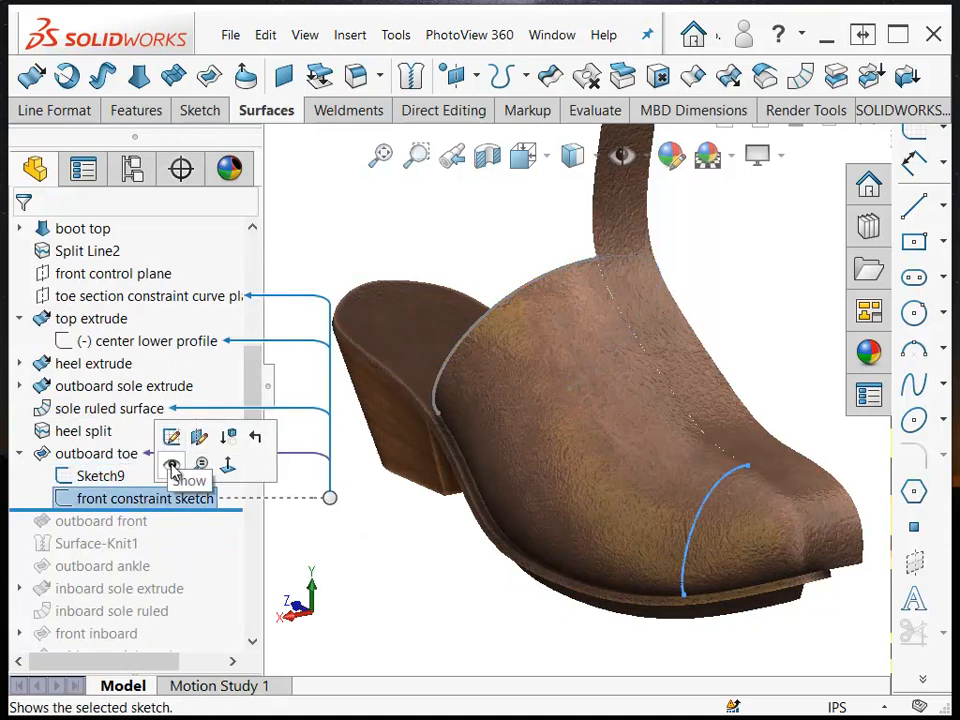
pyautogui.click(172, 463)
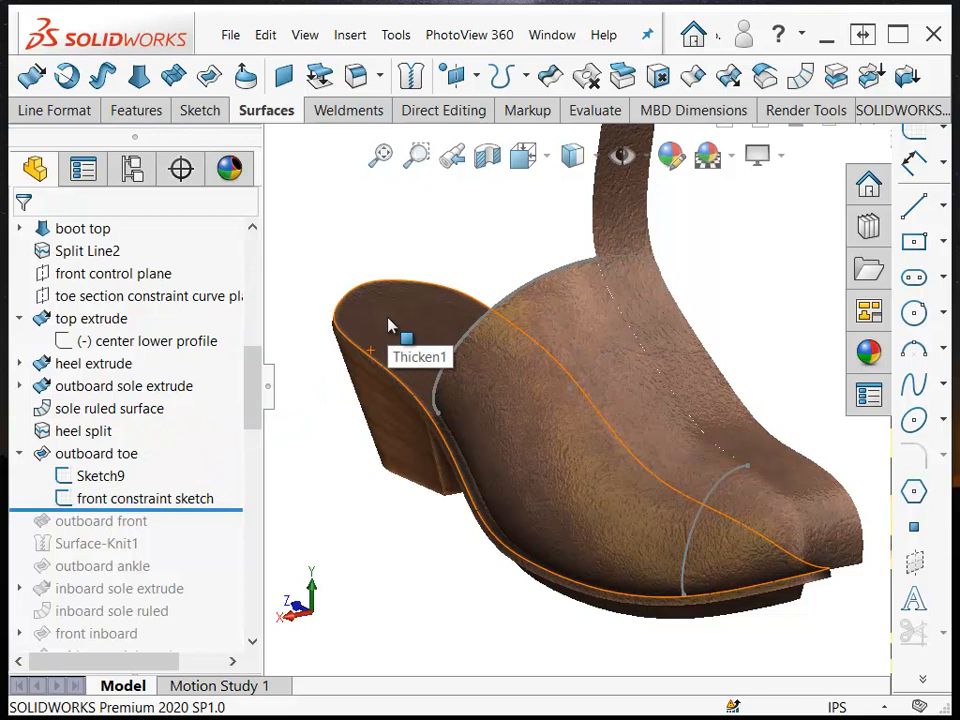
pyautogui.click(390, 325)
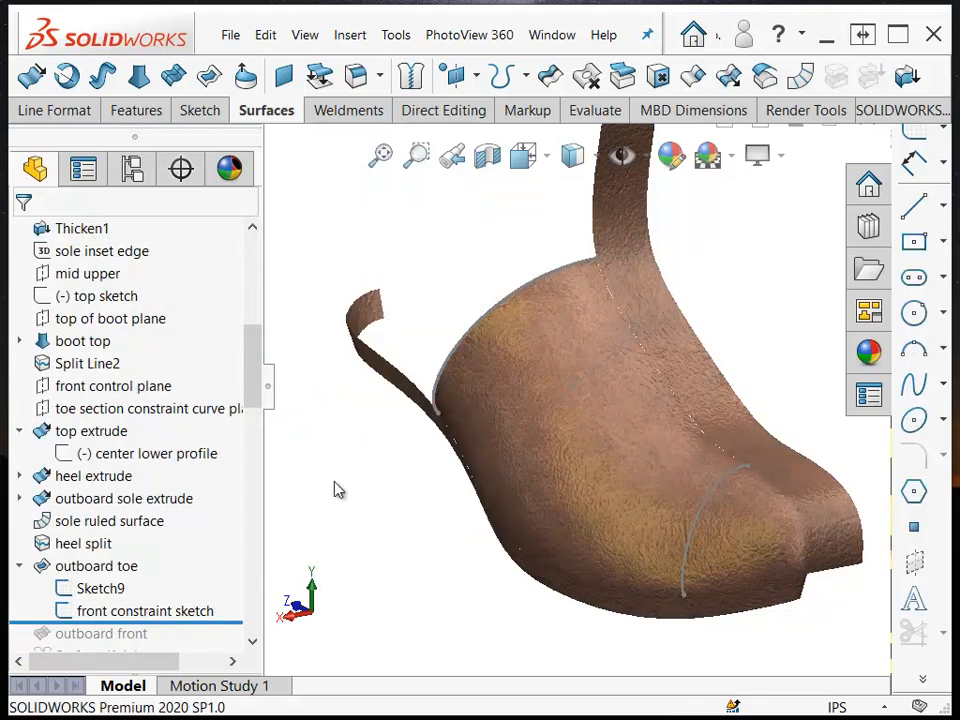
# Open the outboard toe fill for editing and examine its patch boundary edges and Sketch9 with their tangent and contact settings
pyautogui.click(30, 566)
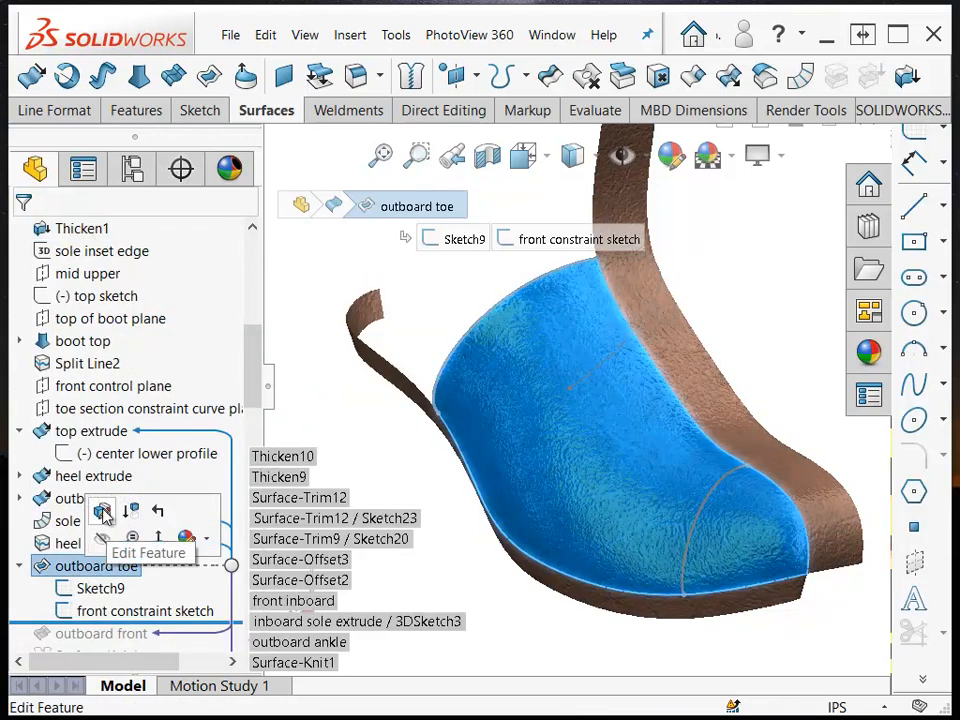
pyautogui.click(103, 511)
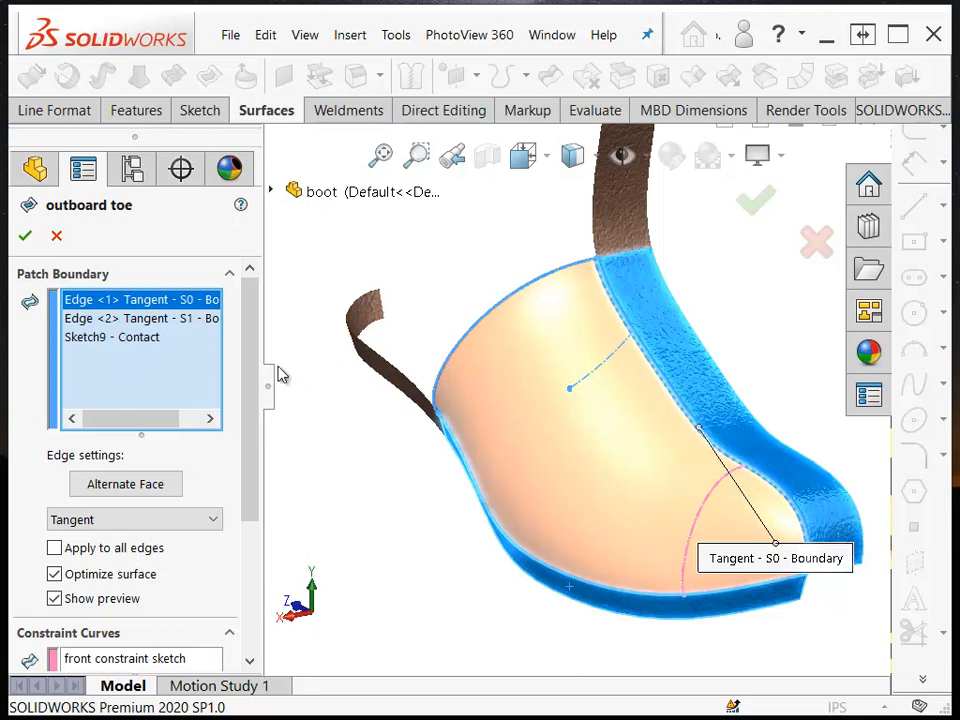
pyautogui.click(101, 317)
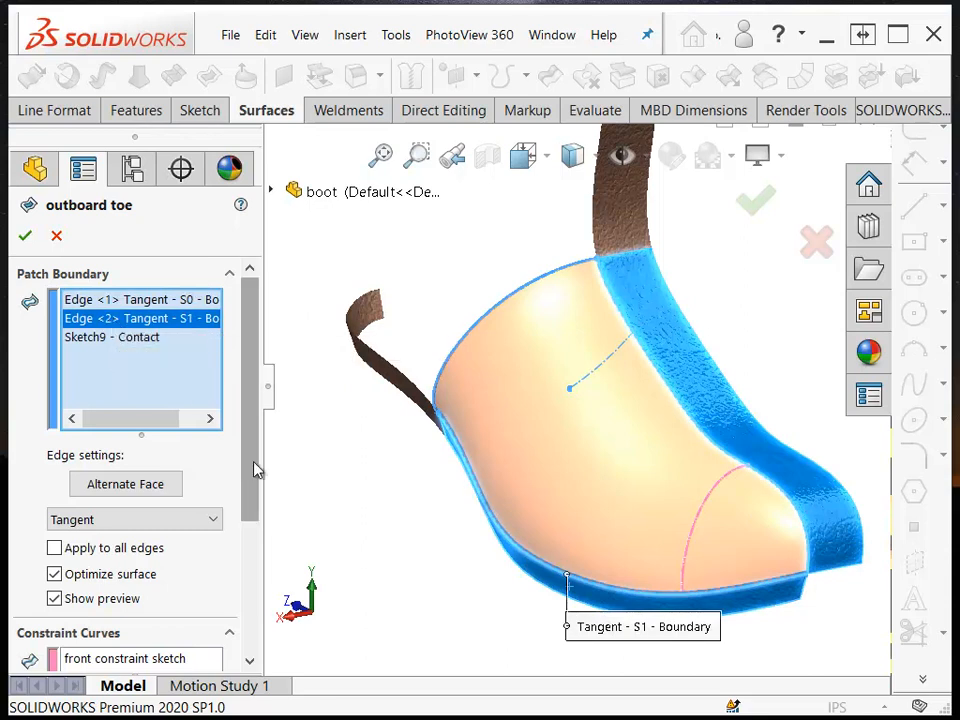
pyautogui.moveTo(369, 540)
pyautogui.mouseDown(button='middle')
pyautogui.moveTo(396, 561)
pyautogui.moveTo(476, 584)
pyautogui.moveTo(491, 574)
pyautogui.moveTo(585, 588)
pyautogui.moveTo(514, 621)
pyautogui.moveTo(533, 600)
pyautogui.mouseUp(button='middle')
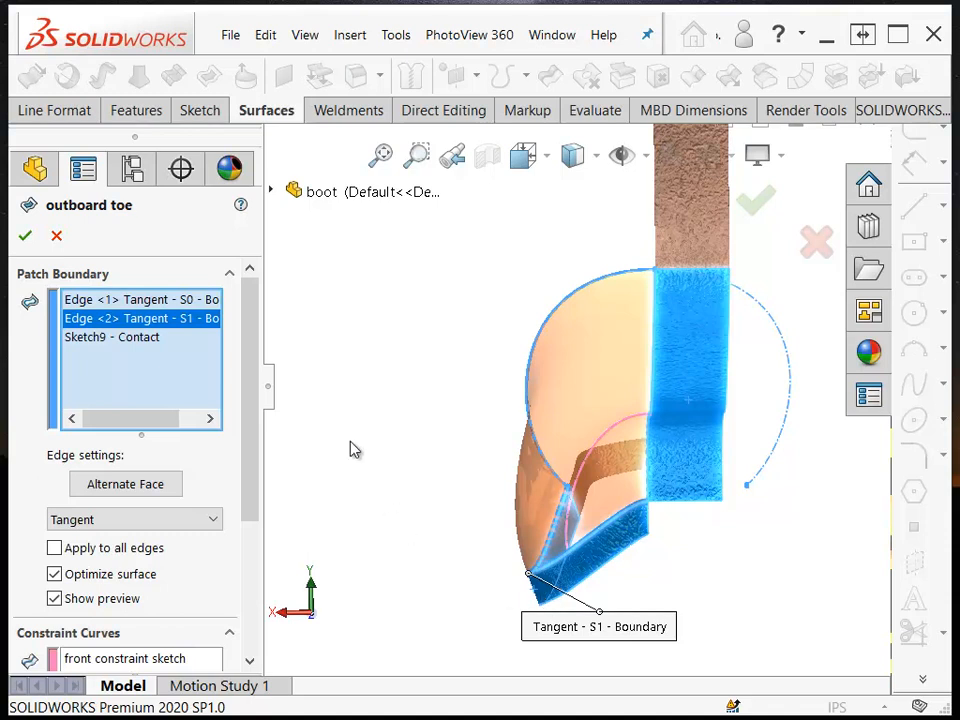
pyautogui.click(101, 339)
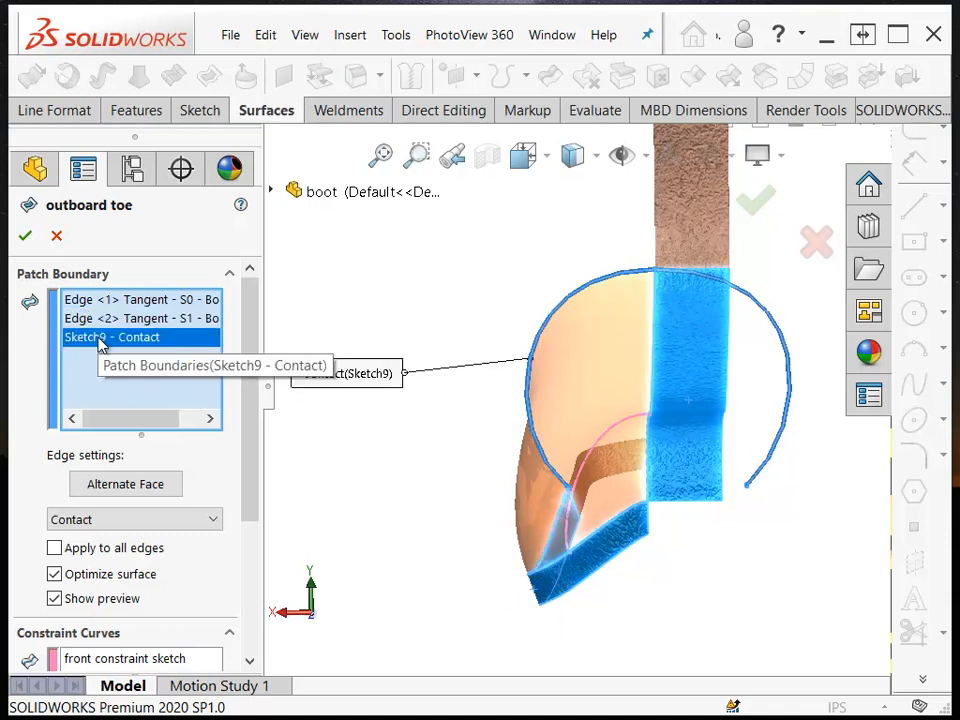
pyautogui.moveTo(307, 375); pyautogui.dragTo(465, 364, button='middle')
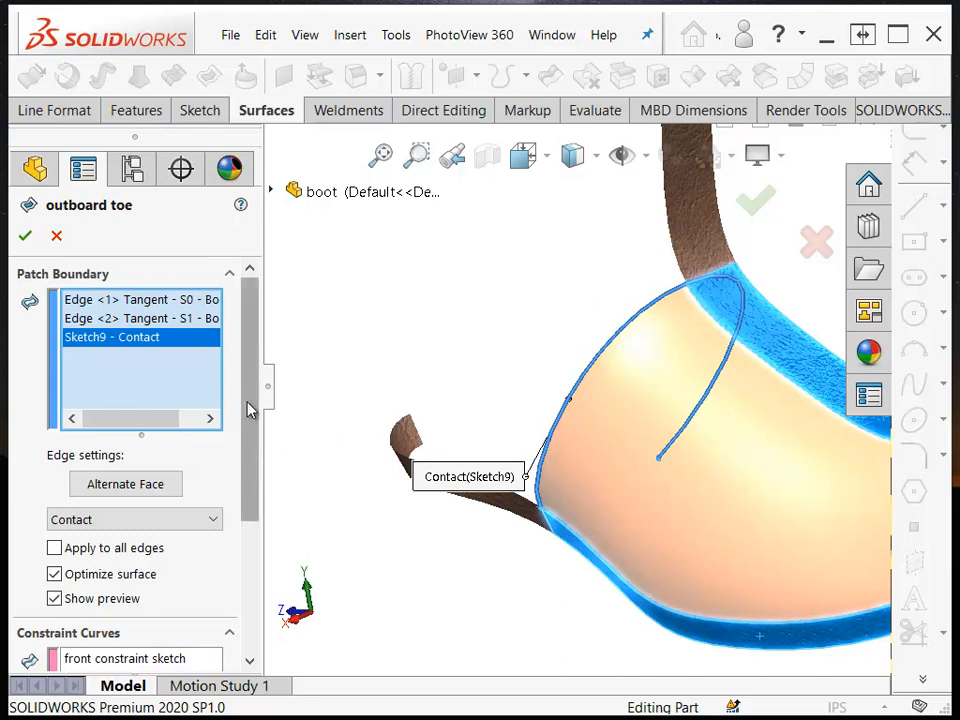
# Examine the front constraint sketch used as the constraint curve of the outboard toe fill
pyautogui.moveTo(250, 410); pyautogui.dragTo(245, 545)
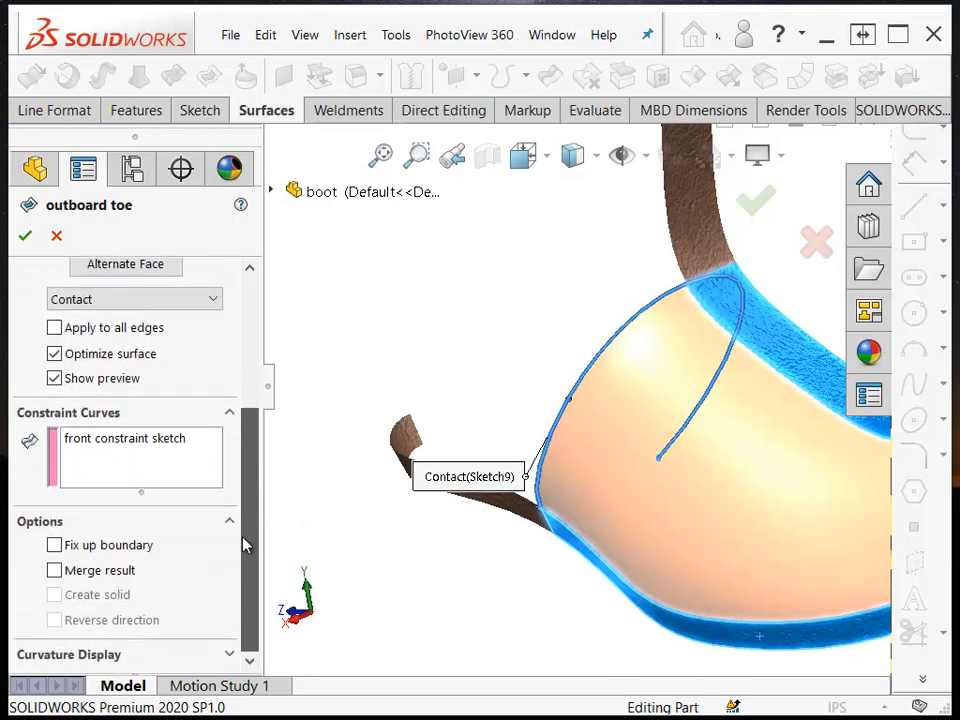
pyautogui.click(124, 440)
pyautogui.press('Right')
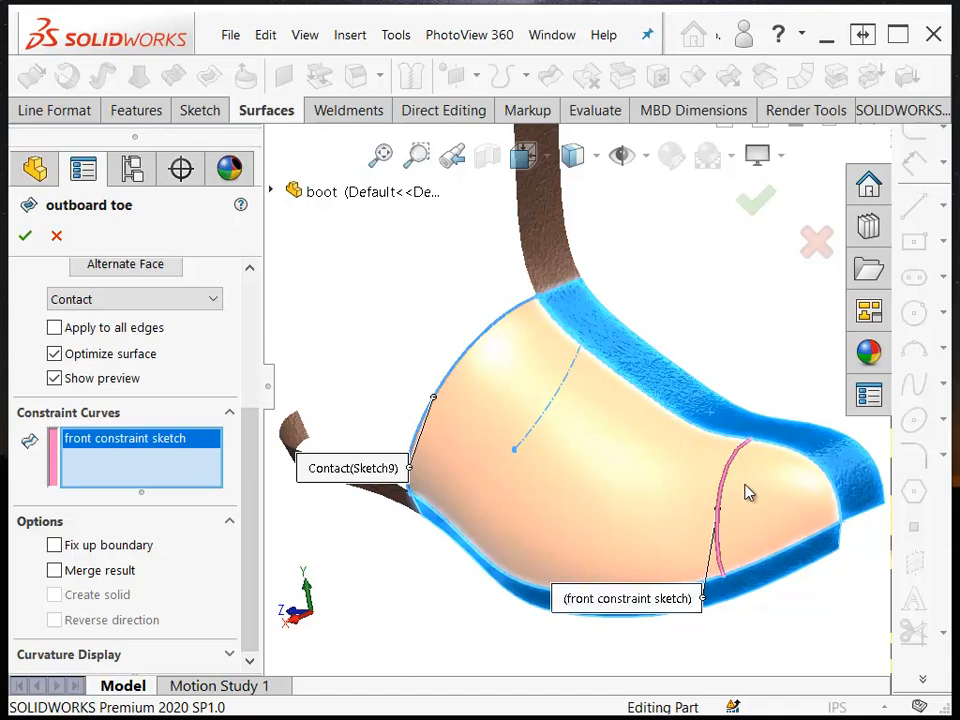
# Clear the constraint curve from the outboard toe fill and inspect the unconstrained toe shape from the front
pyautogui.rightClick(168, 456)
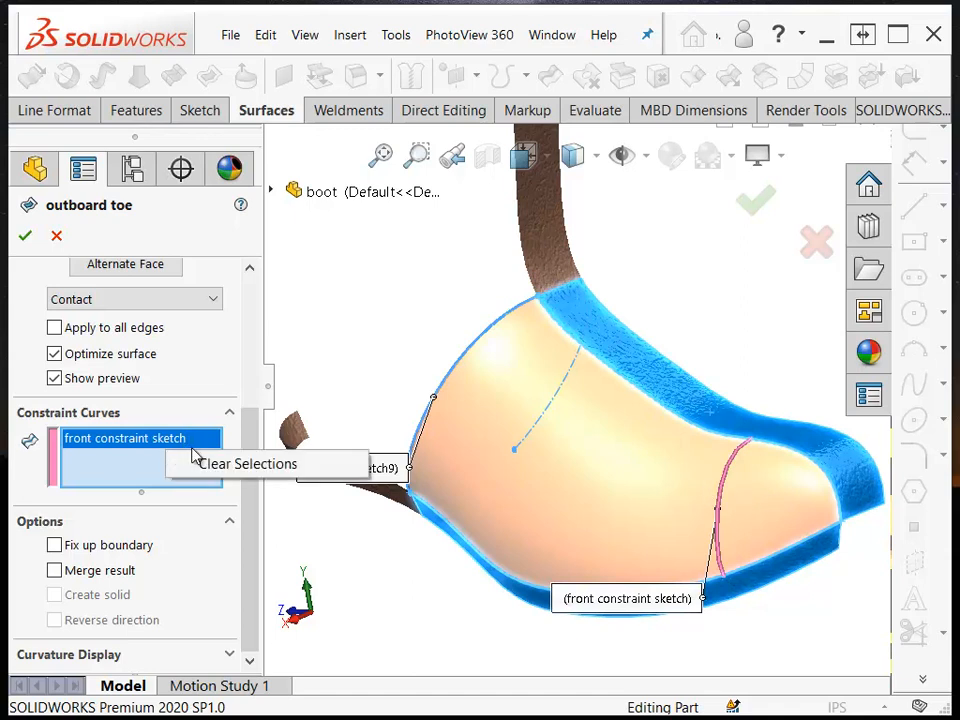
pyautogui.click(202, 463)
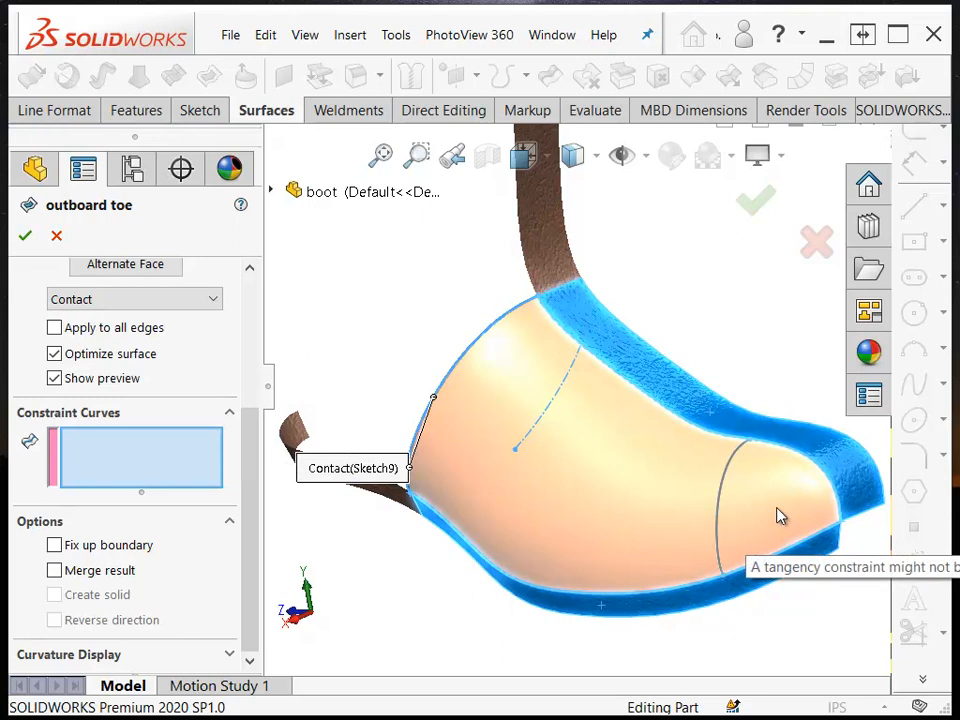
pyautogui.moveTo(776, 515); pyautogui.dragTo(306, 542, button='middle')
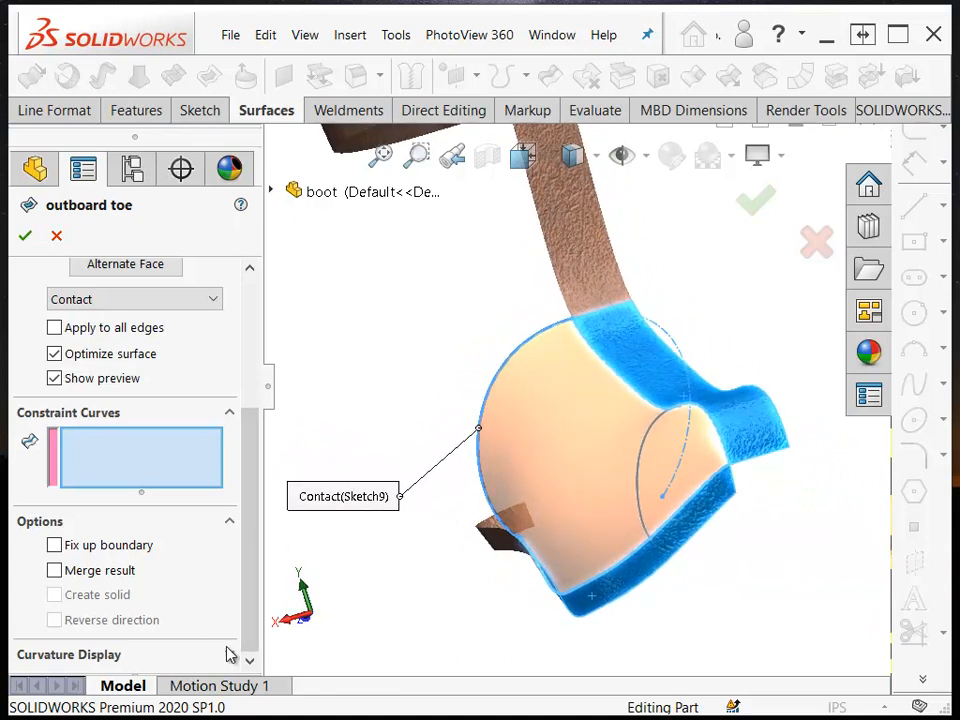
# Turn on the mesh preview for the outboard toe fill with a density of 12 and inspect the surface flow
pyautogui.click(172, 655)
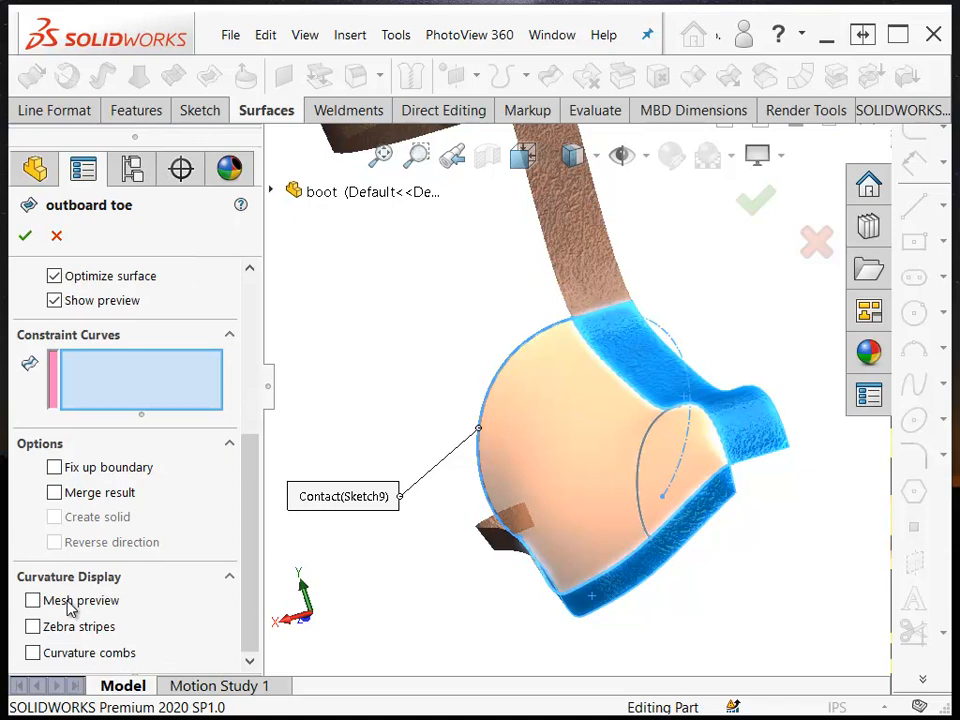
pyautogui.click(36, 600)
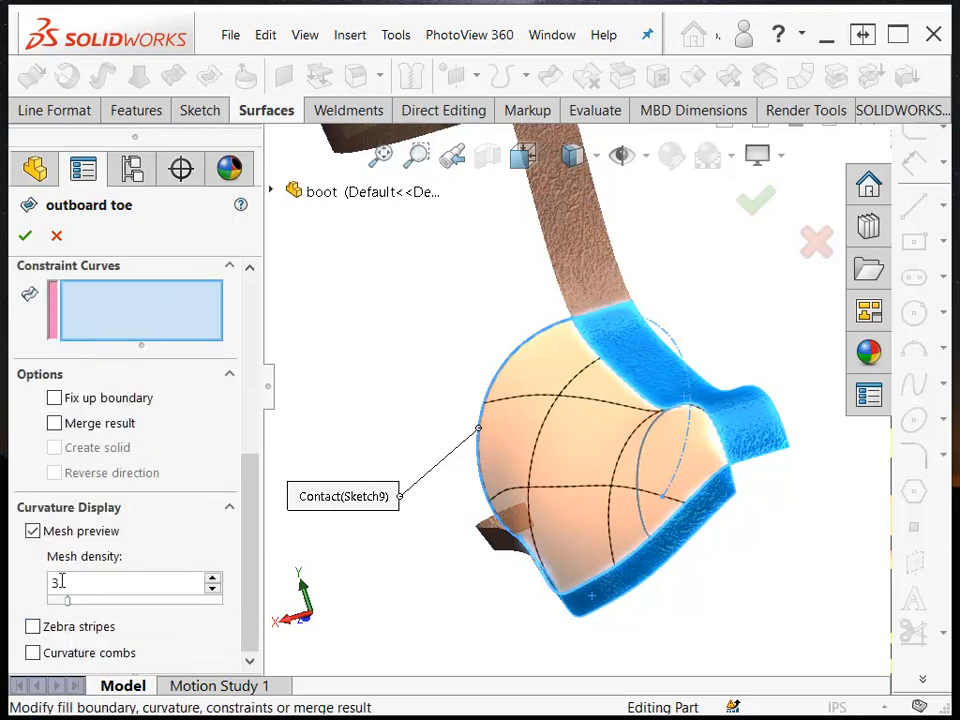
pyautogui.moveTo(66, 605); pyautogui.dragTo(155, 607)
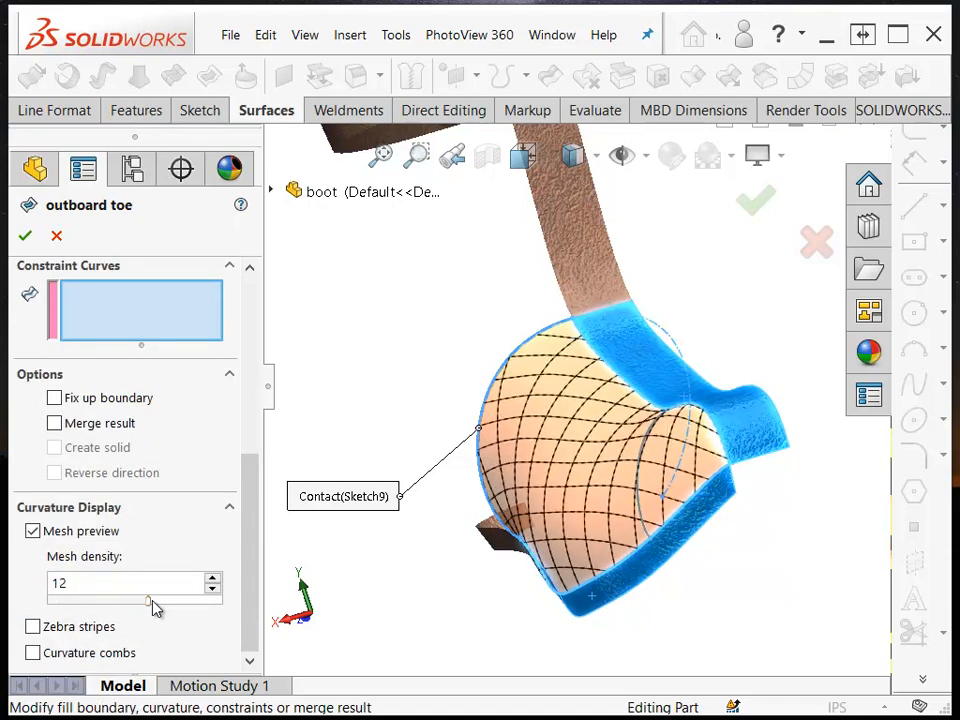
pyautogui.moveTo(470, 560); pyautogui.dragTo(744, 491, button='middle')
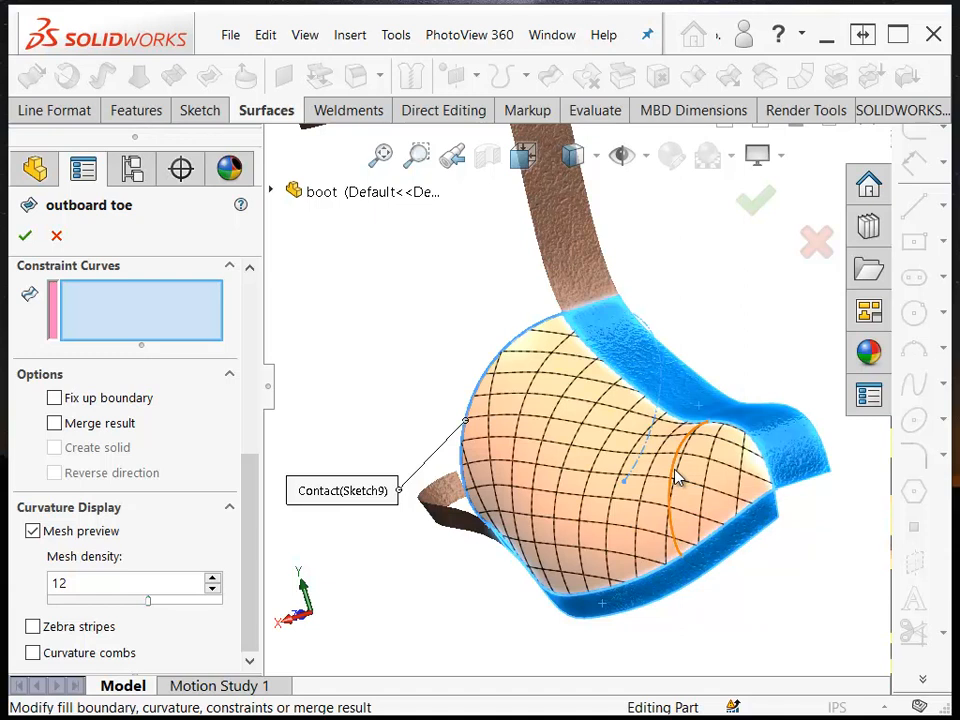
# Add the front constraint sketch as the fill's constraint curve, inspect the mesh, and accept the outboard toe feature
pyautogui.click(676, 478)
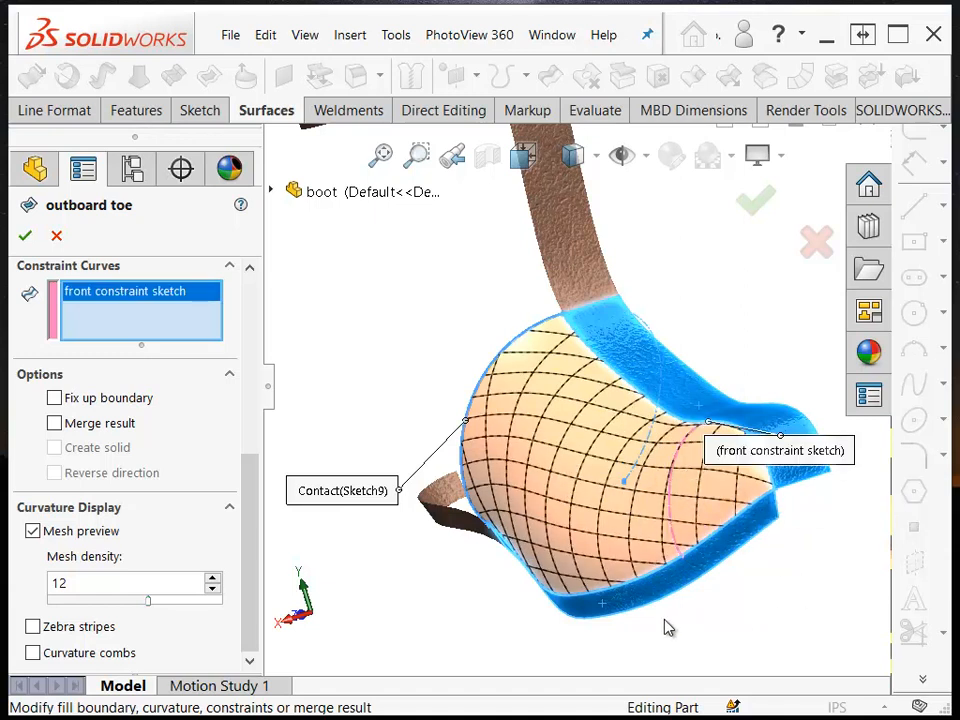
pyautogui.moveTo(315, 621); pyautogui.dragTo(384, 557, button='middle')
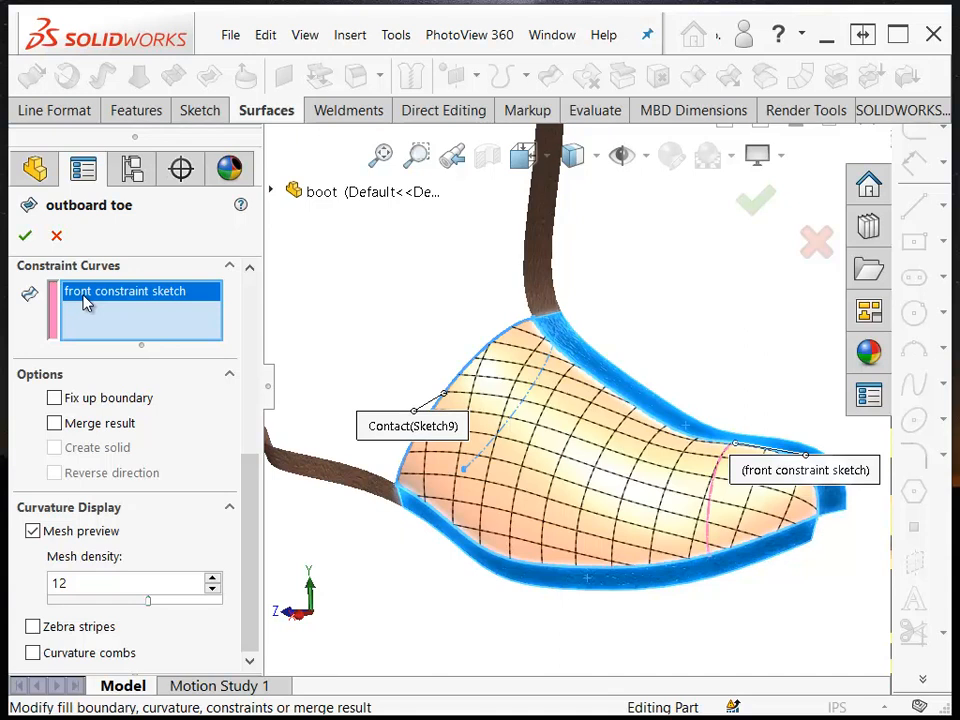
pyautogui.click(26, 235)
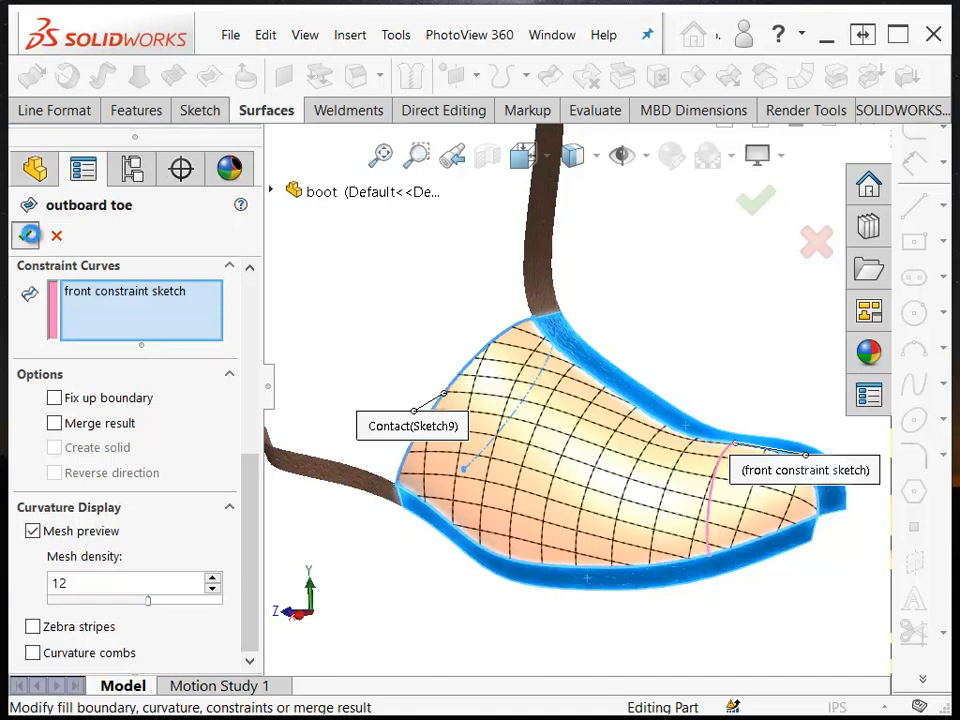
# Hide the sole ruled surface and the heel split body, leaving the outboard toe surface on display
pyautogui.click(358, 481)
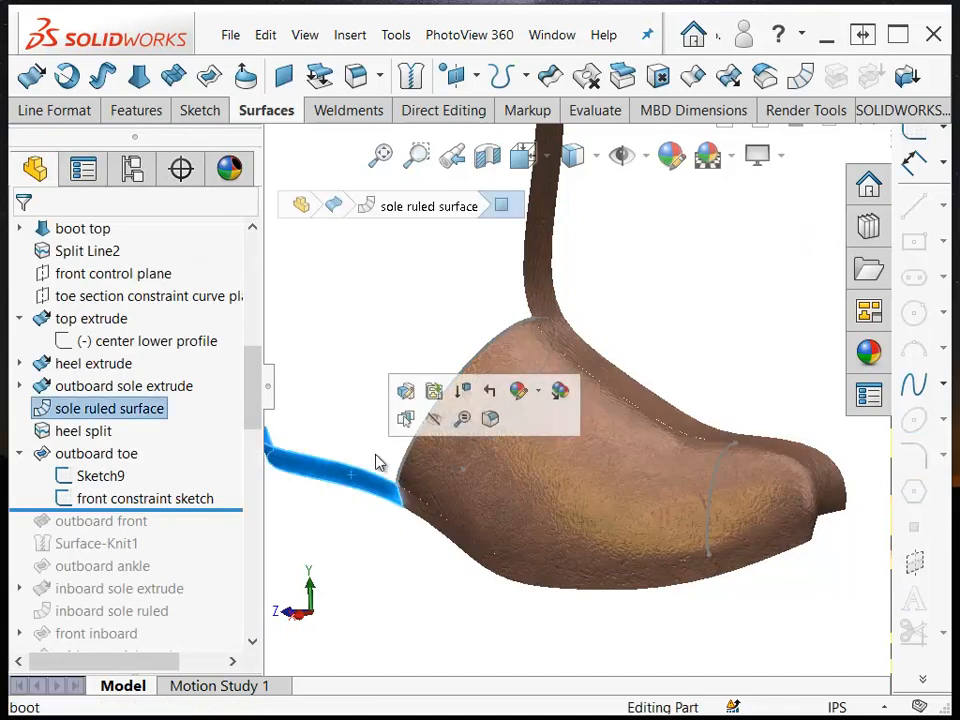
pyautogui.click(436, 432)
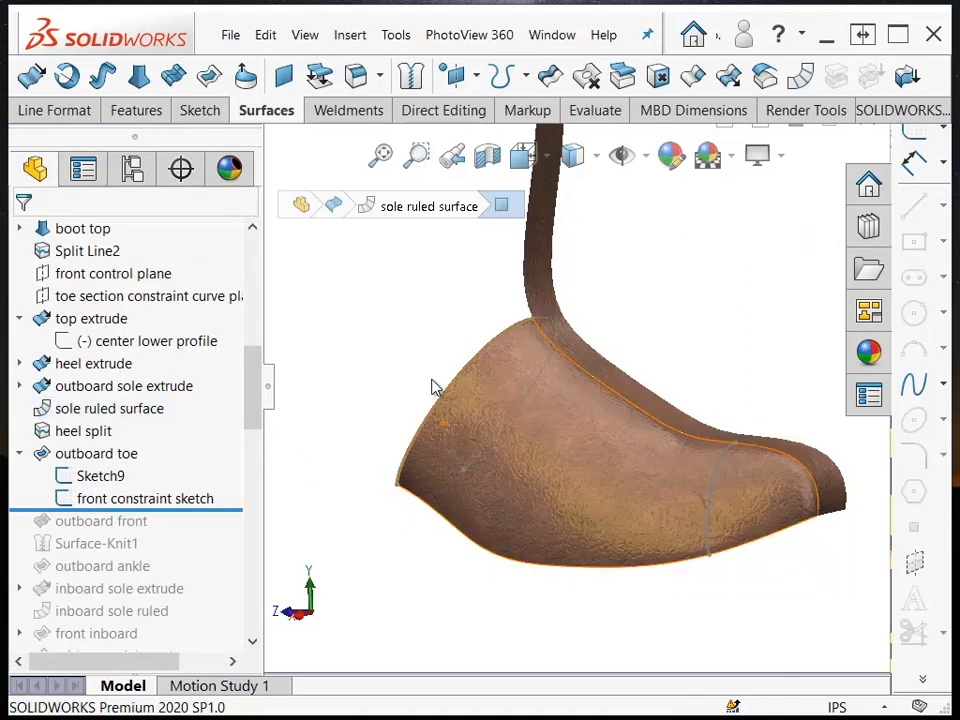
pyautogui.click(543, 257)
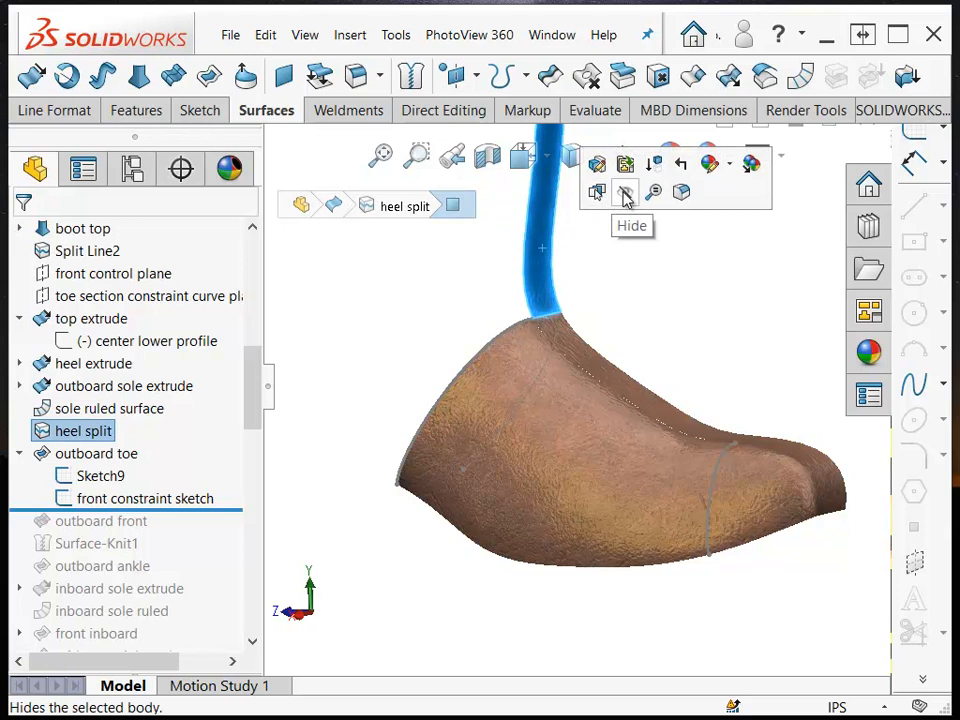
pyautogui.click(381, 335)
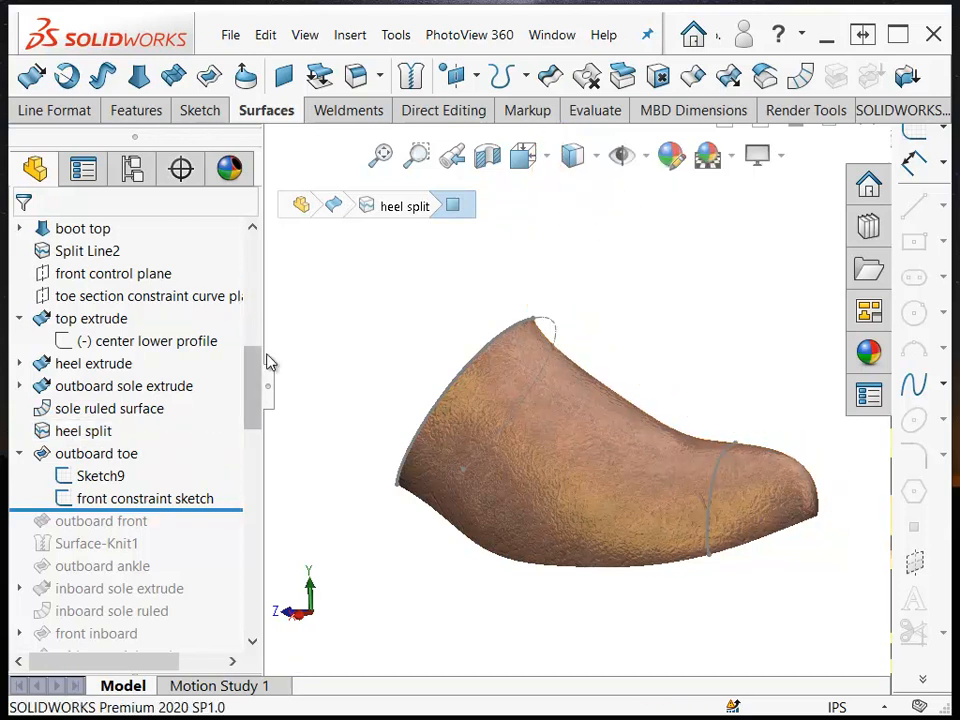
# Review the list of surface bodies in the part and collapse it again
pyautogui.moveTo(253, 386); pyautogui.dragTo(253, 223)
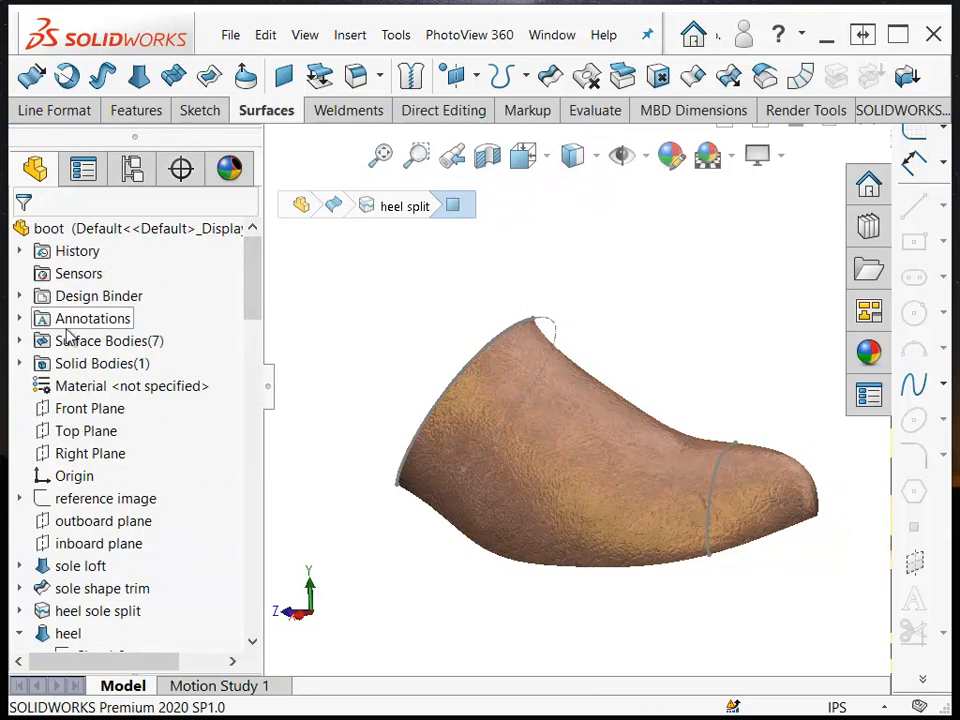
pyautogui.click(20, 341)
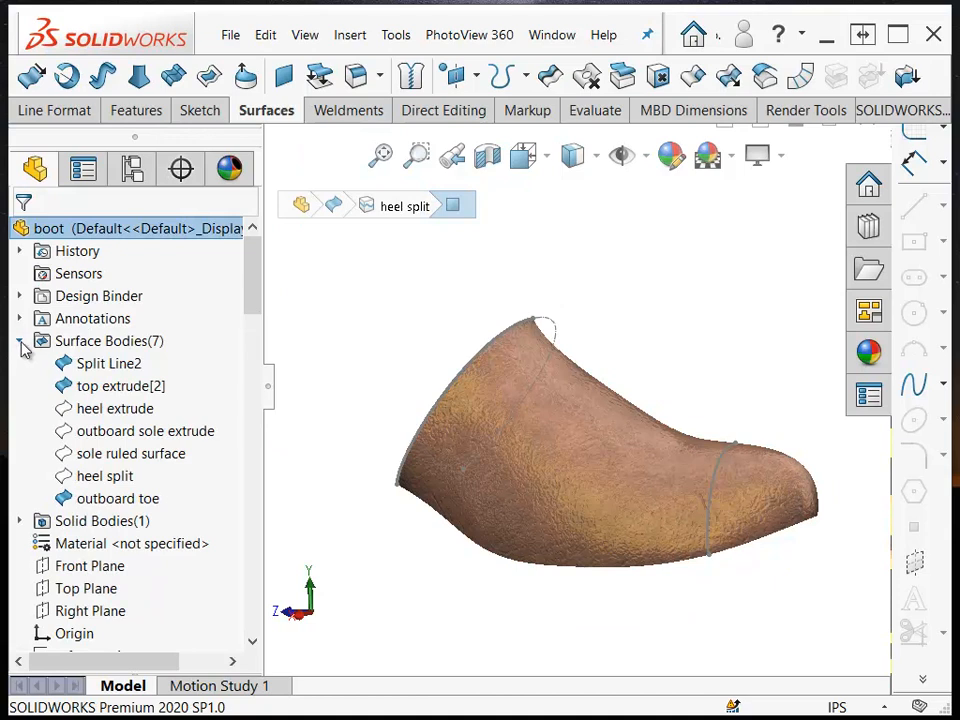
pyautogui.click(20, 341)
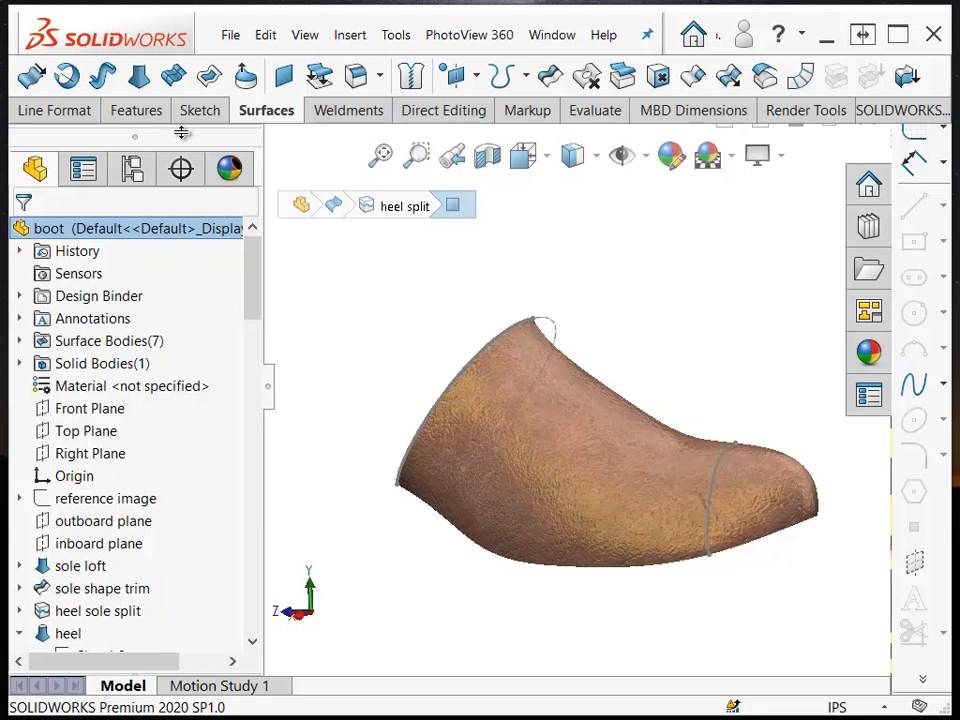
# Split the feature tree into two panes, with the body folders in the upper one and the outboard toe in the lower
pyautogui.moveTo(181, 133); pyautogui.dragTo(148, 406)
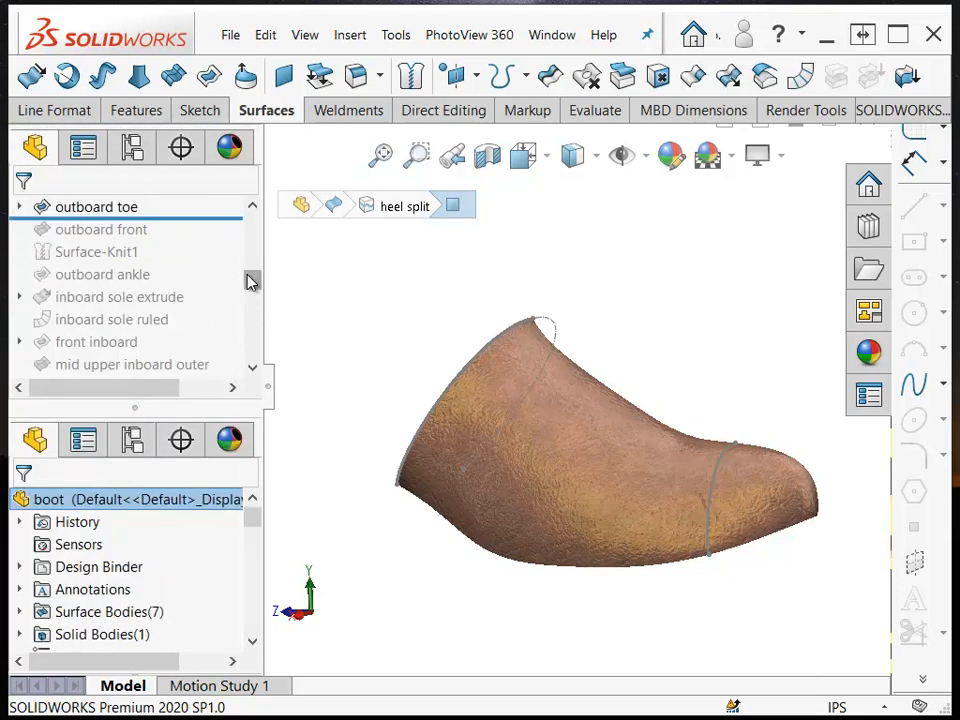
pyautogui.moveTo(251, 282); pyautogui.dragTo(243, 208)
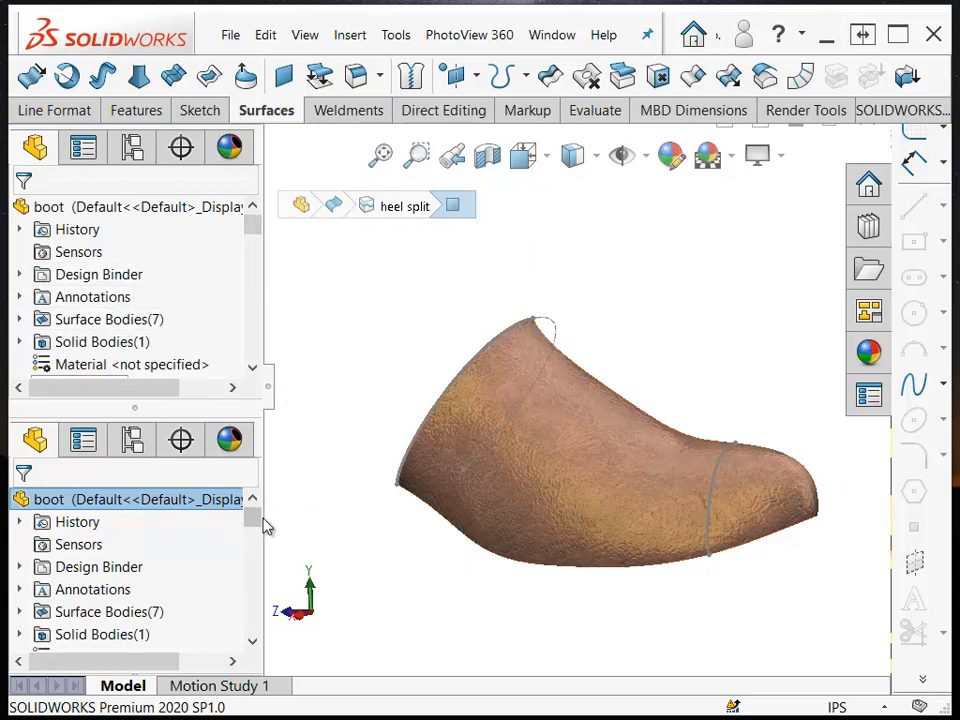
pyautogui.moveTo(256, 528)
pyautogui.mouseDown()
pyautogui.moveTo(253, 602)
pyautogui.moveTo(257, 561)
pyautogui.moveTo(259, 569)
pyautogui.mouseUp()
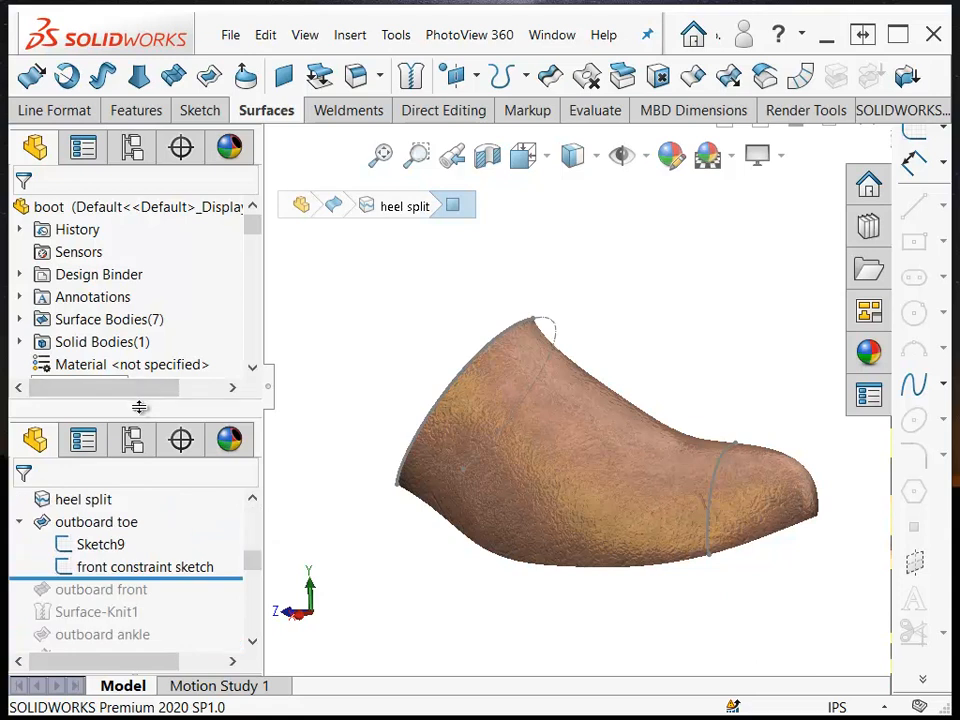
# Remove the feature tree split and roll the model forward to include the outboard front surface
pyautogui.moveTo(139, 407); pyautogui.dragTo(156, 120)
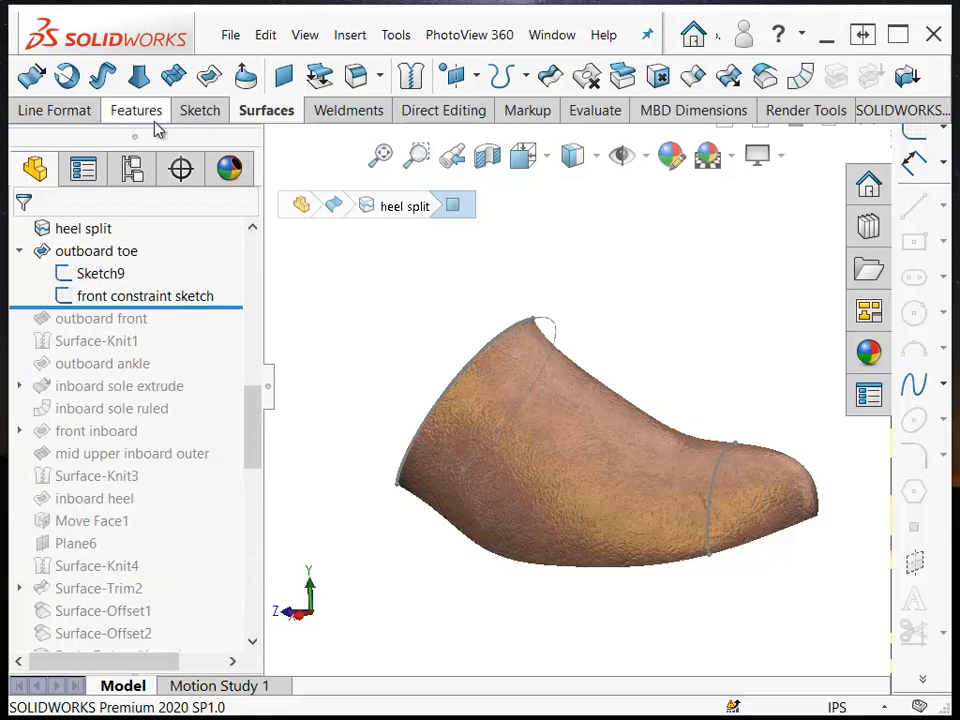
pyautogui.moveTo(120, 305)
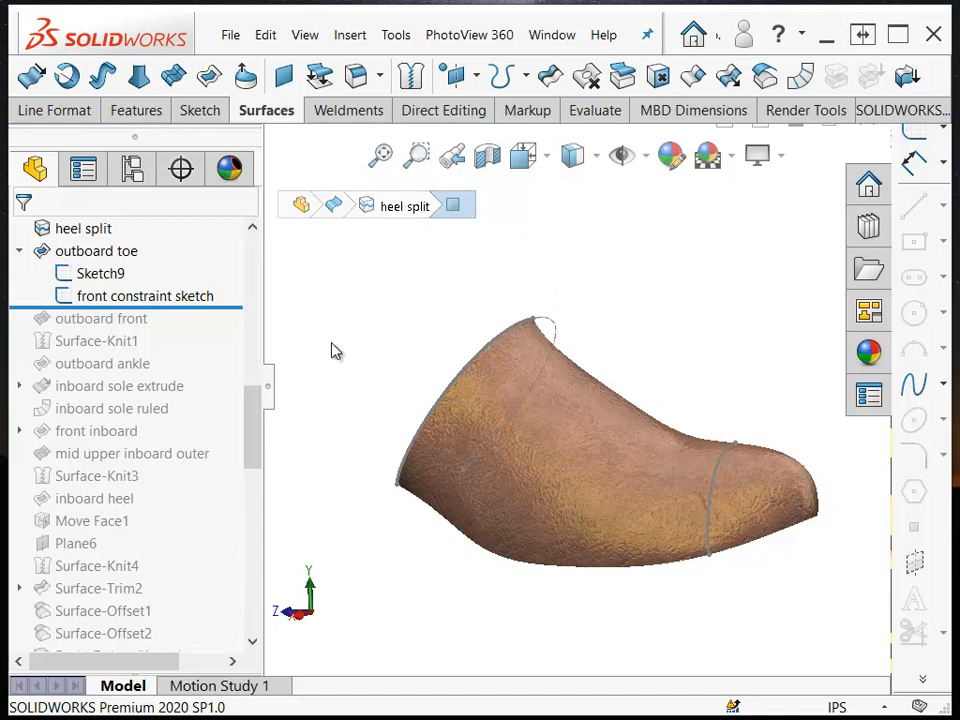
pyautogui.moveTo(205, 304); pyautogui.dragTo(197, 329)
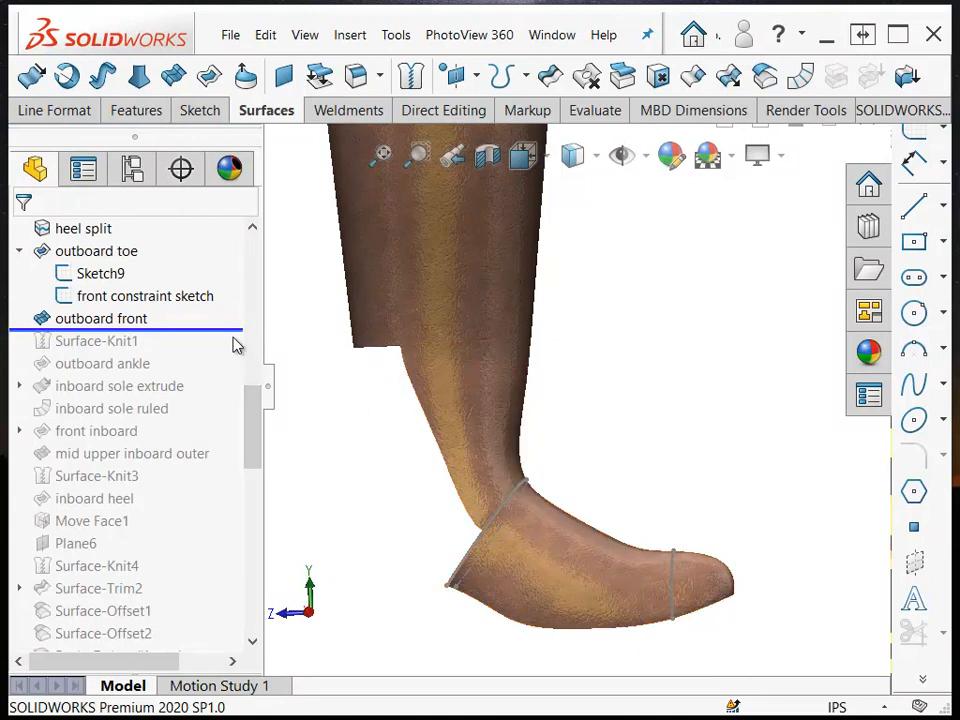
# Edit the outboard front boundary surface, replacing its Direction 1 curves with the boot top's lower edge and the outboard toe's rear edge
pyautogui.click(120, 318)
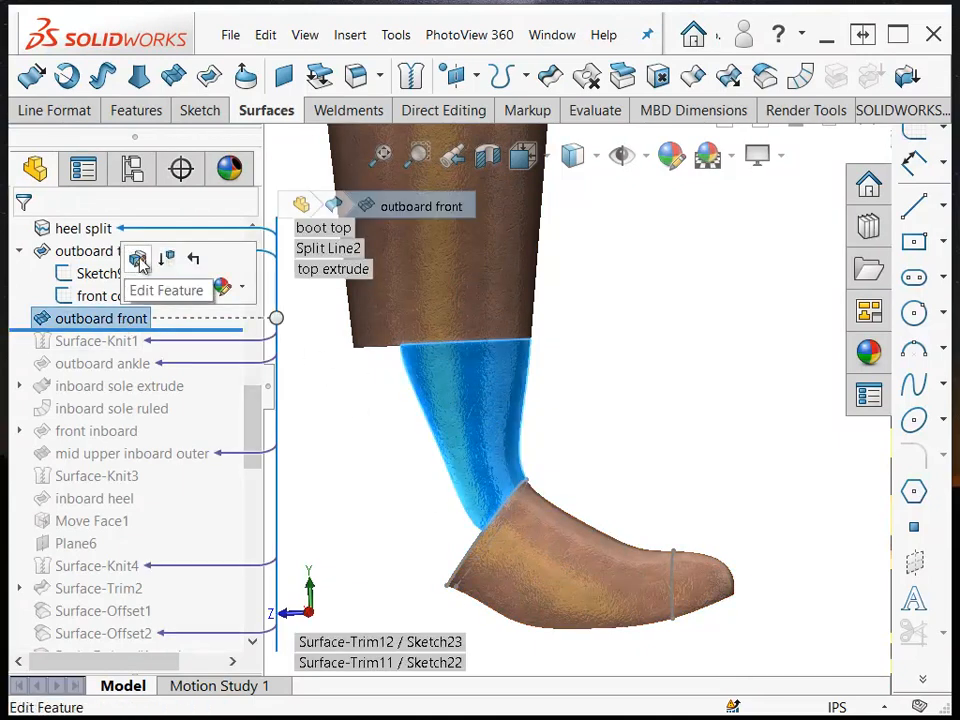
pyautogui.click(139, 260)
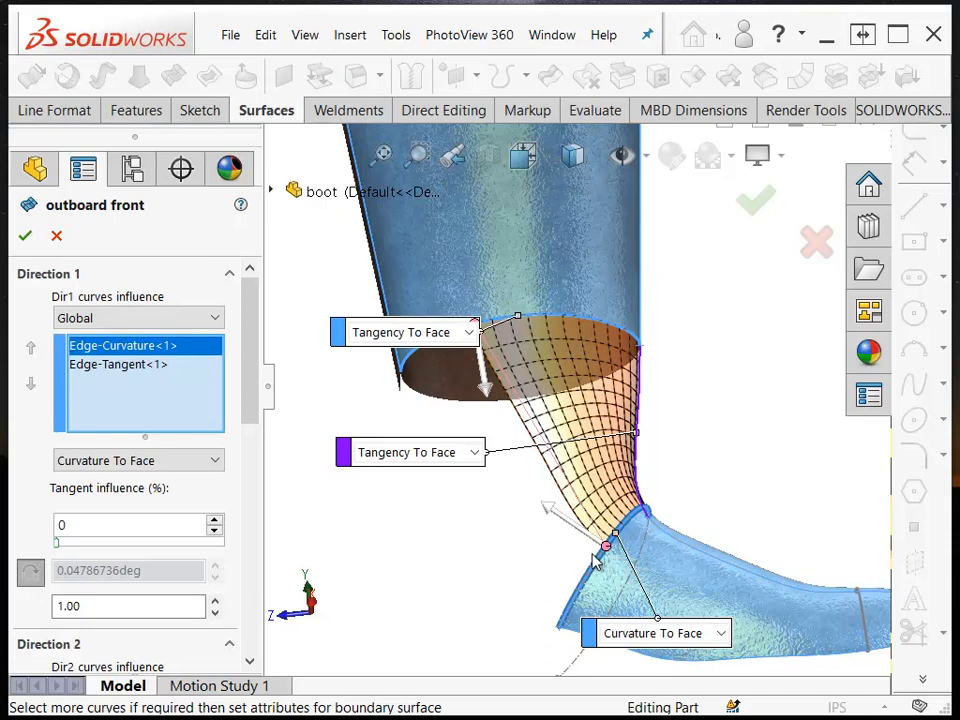
pyautogui.rightClick(101, 384)
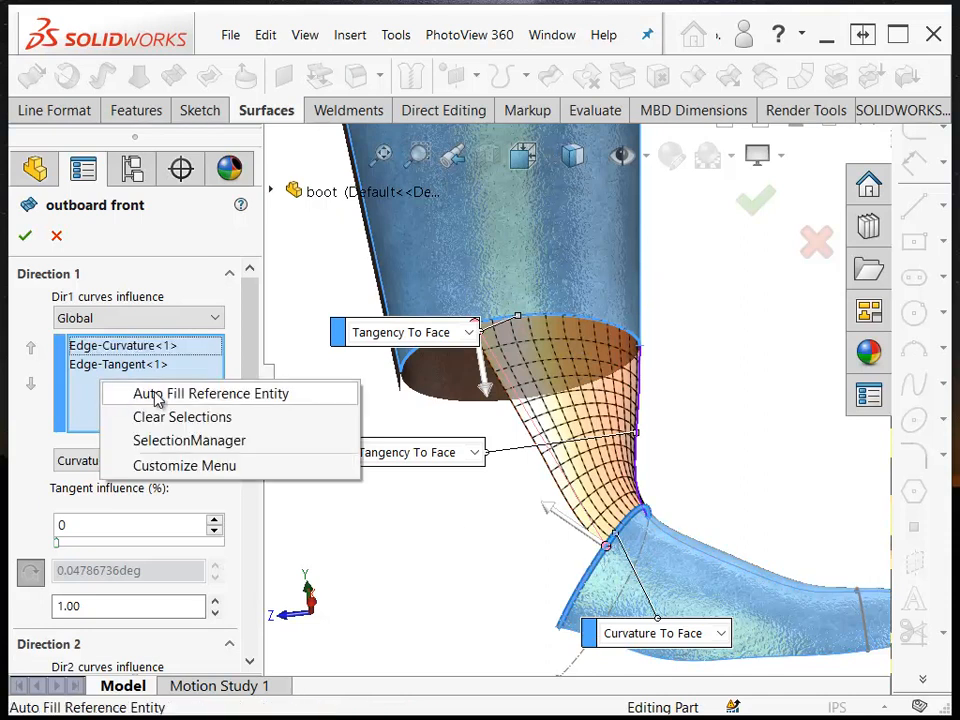
pyautogui.click(166, 418)
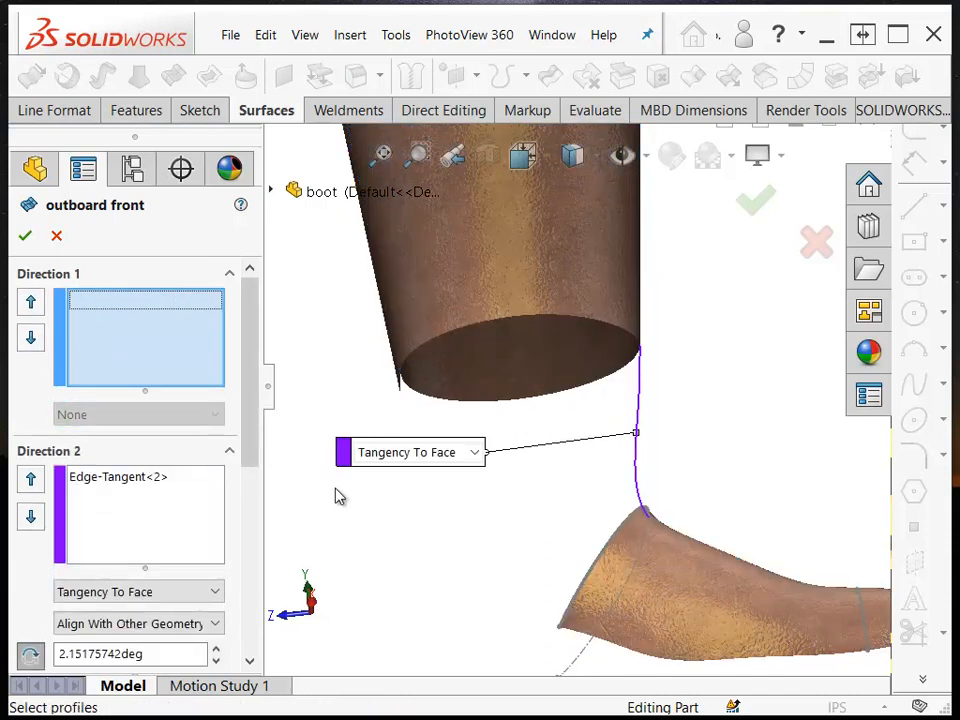
pyautogui.click(614, 330)
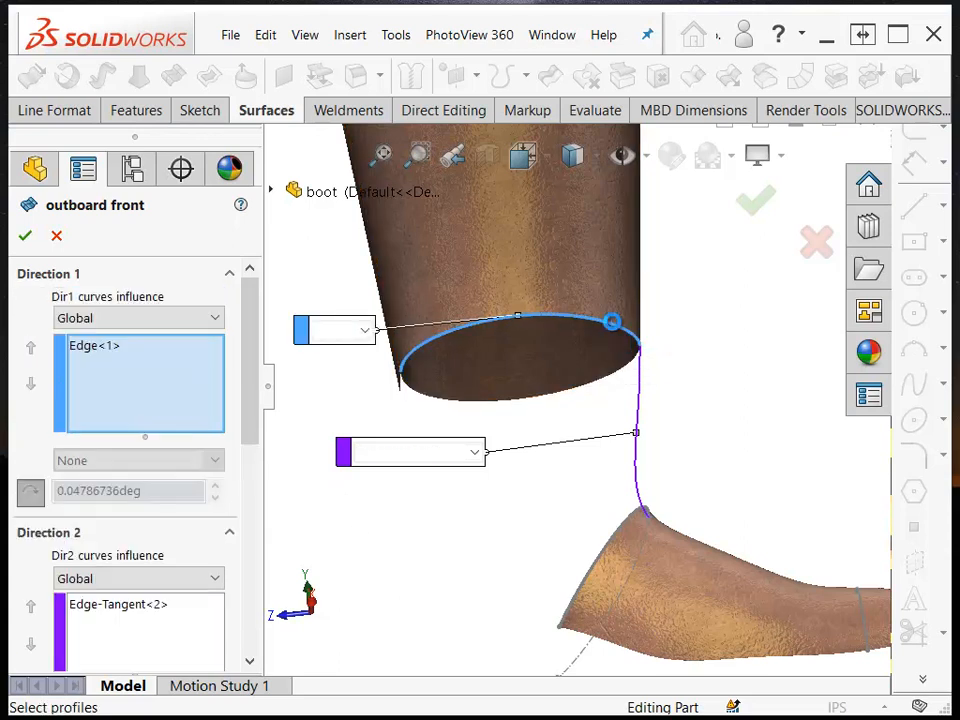
pyautogui.click(627, 525)
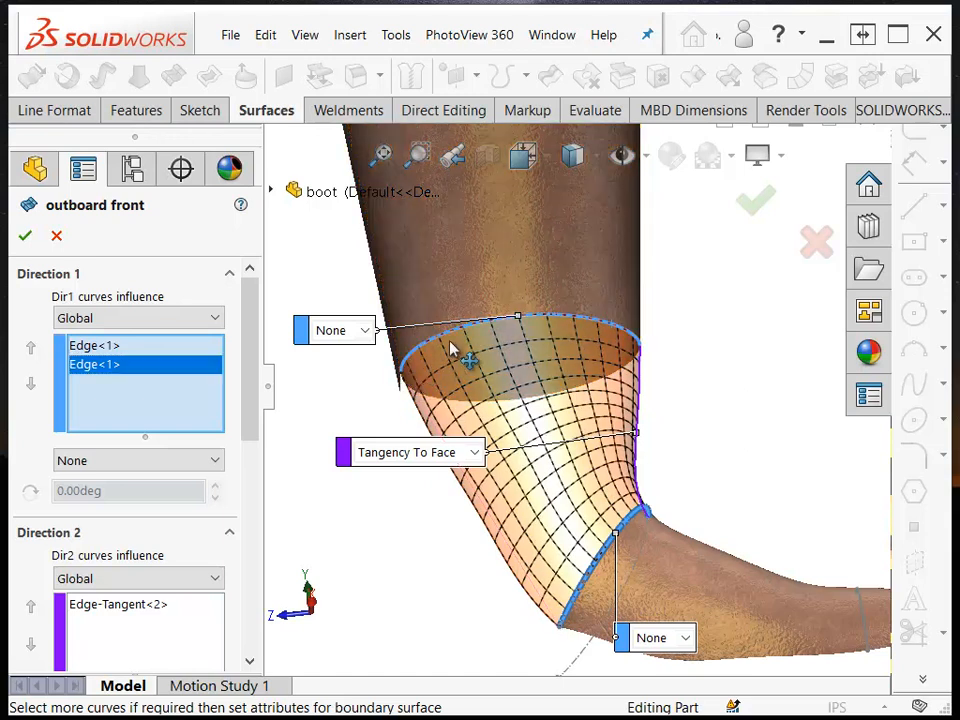
# Shorten the boundary surface's free side to the boot top edge's midpoint and partway up the toe edge, and accept the feature
pyautogui.moveTo(525, 333); pyautogui.dragTo(517, 322)
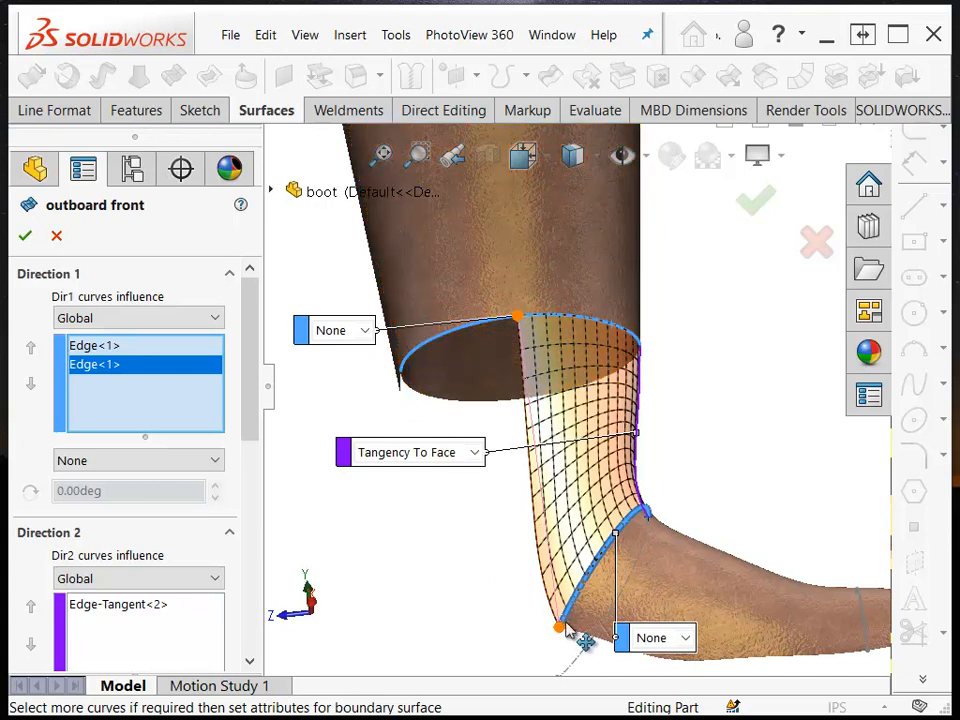
pyautogui.moveTo(557, 628); pyautogui.dragTo(603, 545)
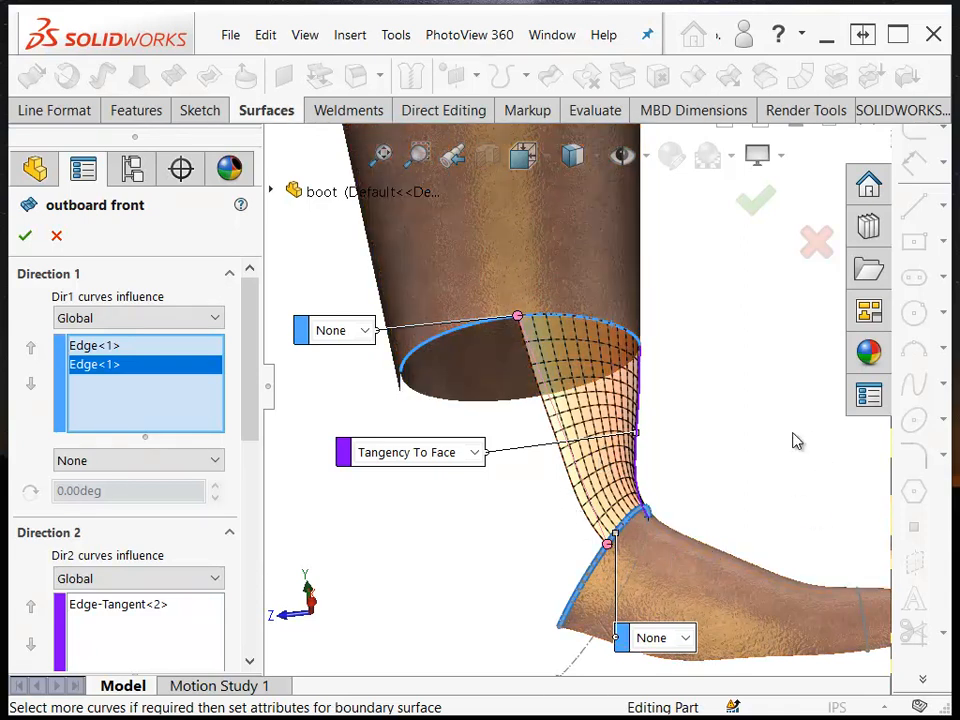
pyautogui.moveTo(793, 434); pyautogui.dragTo(508, 466, button='middle')
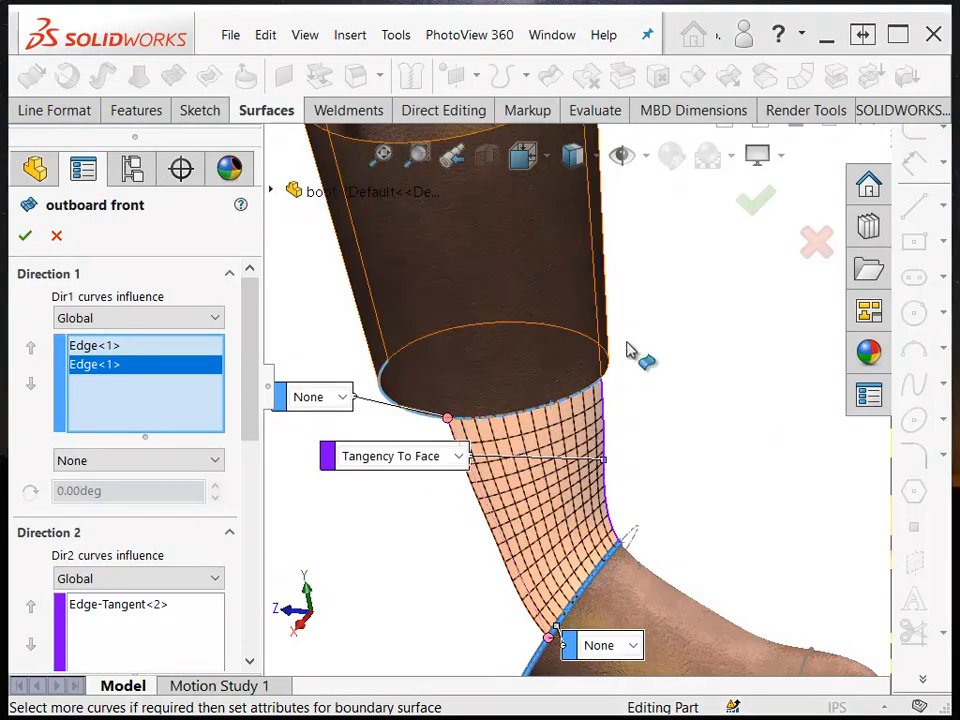
pyautogui.click(755, 210)
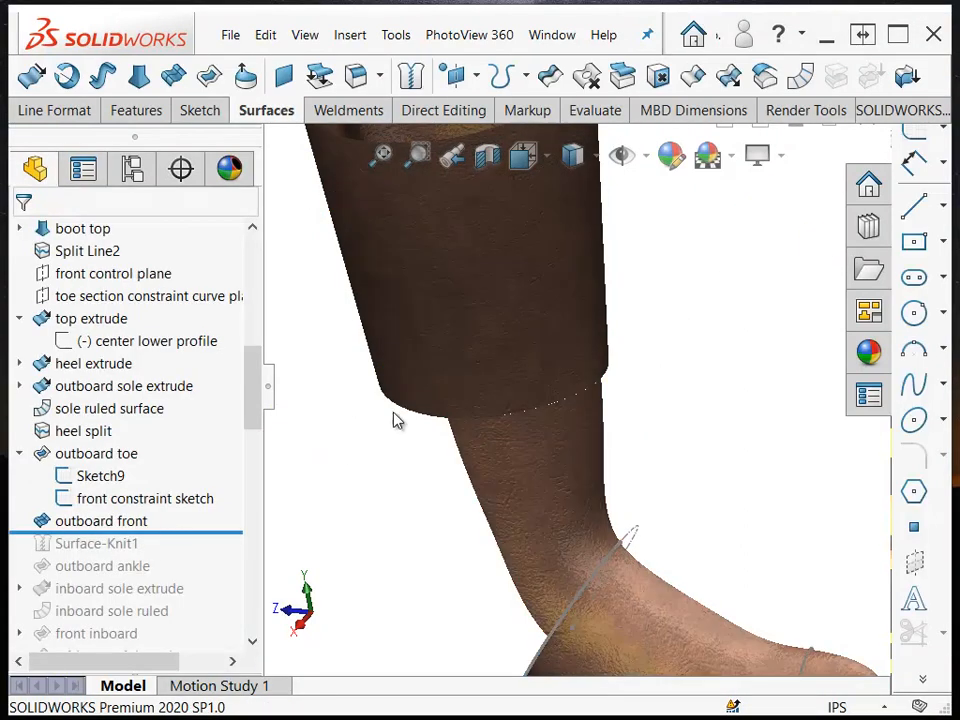
# Roll forward to include Surface-Knit1 and highlight the boot top, outboard front and outboard toe faces it joins
pyautogui.scroll(3, 407, 433)
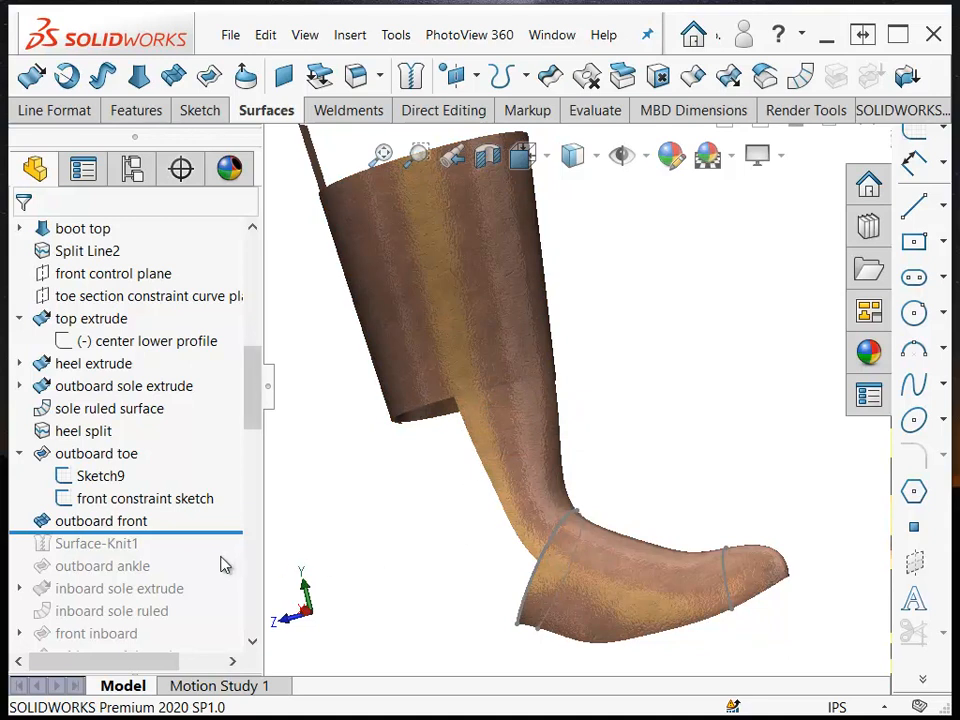
pyautogui.moveTo(210, 533); pyautogui.dragTo(100, 550)
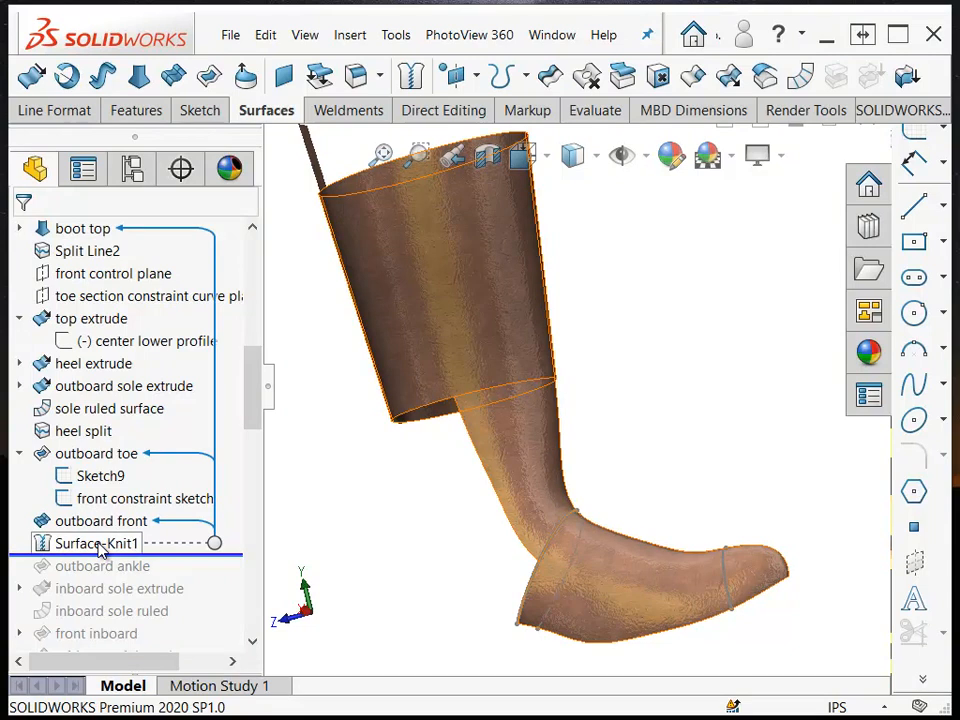
pyautogui.click(100, 546)
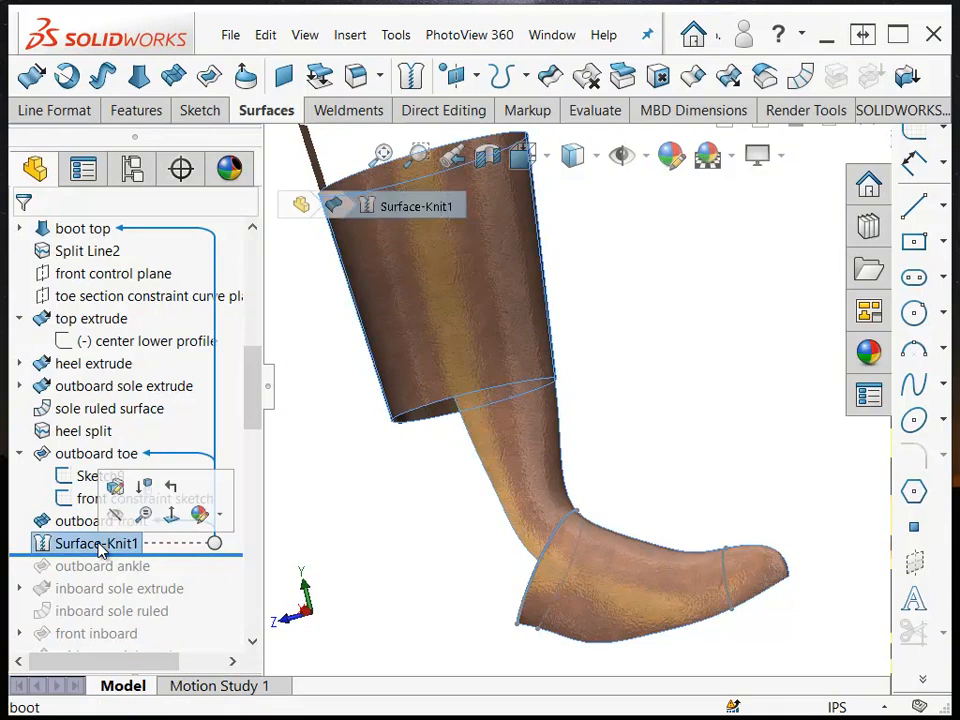
pyautogui.click(446, 304)
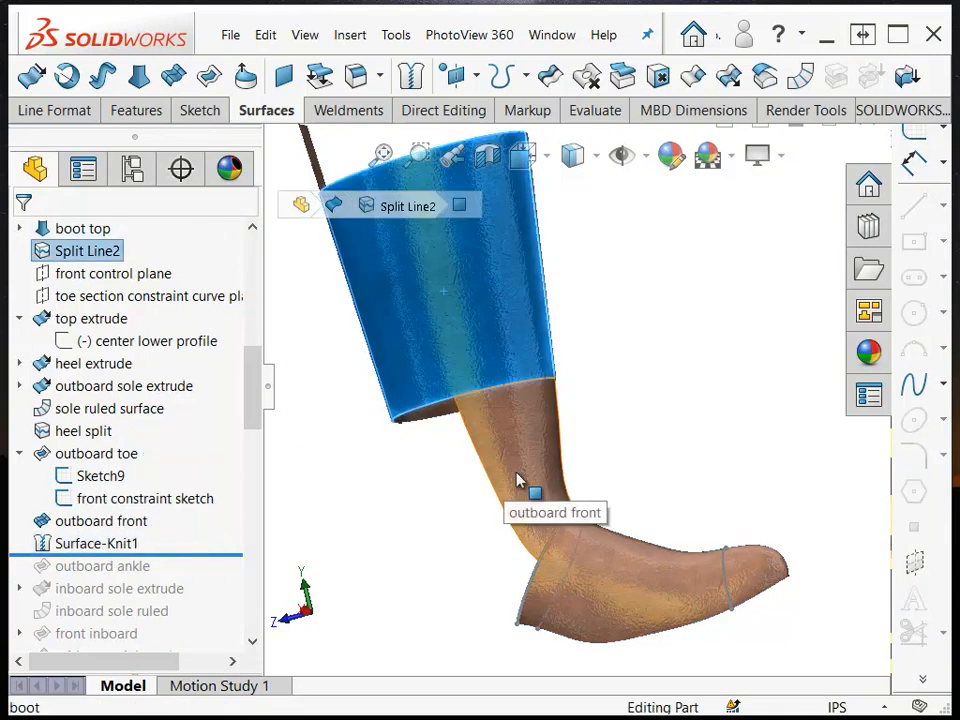
pyautogui.keyDown('ctrl'); pyautogui.click(519, 484); pyautogui.keyUp('ctrl')
pyautogui.keyDown('ctrl'); pyautogui.click(585, 598); pyautogui.keyUp('ctrl')
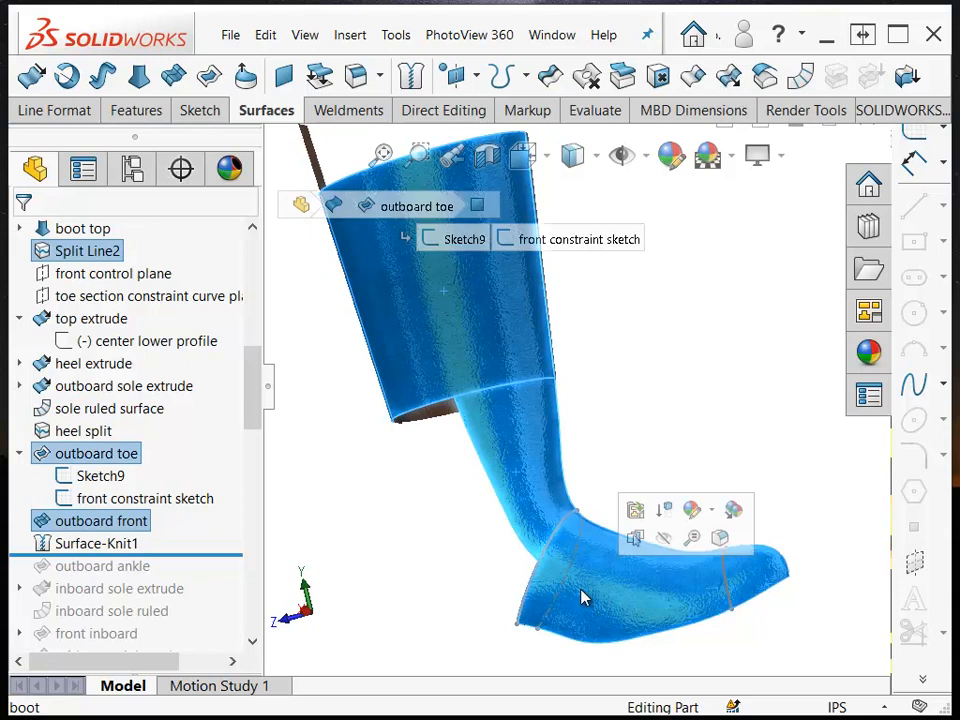
pyautogui.click(410, 571)
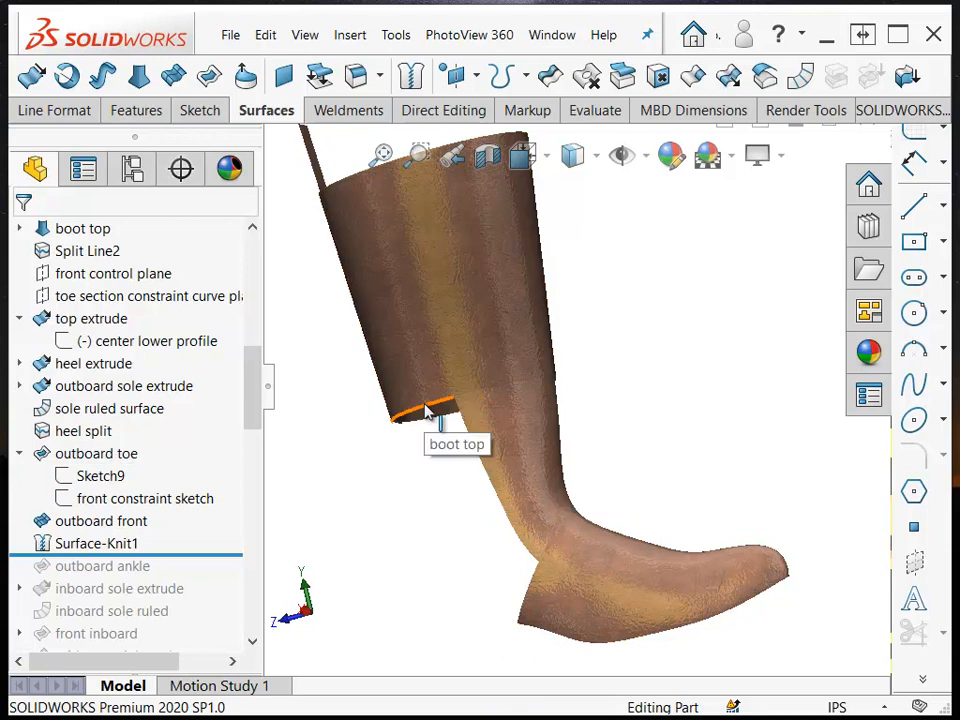
# Highlight the open boot top and outboard toe edges around the ankle gap, and roll forward to include the outboard ankle surface
pyautogui.click(425, 413)
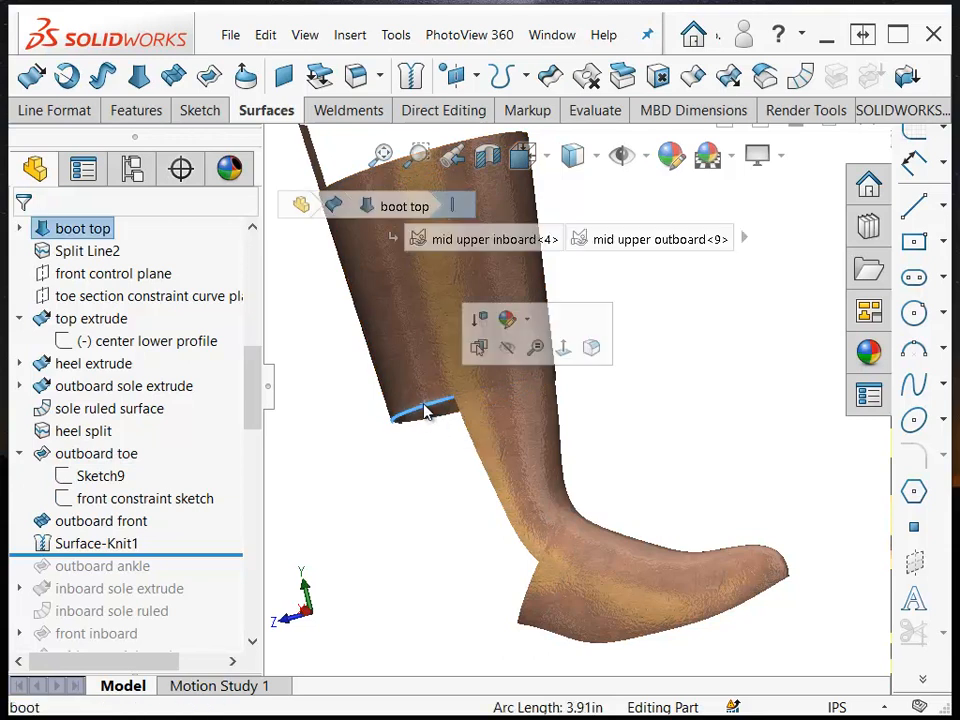
pyautogui.keyDown('ctrl'); pyautogui.click(535, 585); pyautogui.keyUp('ctrl')
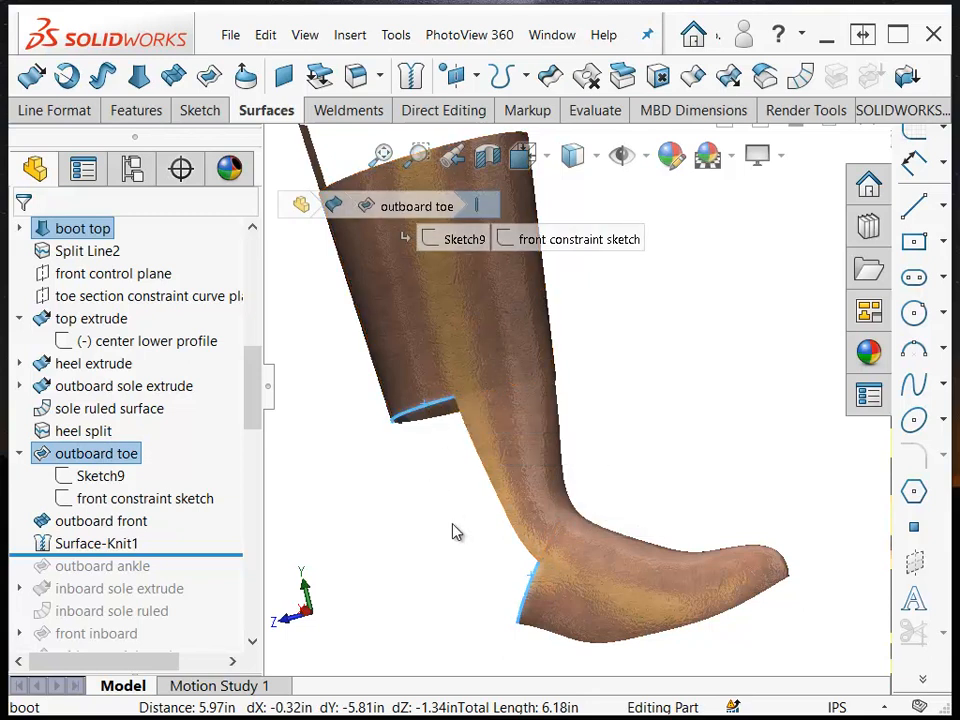
pyautogui.click(465, 565)
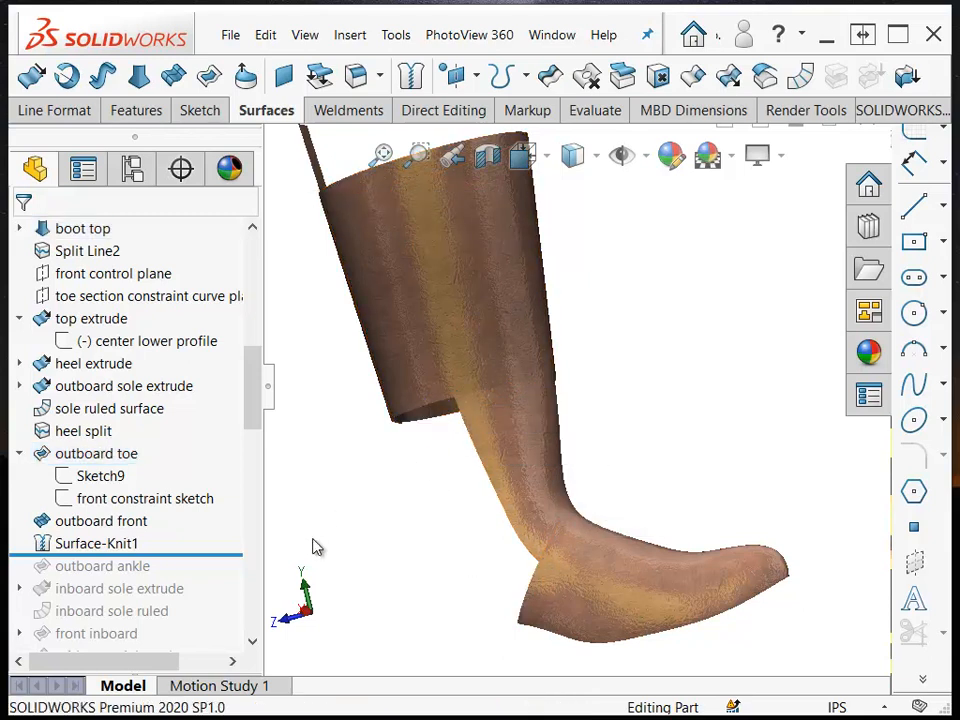
pyautogui.moveTo(193, 551); pyautogui.dragTo(185, 578)
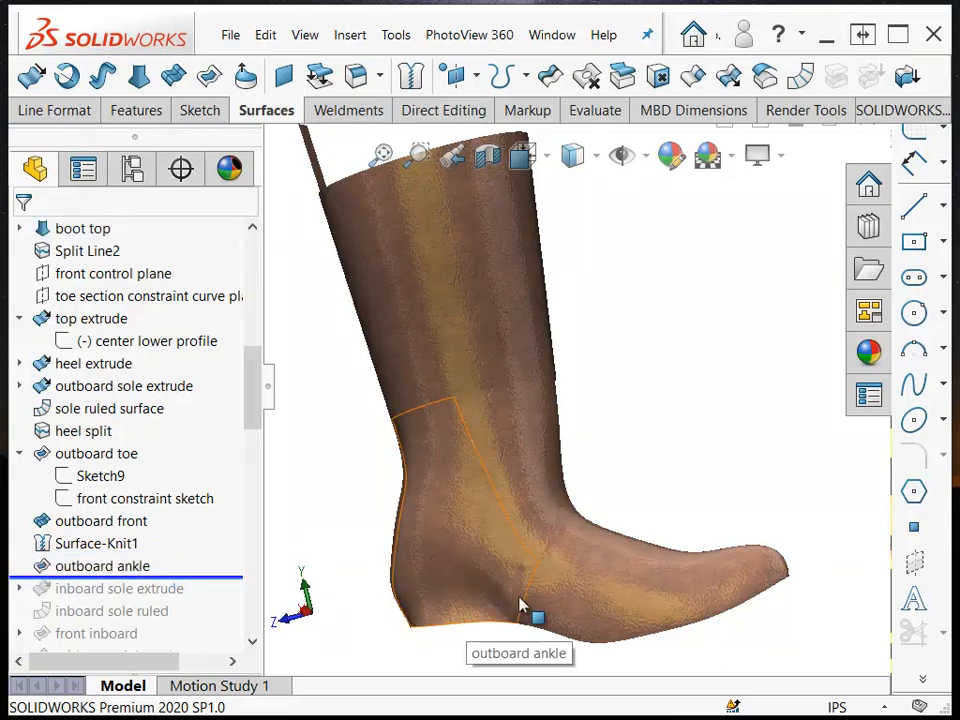
# Open the outboard ankle fill surface, examine the continuity setting of each patch boundary edge, and leave it without changes
pyautogui.click(90, 567)
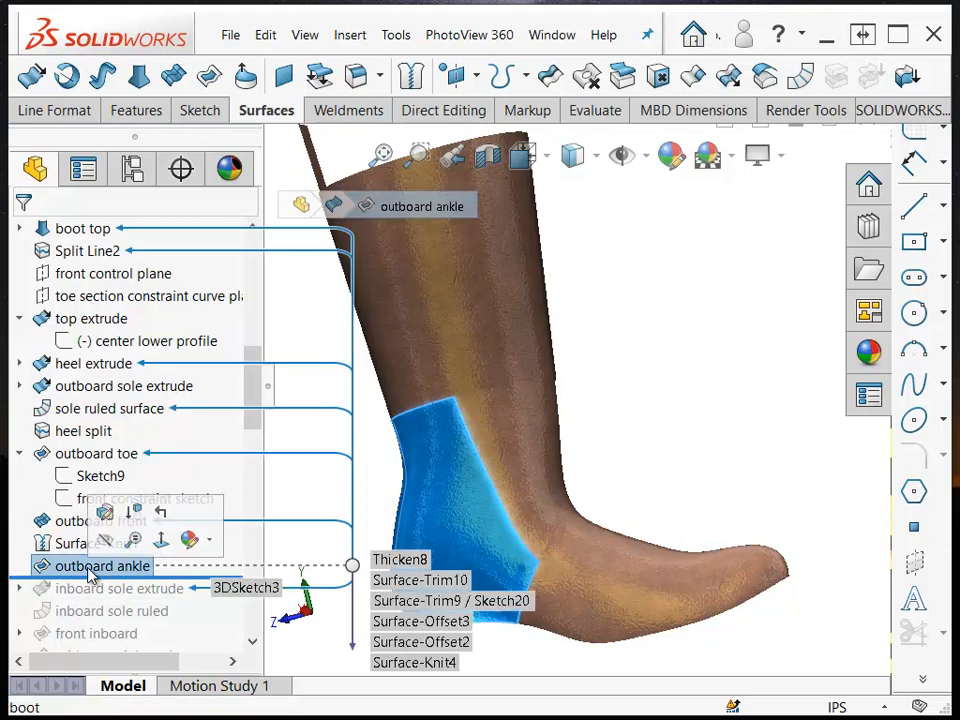
pyautogui.click(107, 514)
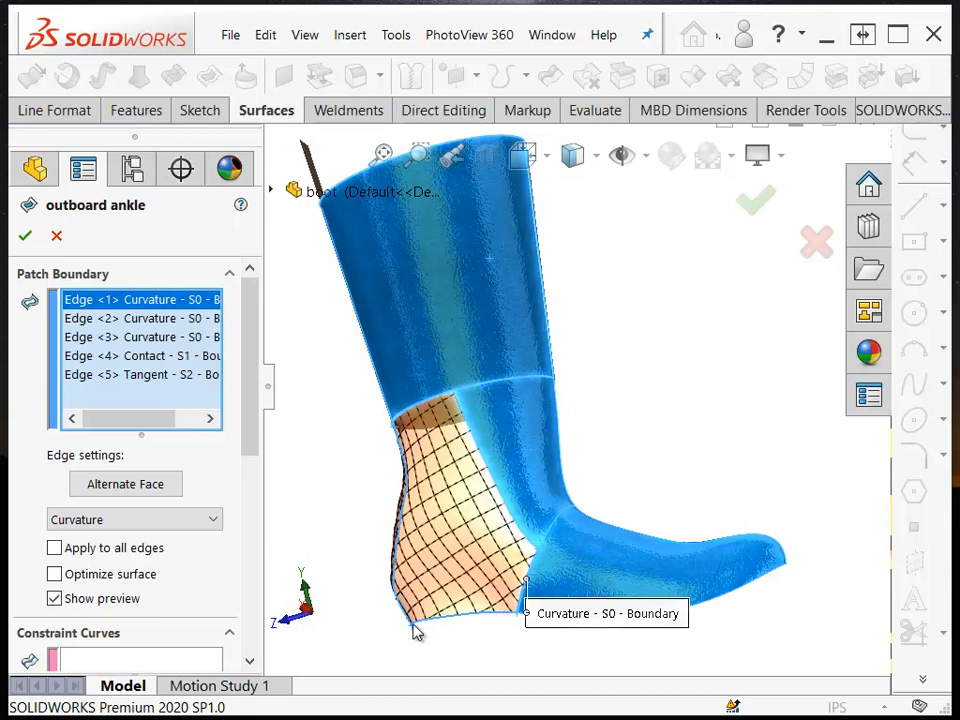
pyautogui.moveTo(495, 615)
pyautogui.mouseDown(button='middle')
pyautogui.moveTo(435, 613)
pyautogui.moveTo(455, 625)
pyautogui.mouseUp(button='middle')
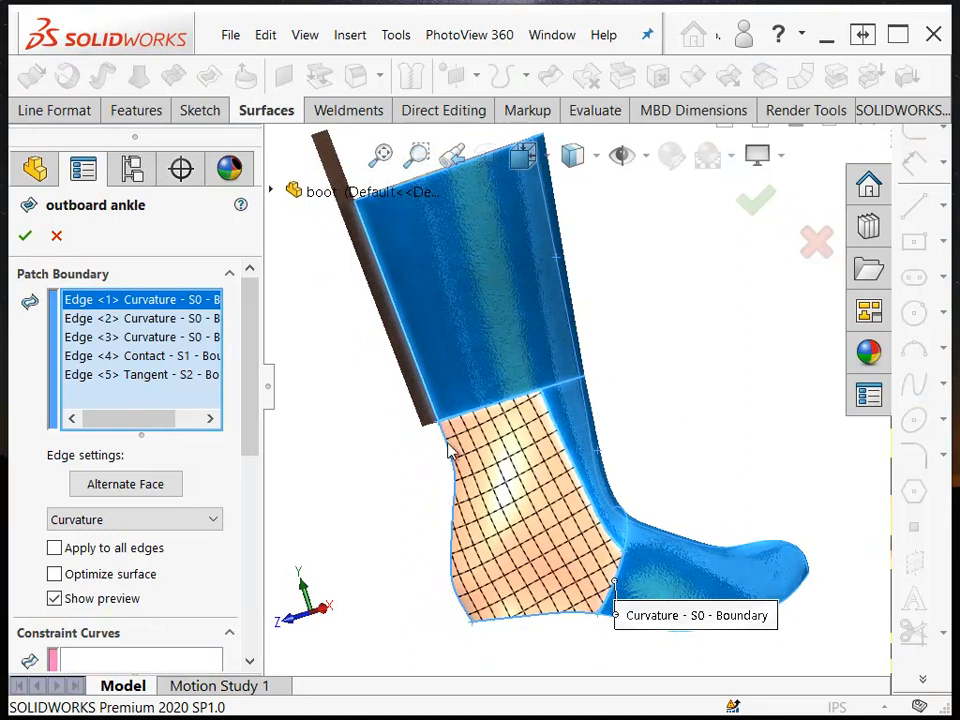
pyautogui.moveTo(463, 636); pyautogui.dragTo(470, 632, button='middle')
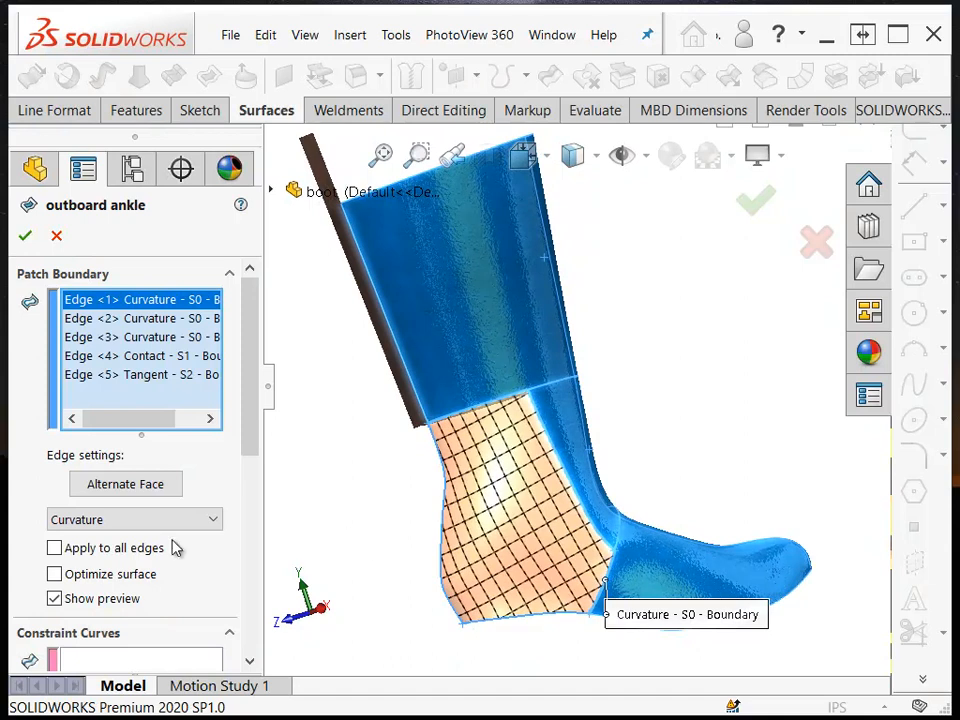
pyautogui.click(55, 578)
pyautogui.click(138, 358)
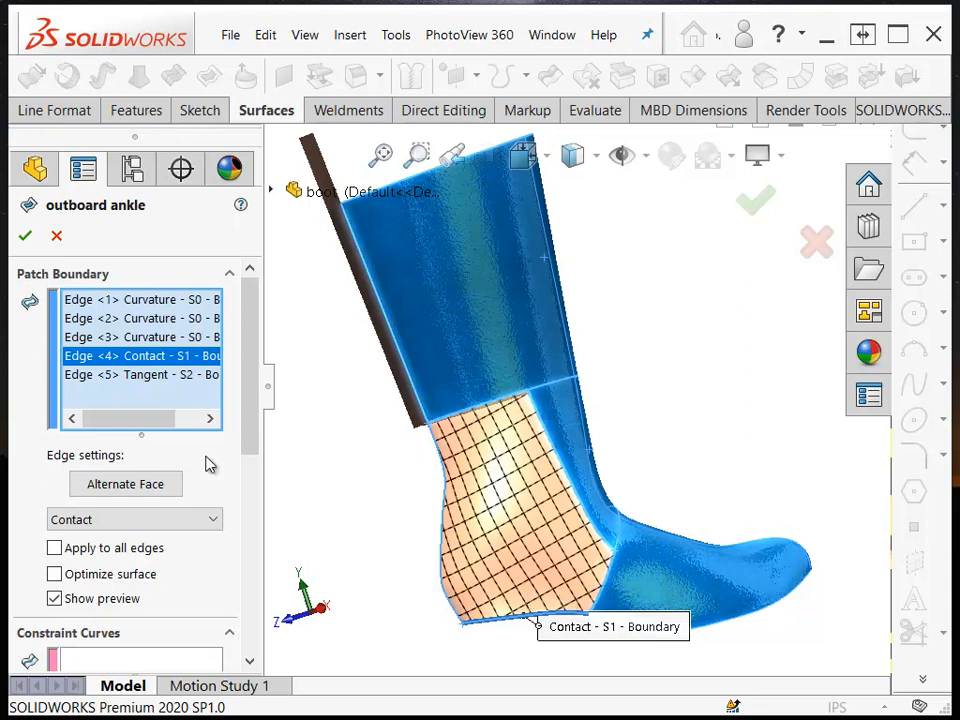
pyautogui.click(140, 378)
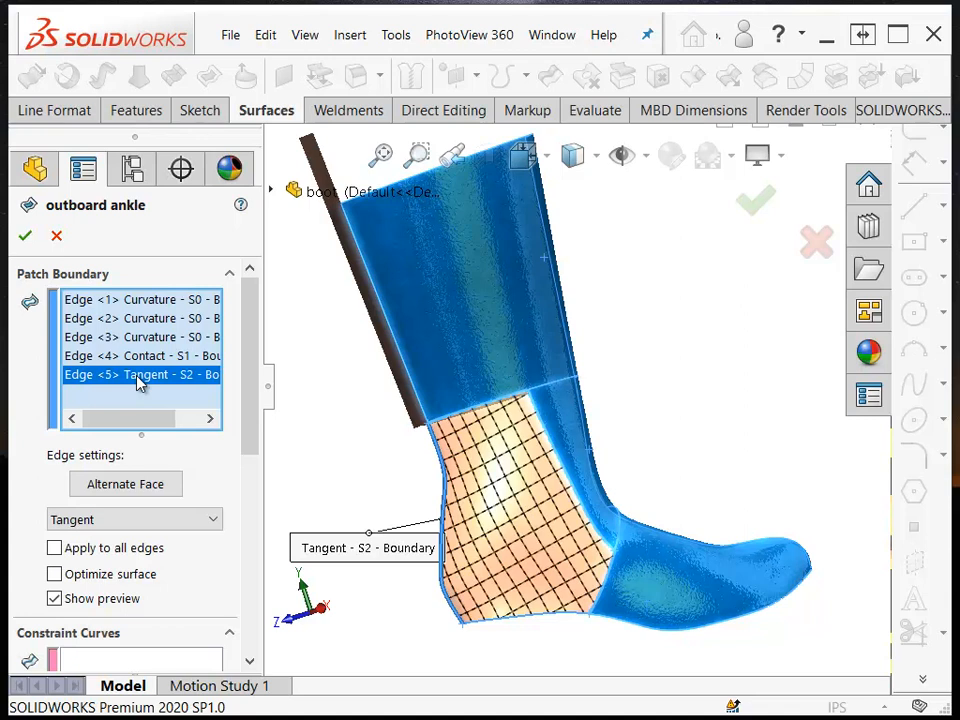
pyautogui.press('Escape')
# Roll forward to include the inboard sole extrude and view it from the boot's open inboard side
pyautogui.moveTo(170, 574); pyautogui.dragTo(232, 590)
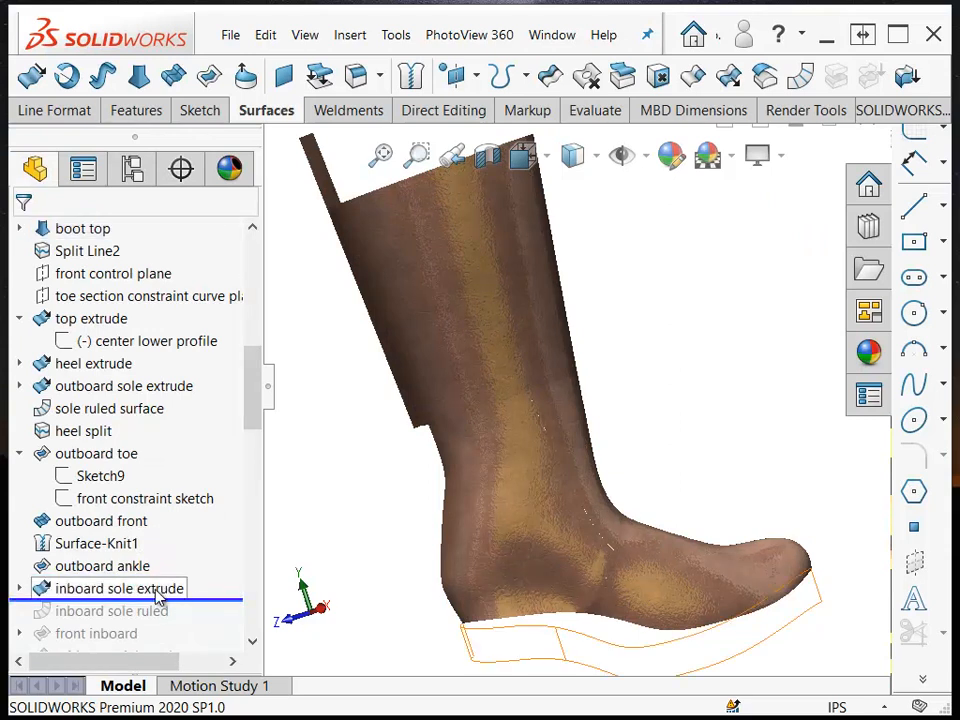
pyautogui.click(157, 597)
pyautogui.moveTo(484, 424); pyautogui.dragTo(274, 549, button='middle')
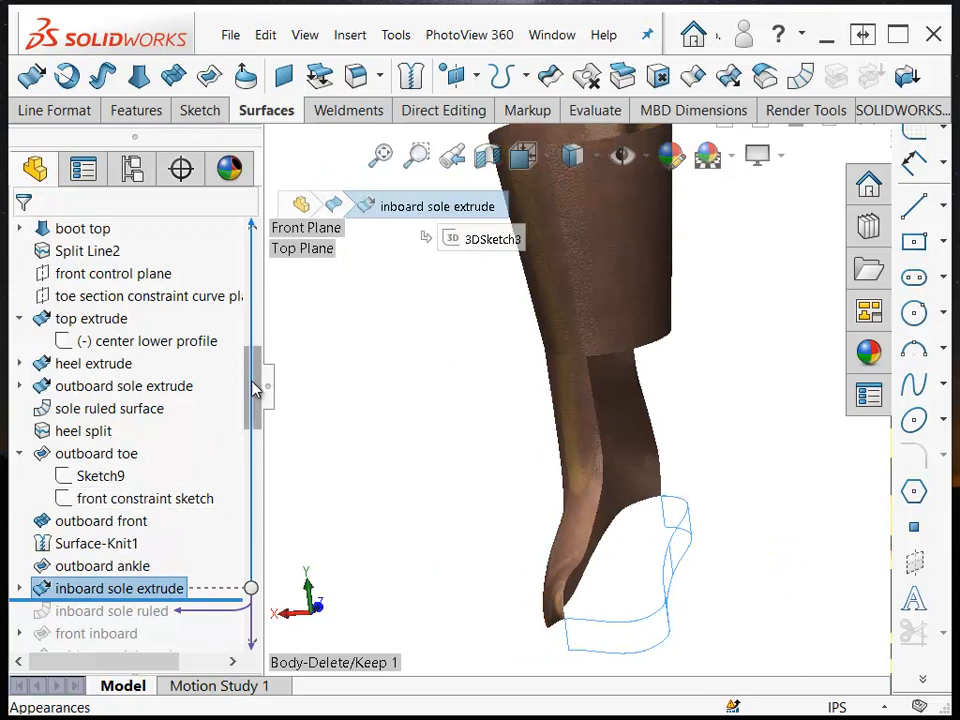
# Roll forward through the inboard sole ruled, front inboard and mid upper inboard outer surfaces until the inboard heel gap is filled
pyautogui.scroll(-4, 200, 302)
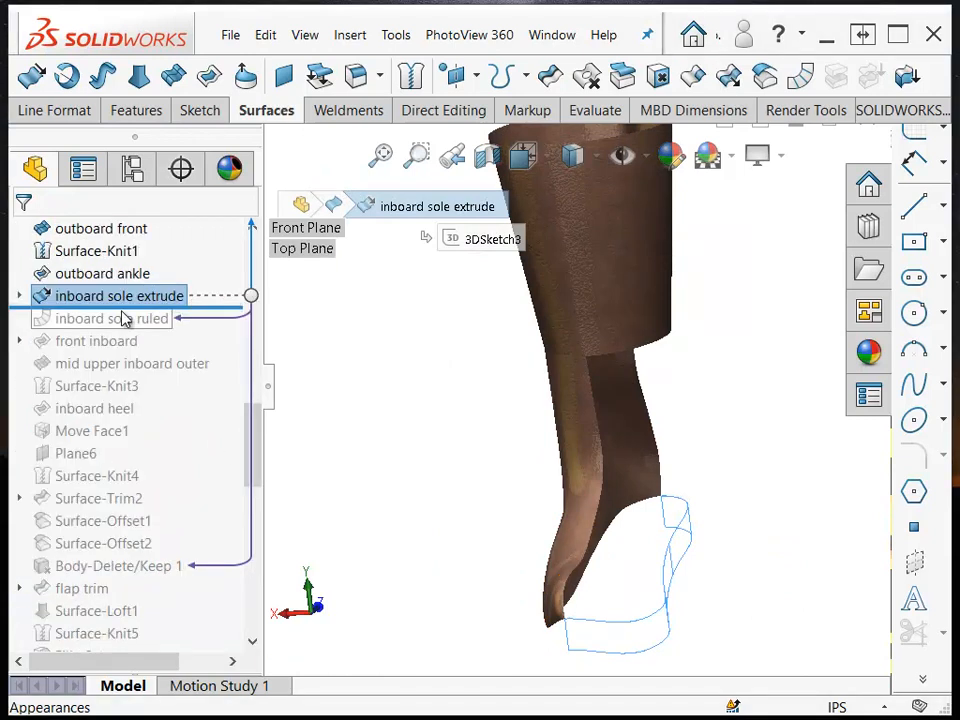
pyautogui.moveTo(123, 311)
pyautogui.mouseDown()
pyautogui.moveTo(118, 321)
pyautogui.moveTo(101, 319)
pyautogui.moveTo(128, 343)
pyautogui.moveTo(58, 354)
pyautogui.mouseUp()
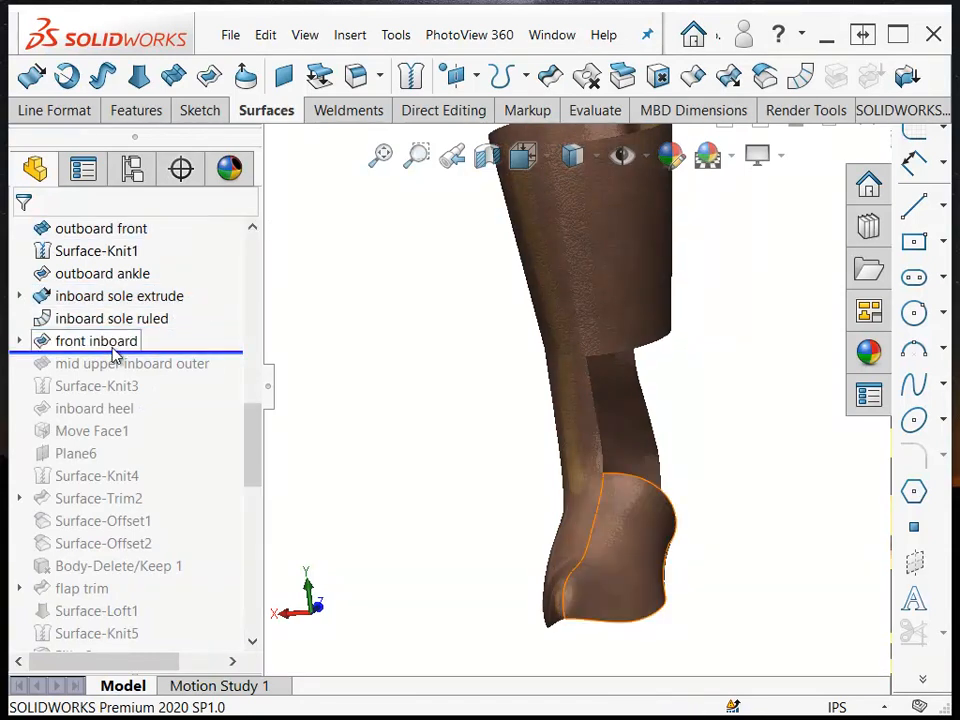
pyautogui.moveTo(170, 352)
pyautogui.mouseDown()
pyautogui.moveTo(176, 371)
pyautogui.moveTo(155, 382)
pyautogui.moveTo(182, 386)
pyautogui.mouseUp()
pyautogui.moveTo(300, 430); pyautogui.dragTo(418, 456, button='middle')
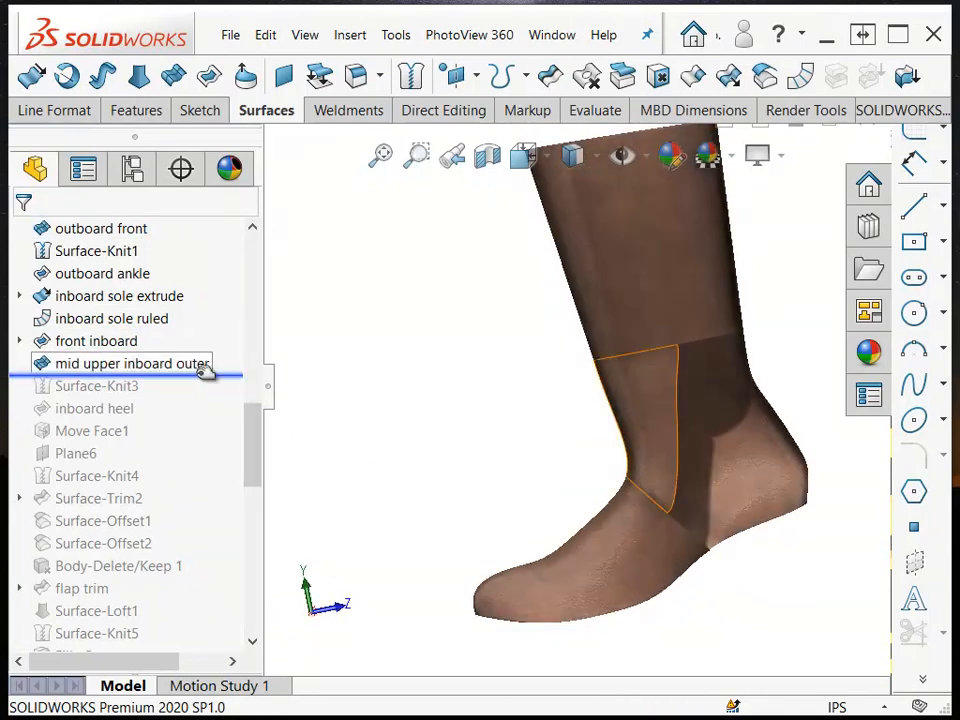
pyautogui.moveTo(206, 368); pyautogui.dragTo(262, 262)
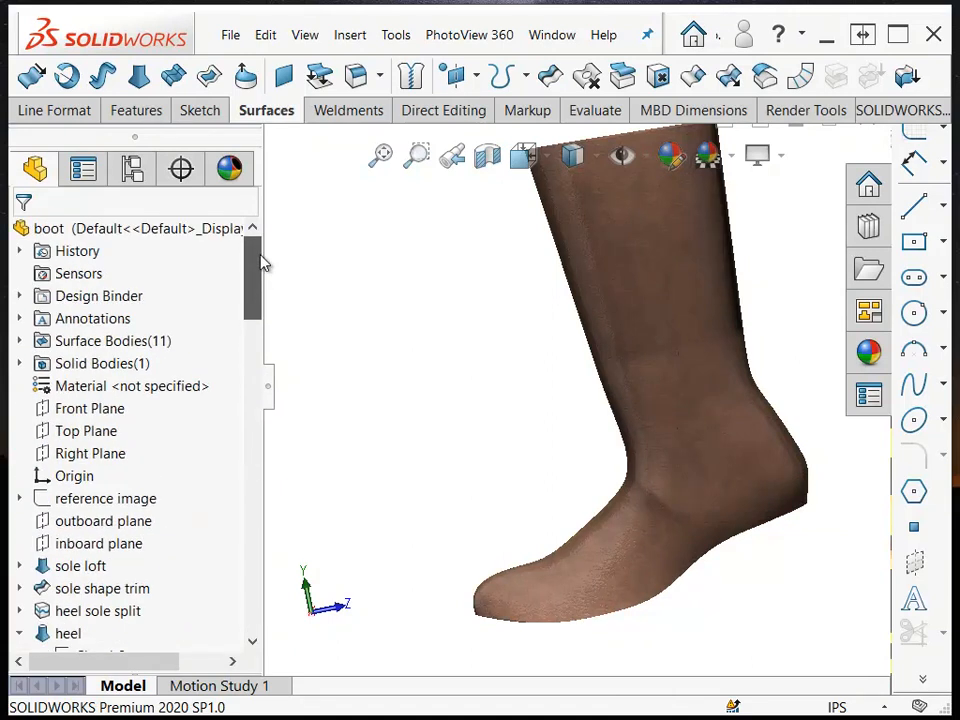
# Show the hidden solid body that forms the sole and heel of the boot
pyautogui.click(19, 363)
pyautogui.click(95, 386)
pyautogui.click(112, 352)
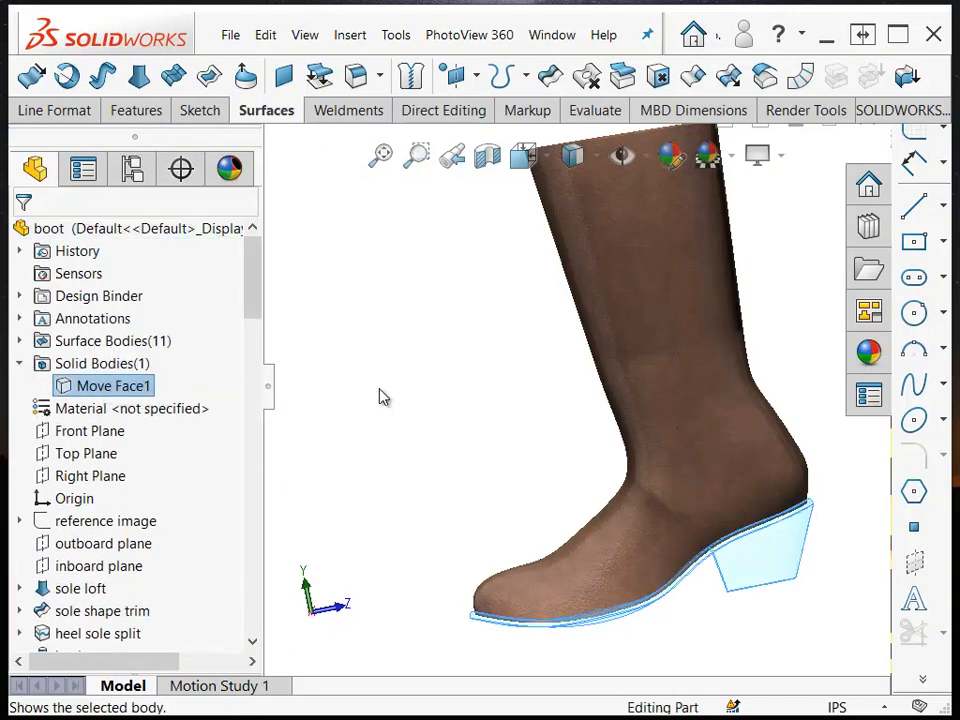
pyautogui.click(429, 435)
# Roll the history back before Move Face1 and forward past it to compare the sole edge around the toe
pyautogui.scroll(-5, 676, 627)
pyautogui.moveTo(675, 628); pyautogui.dragTo(360, 525, button='middle')
pyautogui.moveTo(253, 301); pyautogui.dragTo(255, 465)
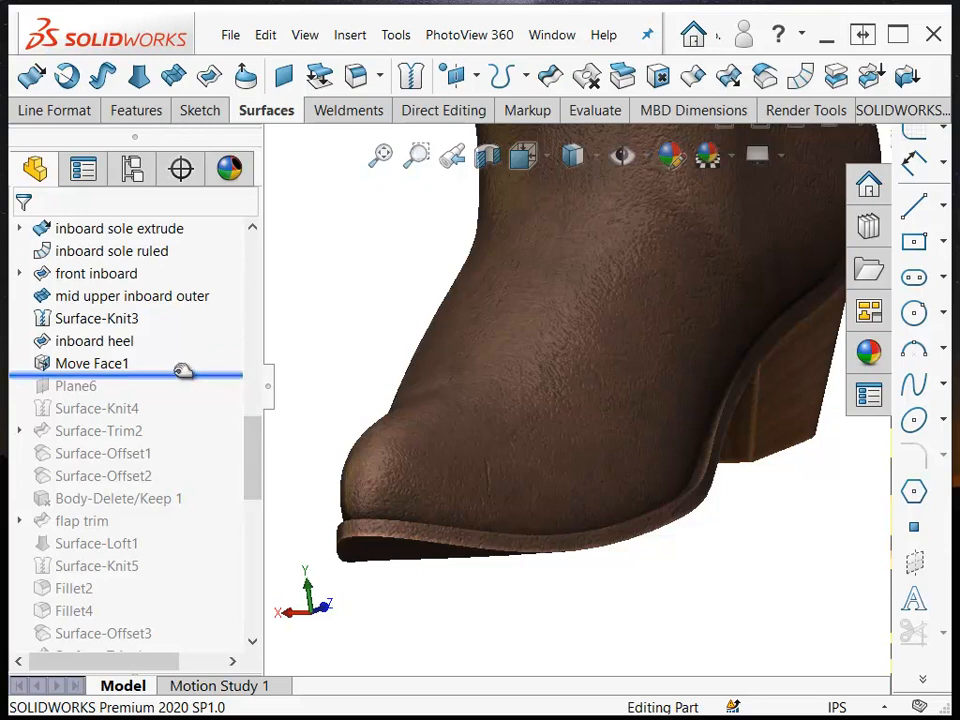
pyautogui.moveTo(185, 373); pyautogui.dragTo(180, 355)
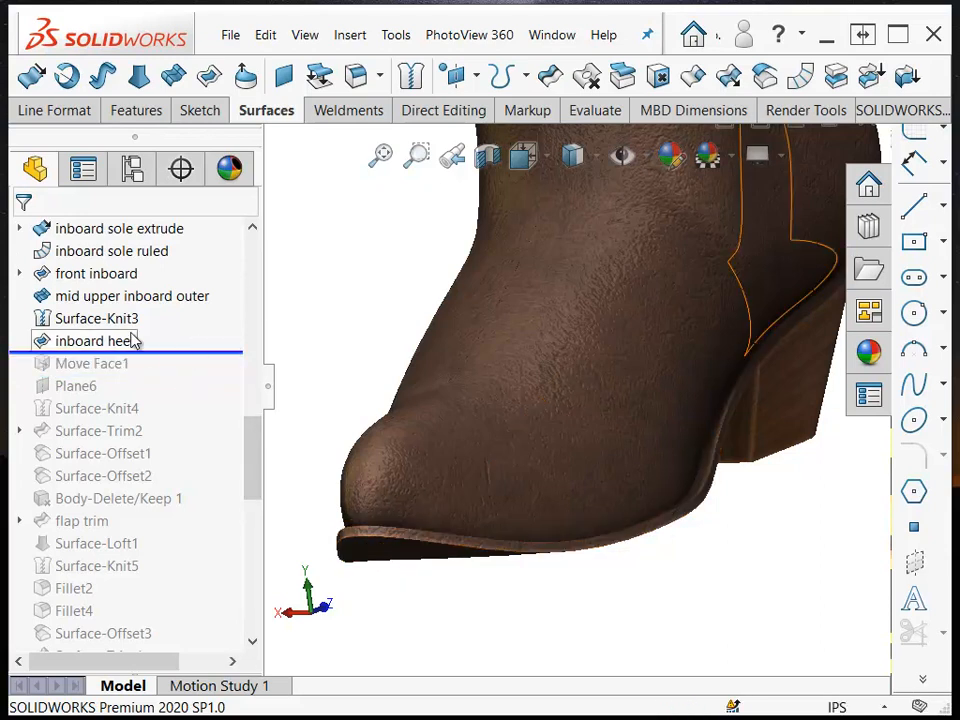
pyautogui.moveTo(156, 353); pyautogui.dragTo(149, 364)
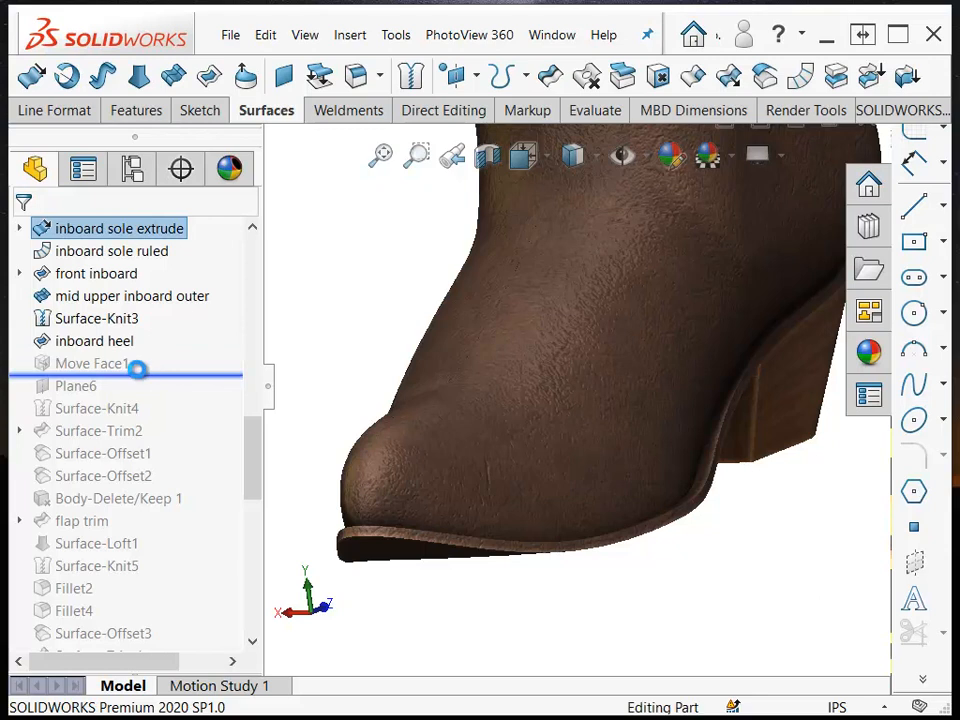
# Open Move Face1, examine the offset of the sole's top face near the toe, and leave its settings unchanged
pyautogui.click(90, 365)
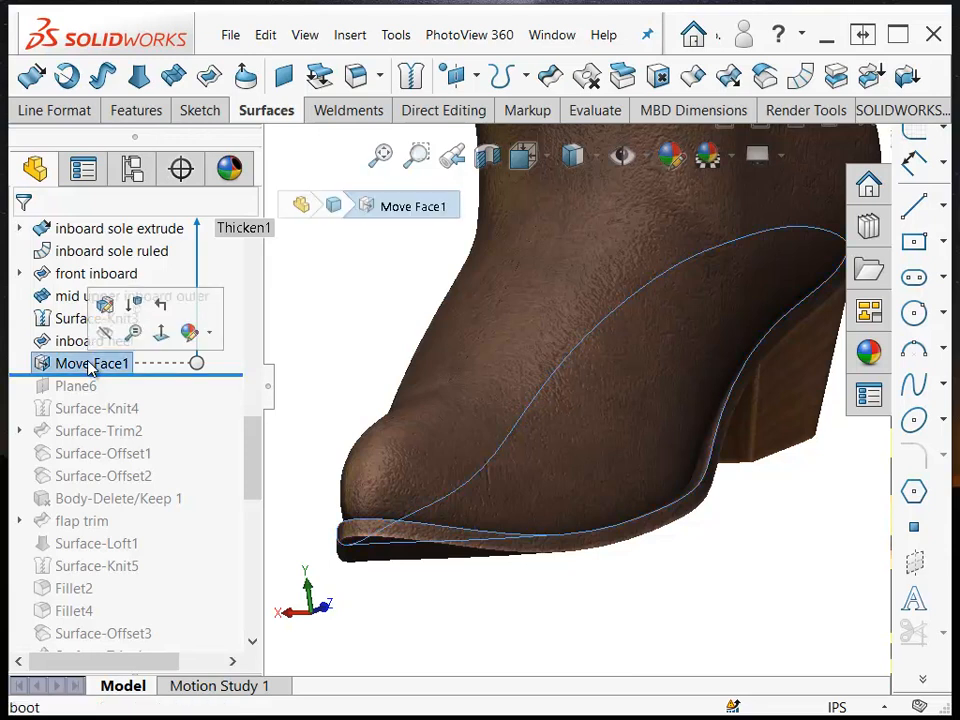
pyautogui.click(106, 306)
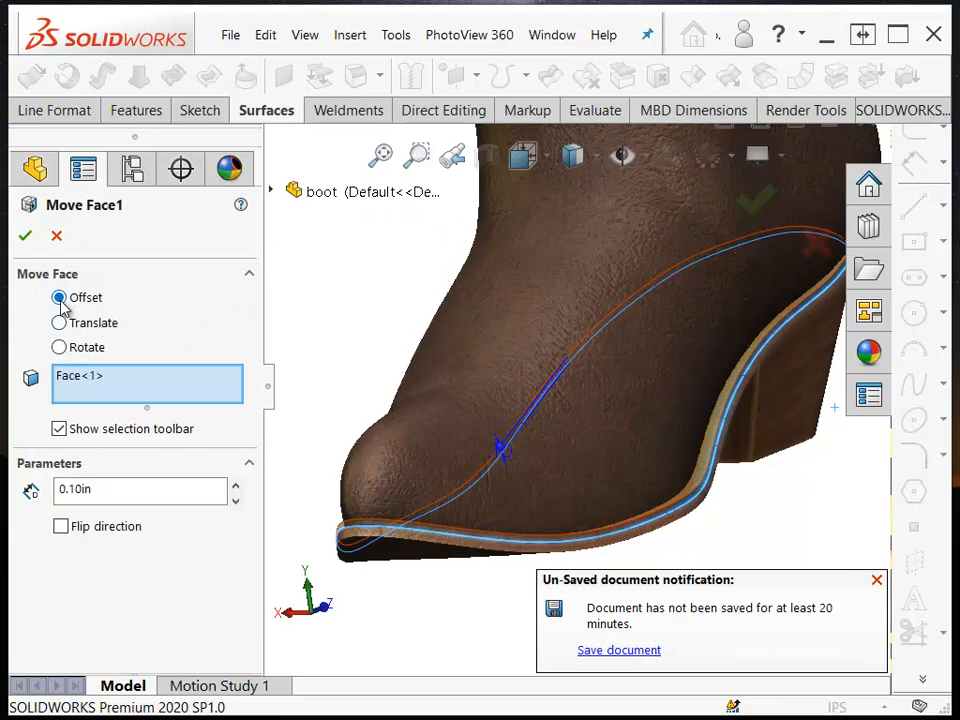
pyautogui.scroll(-6, 405, 535)
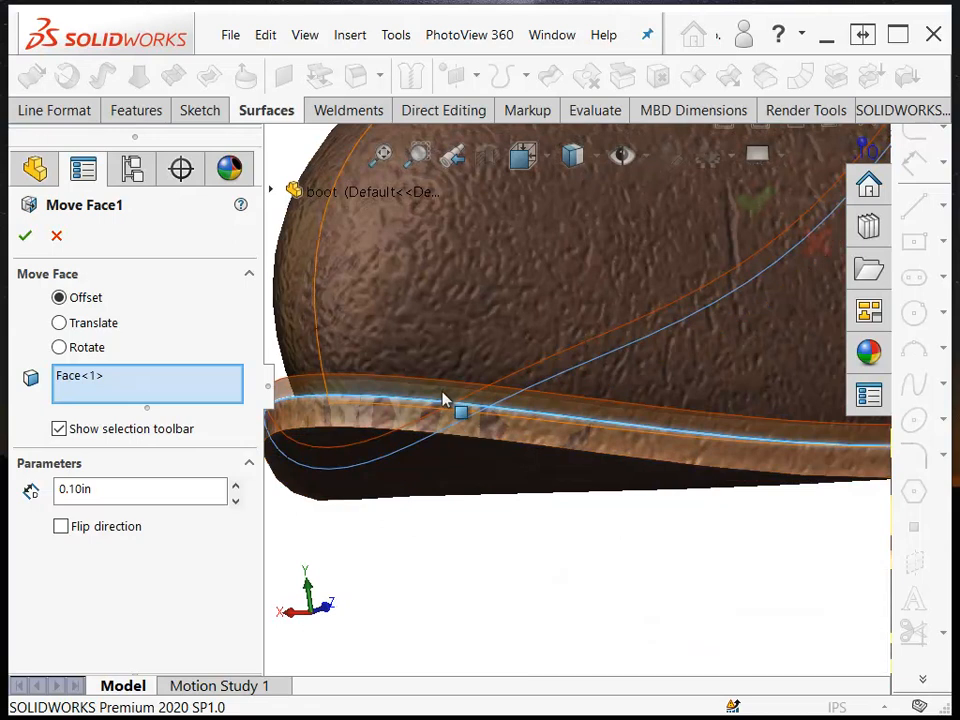
pyautogui.moveTo(421, 406); pyautogui.dragTo(422, 406, button='middle')
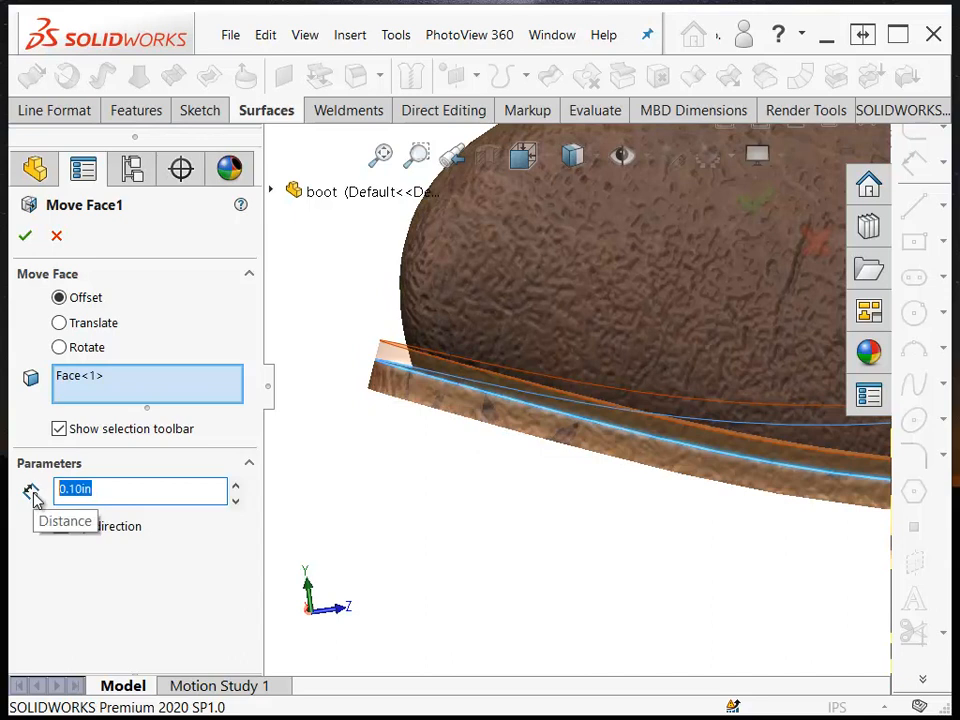
pyautogui.press('Return')
# Roll forward through Plane6, Surface-Knit4 and Surface-Trim2, and highlight the sketch that shapes the boot top
pyautogui.hotkey('ctrl', 'shift', 'z')
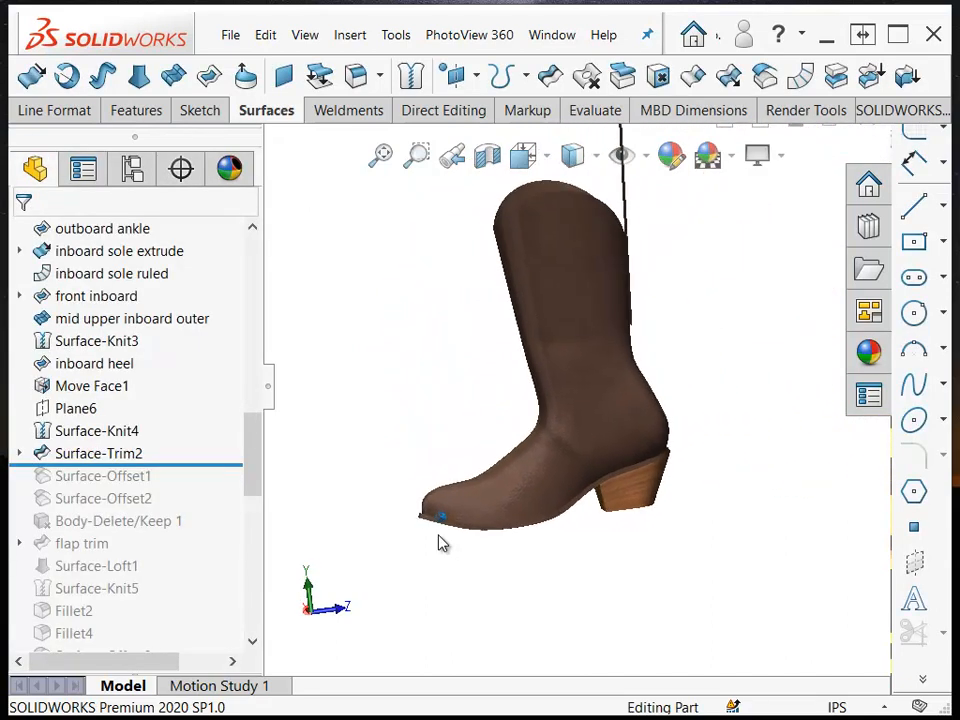
pyautogui.click(20, 455)
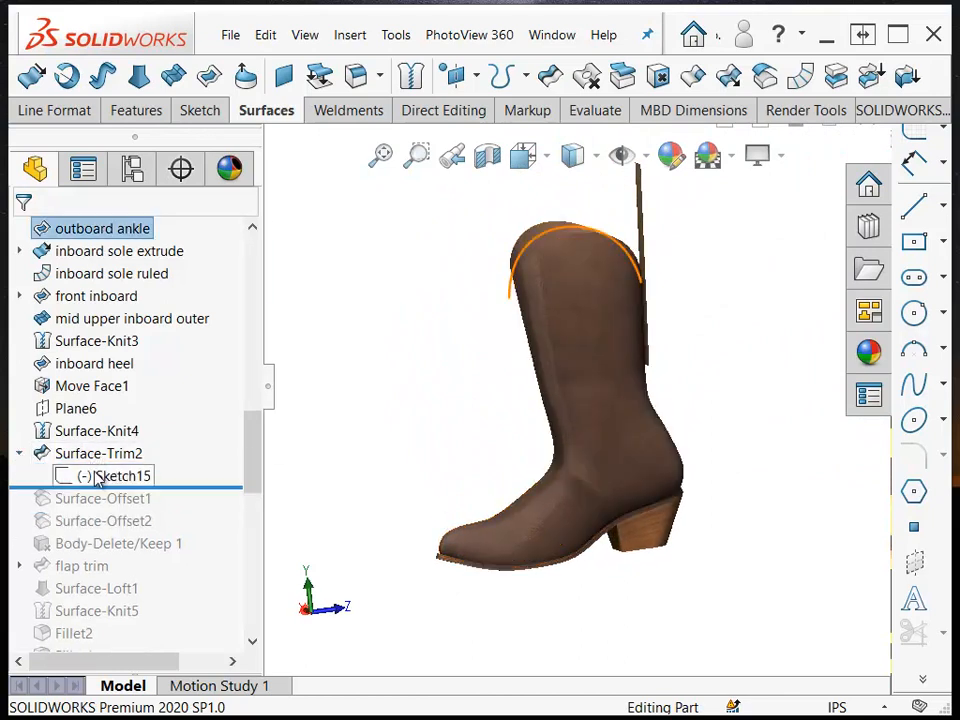
pyautogui.click(97, 478)
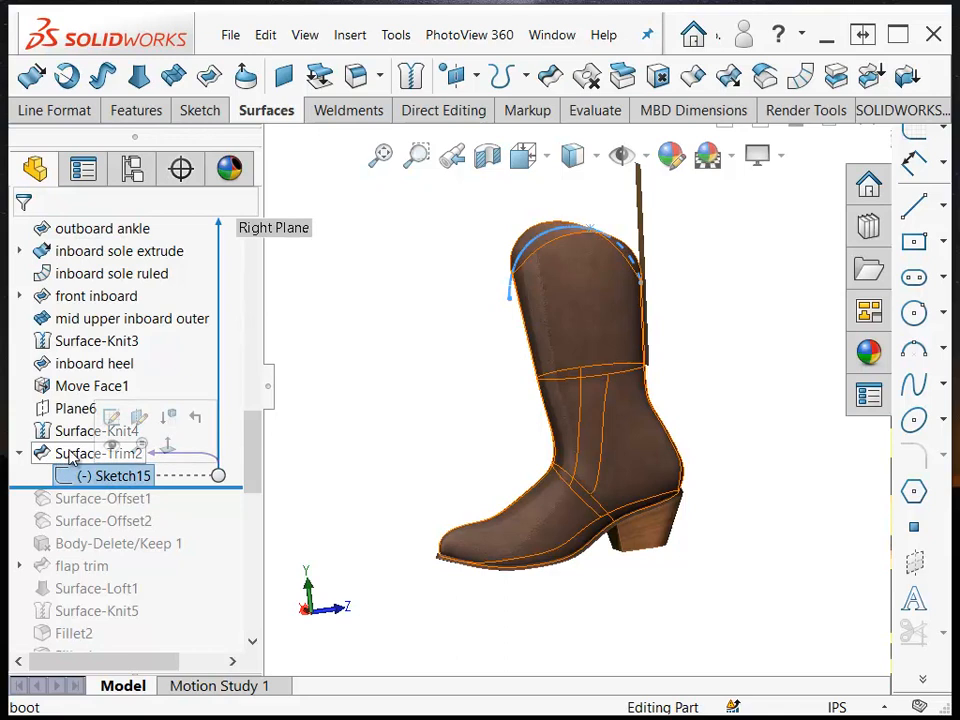
# Rename the Surface-Trim2 feature as top shape trim
pyautogui.click(70, 455)
pyautogui.click(84, 455)
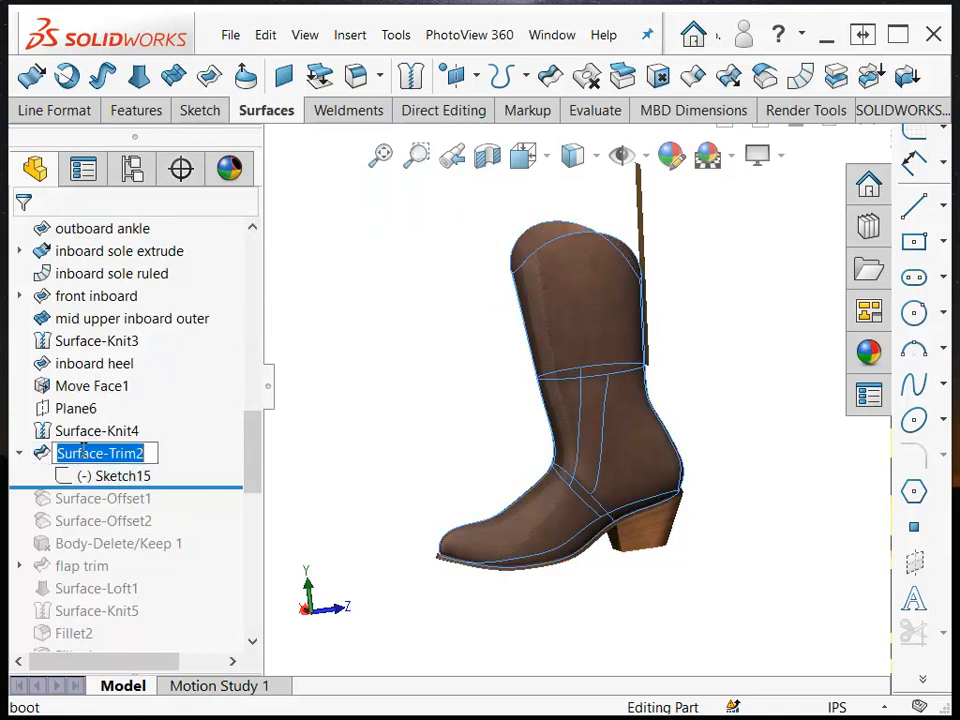
pyautogui.write('top shape trim')
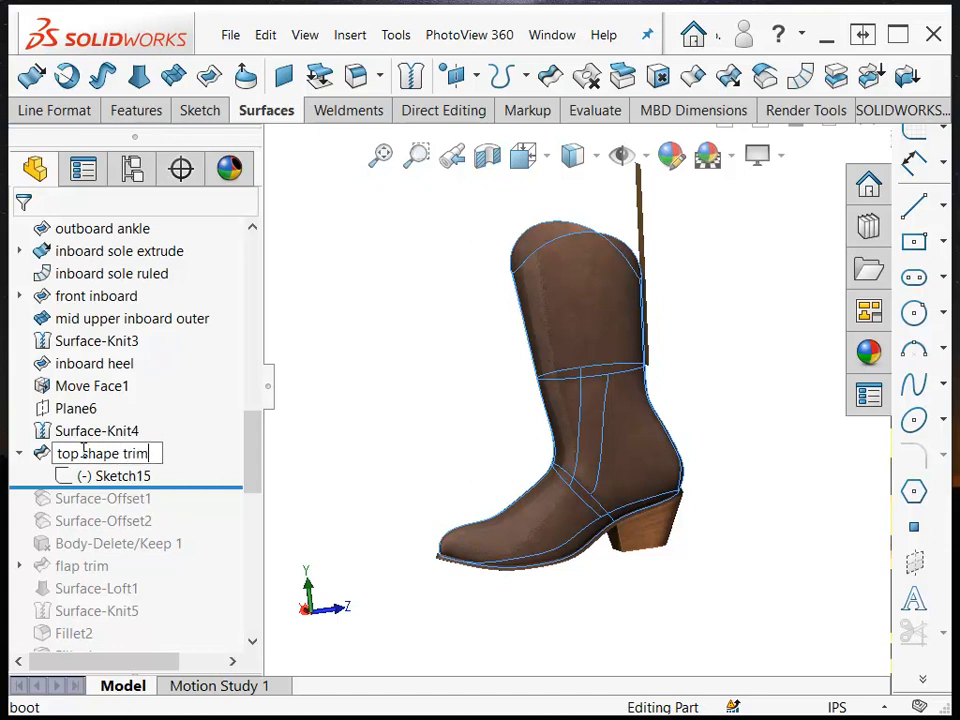
pyautogui.press('Return')
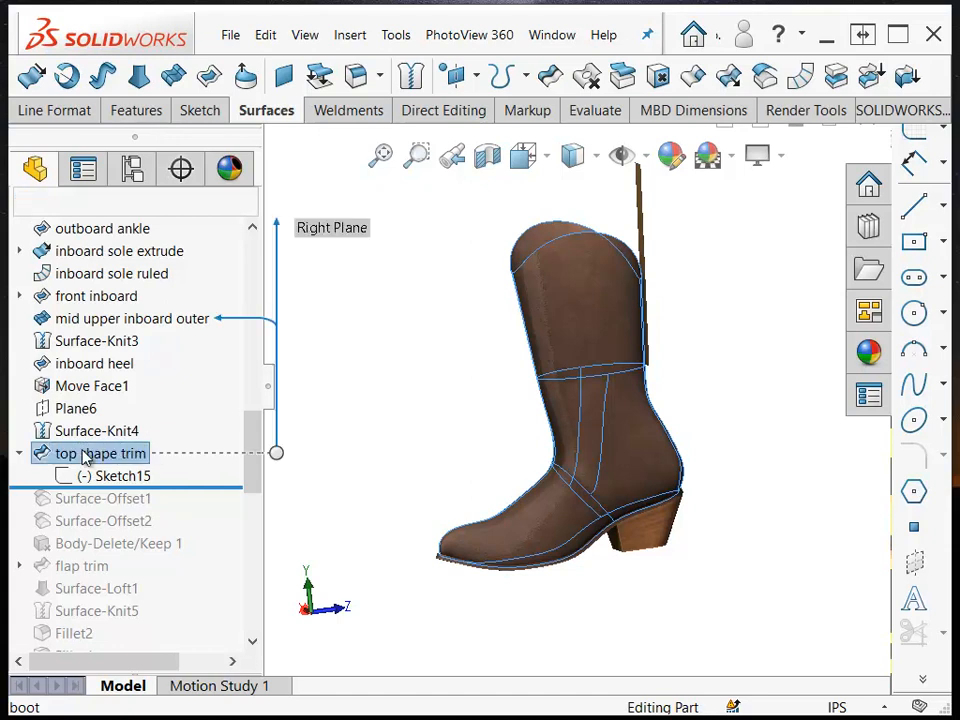
# Roll forward through Surface-Offset1 and Surface-Offset2, examining the offset surface around the upper shaft and the error details of Surface-Offset2
pyautogui.moveTo(133, 488); pyautogui.dragTo(127, 507)
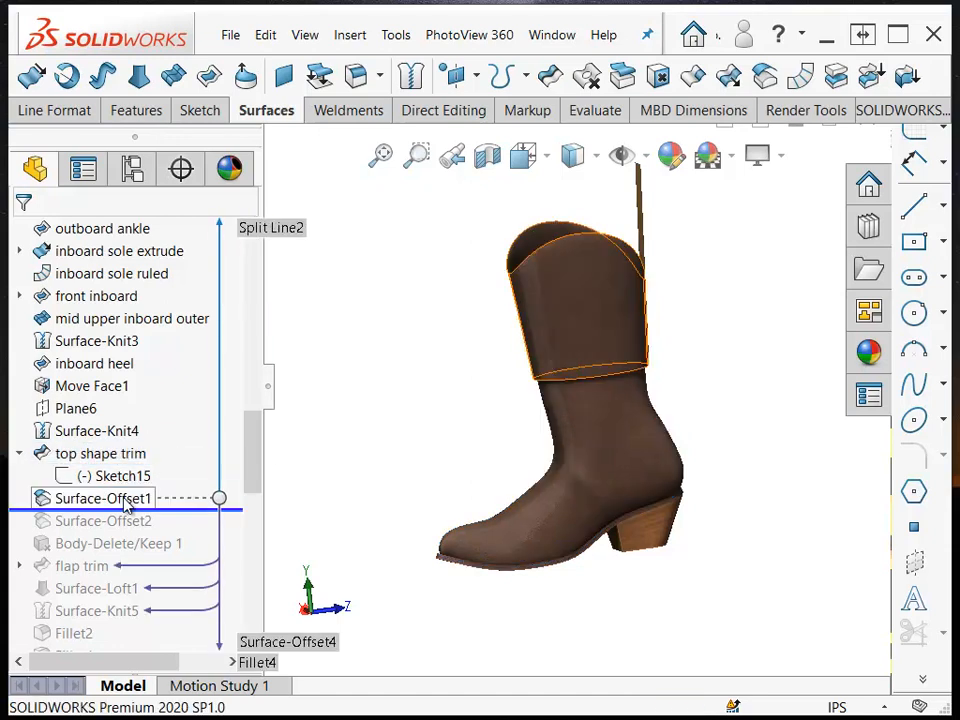
pyautogui.click(126, 503)
pyautogui.scroll(-4, 632, 285)
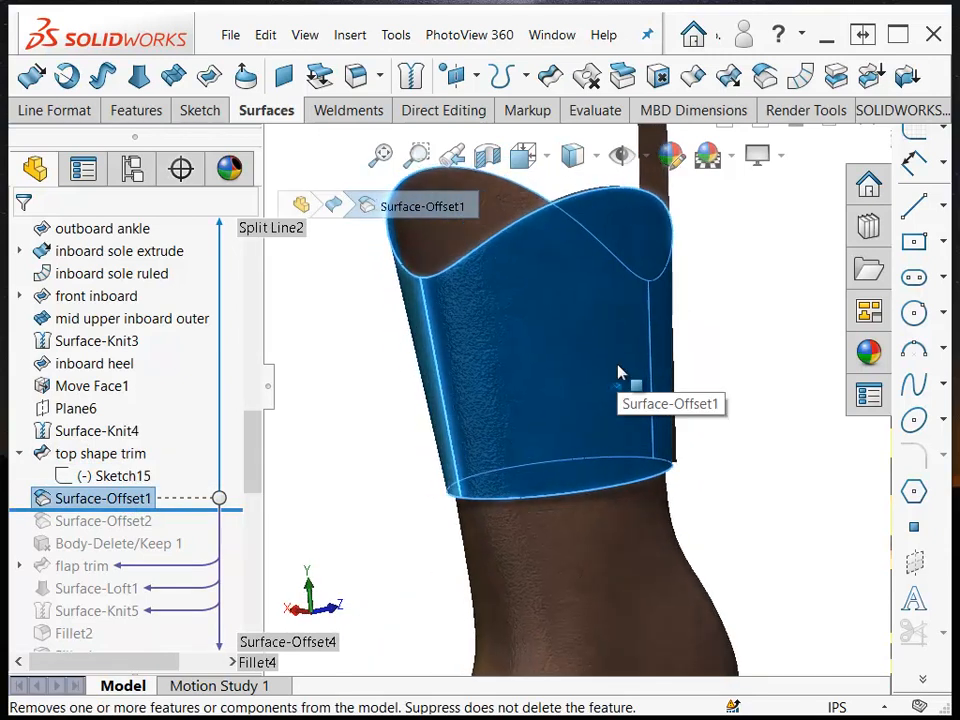
pyautogui.press('Right')
pyautogui.press('Right')
pyautogui.press('Right')
pyautogui.press('Right')
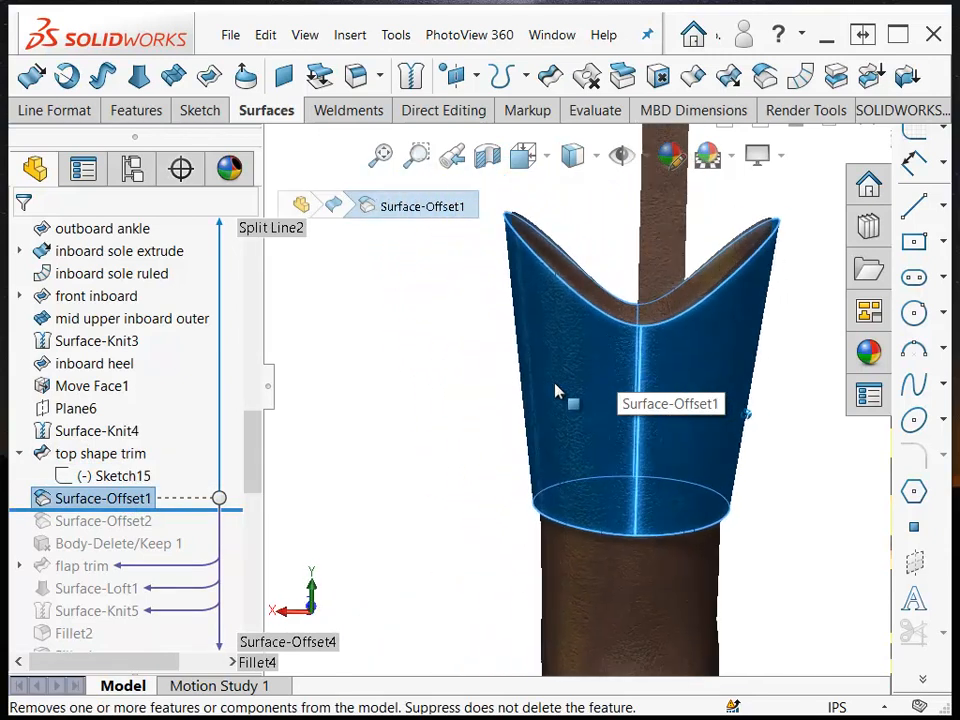
pyautogui.moveTo(172, 509); pyautogui.dragTo(162, 532)
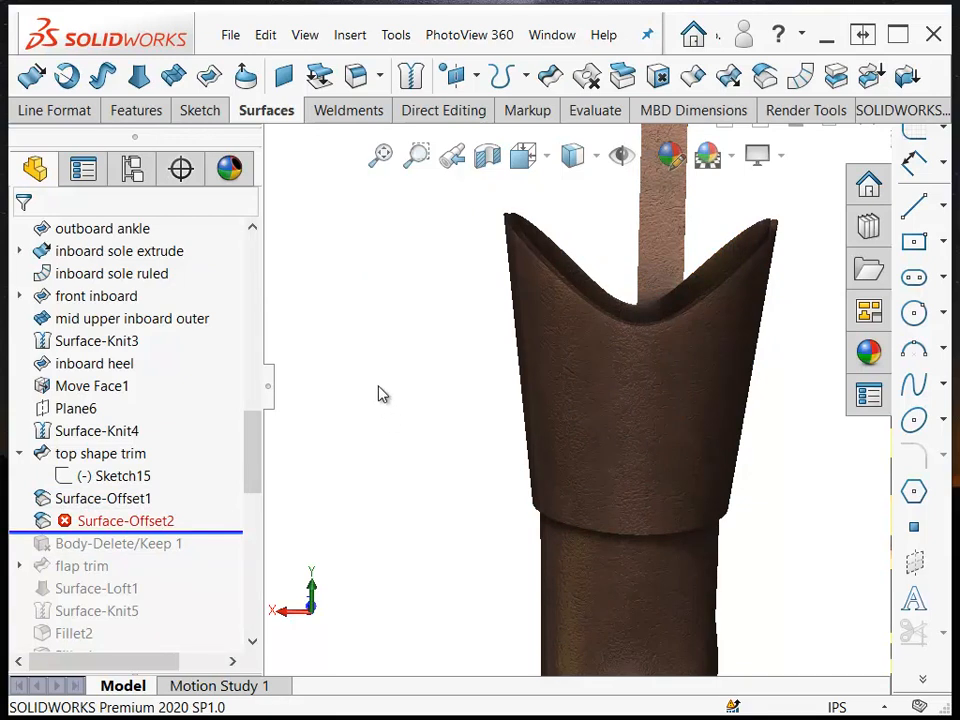
pyautogui.moveTo(110, 522)
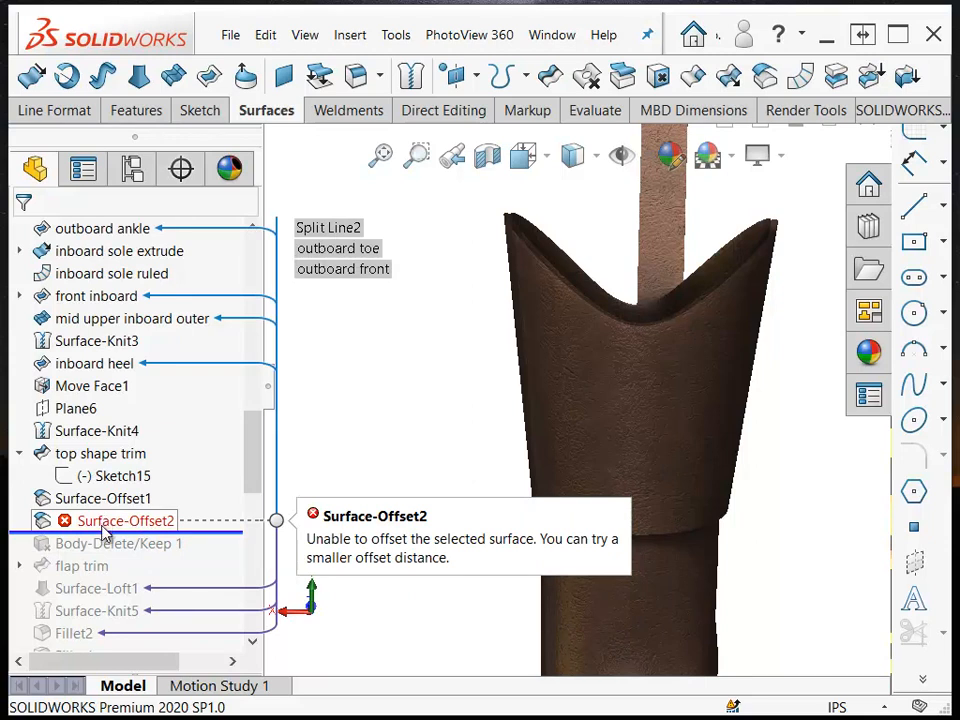
# Reload the boot part from disk, discarding the changes made since the last save
pyautogui.click(231, 37)
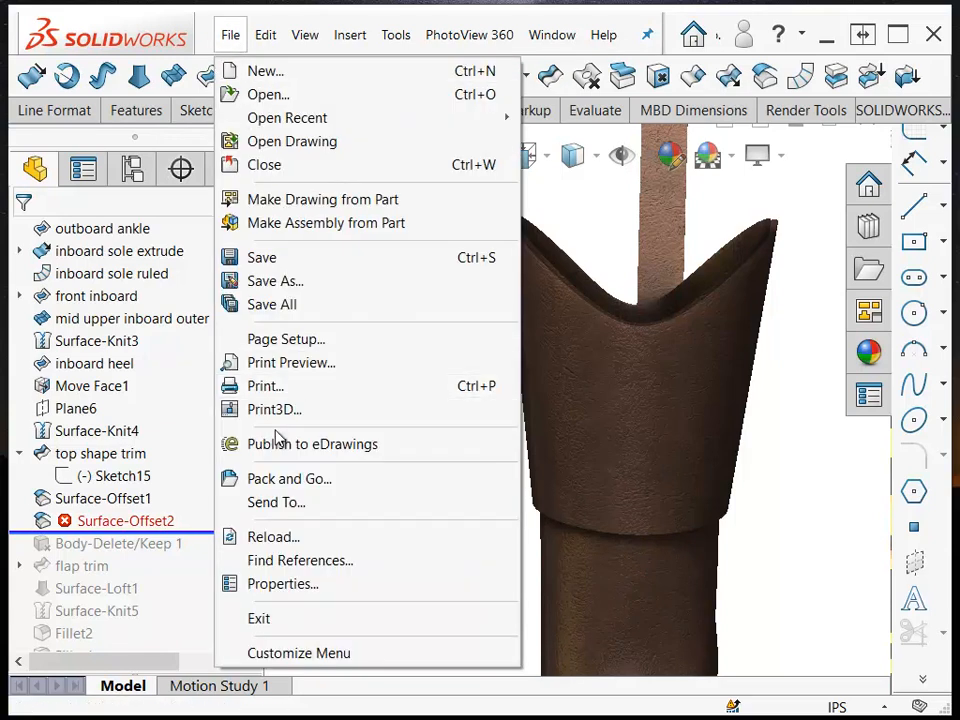
pyautogui.click(273, 541)
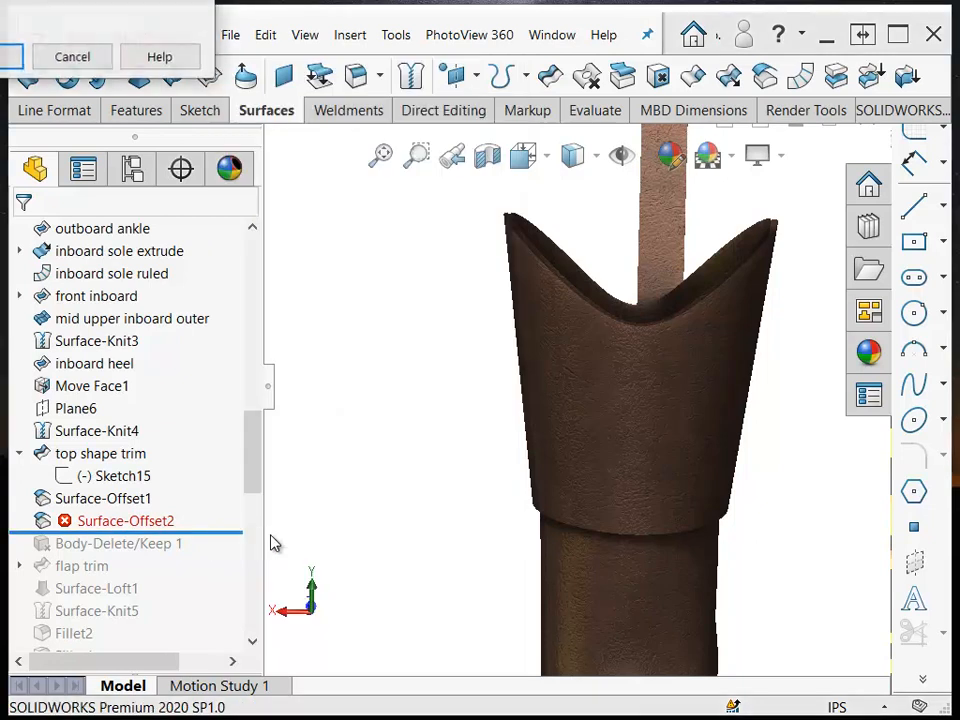
pyautogui.press('Return')
pyautogui.click(538, 200)
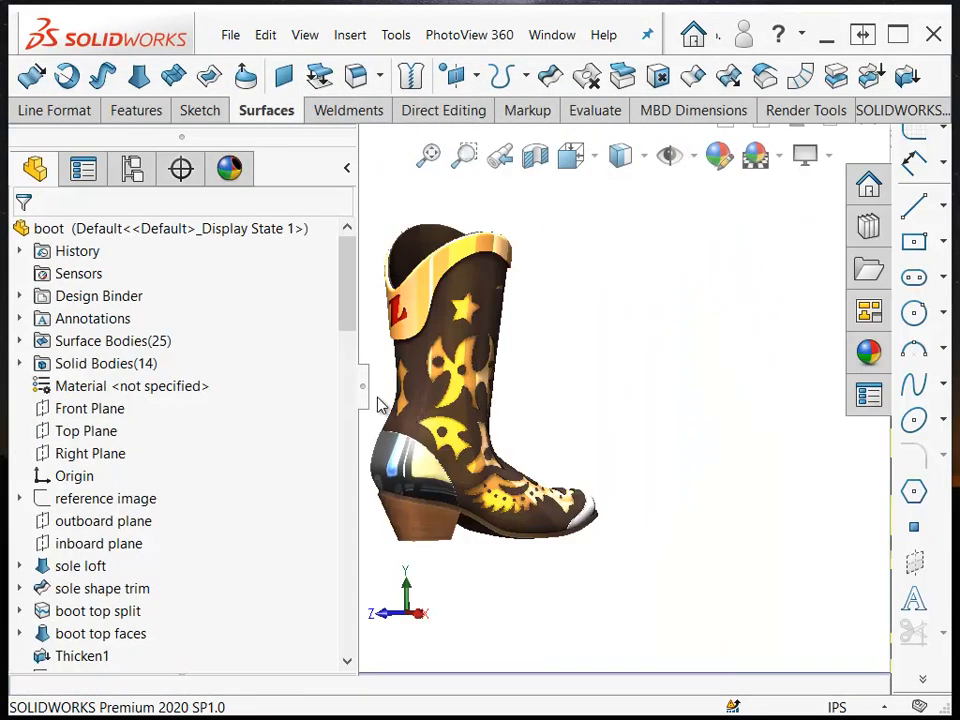
# Roll the reloaded boot's history to just after Surface-Offset2 and view the offset surfaces on the upper shaft
pyautogui.moveTo(352, 290); pyautogui.dragTo(358, 495)
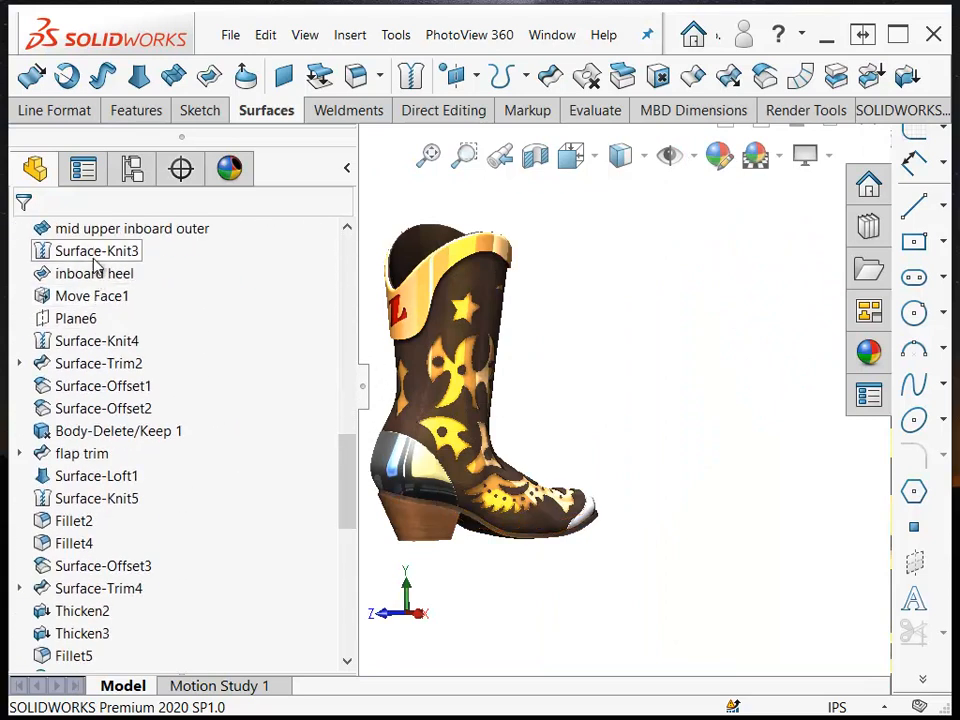
pyautogui.scroll(2, 105, 340)
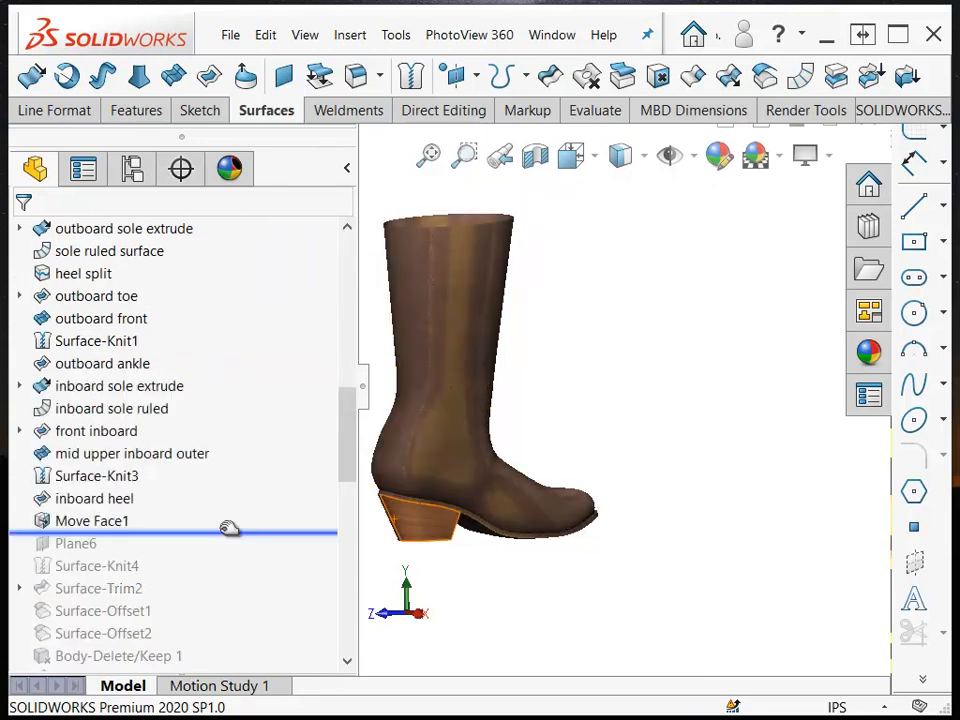
pyautogui.moveTo(229, 528); pyautogui.dragTo(185, 572)
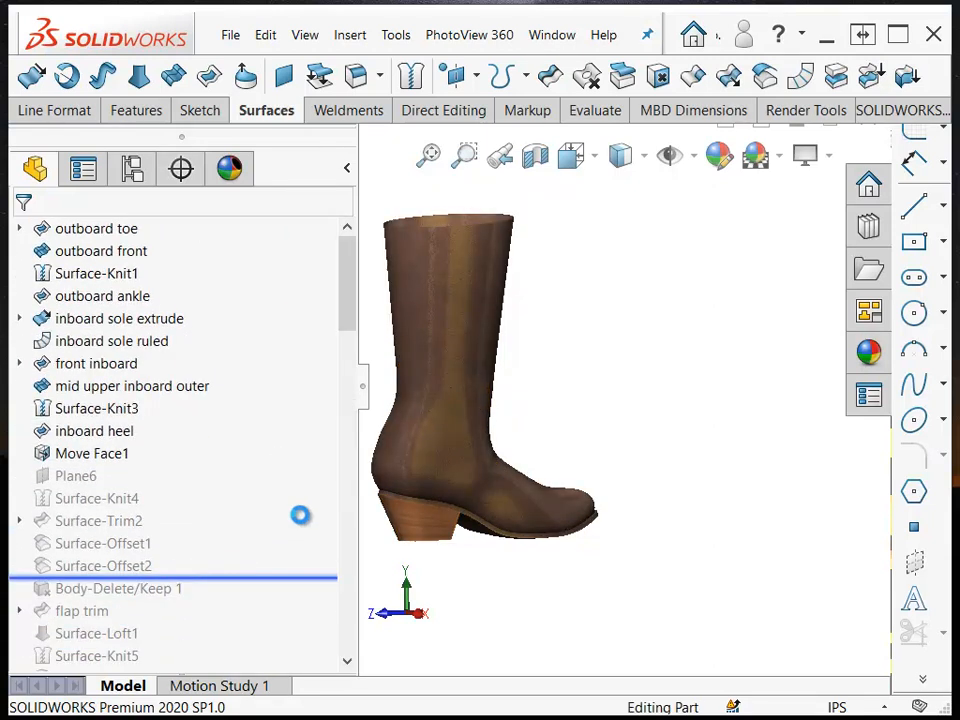
pyautogui.moveTo(512, 396)
pyautogui.mouseDown(button='middle')
pyautogui.moveTo(609, 369)
pyautogui.moveTo(587, 343)
pyautogui.mouseUp(button='middle')
pyautogui.scroll(-3, 542, 386)
pyautogui.moveTo(539, 245)
pyautogui.mouseDown(button='middle')
pyautogui.moveTo(549, 316)
pyautogui.moveTo(567, 353)
pyautogui.mouseUp(button='middle')
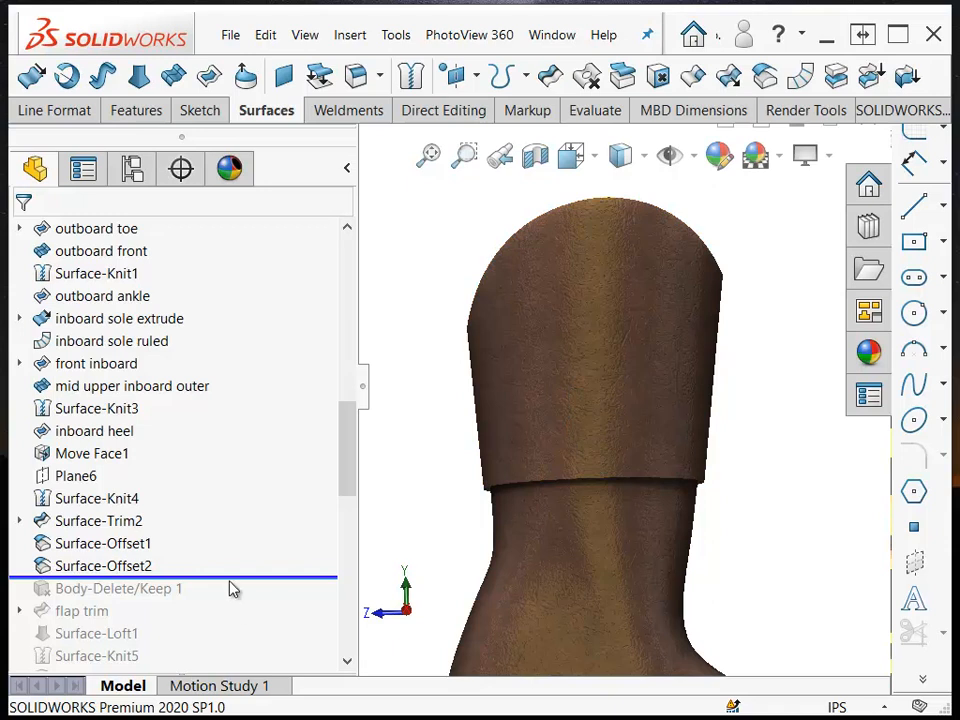
# Roll forward through Body-Delete/Keep 1, flap trim and Surface-Loft1, viewing the trimmed flap around the boot top
pyautogui.moveTo(210, 578); pyautogui.dragTo(190, 621)
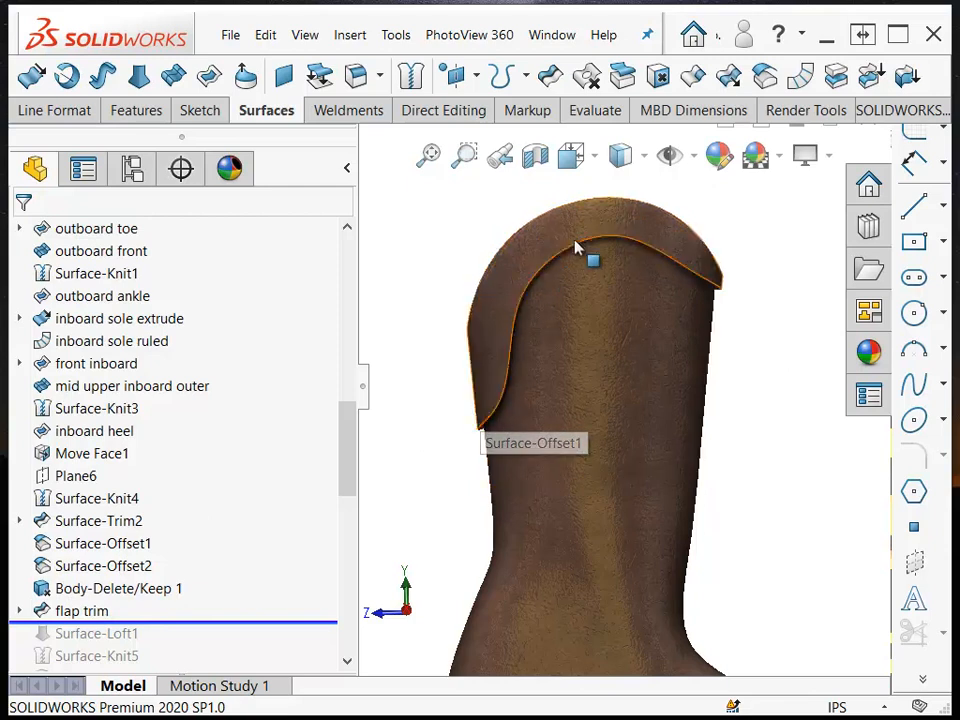
pyautogui.moveTo(587, 418); pyautogui.dragTo(410, 450, button='middle')
pyautogui.moveTo(218, 621); pyautogui.dragTo(165, 443)
# Highlight Surface-Loft1 and examine up close how it bridges the inner and outer offset surfaces along the top rim
pyautogui.click(112, 431)
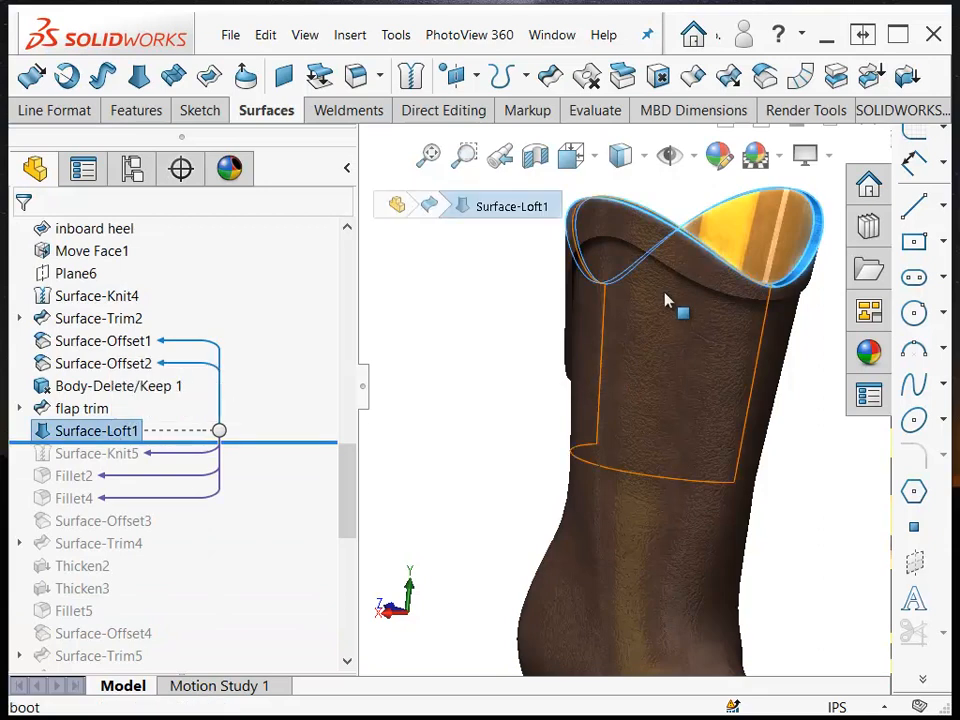
pyautogui.scroll(-8, 665, 300)
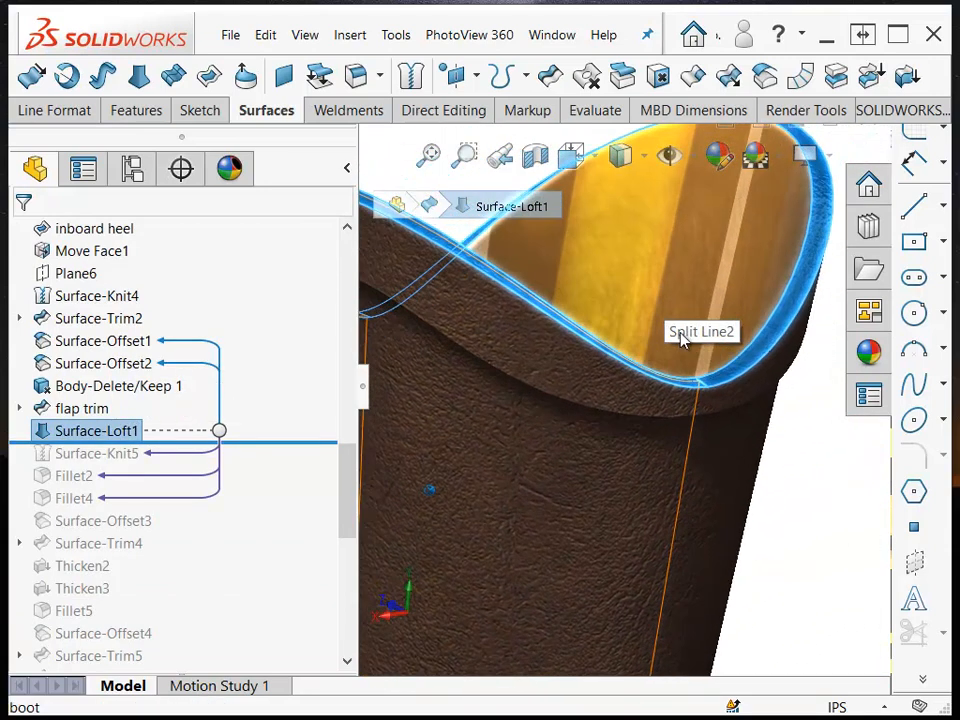
pyautogui.scroll(-5, 765, 390)
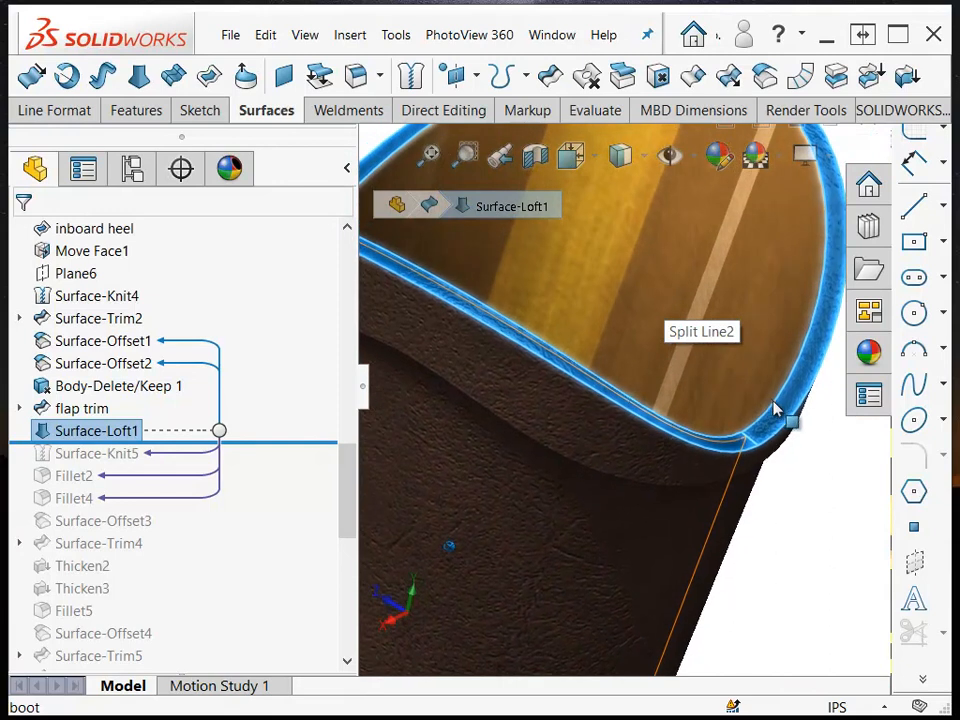
pyautogui.moveTo(789, 420); pyautogui.dragTo(787, 419, button='middle')
pyautogui.scroll(5, 789, 426)
pyautogui.click(777, 429)
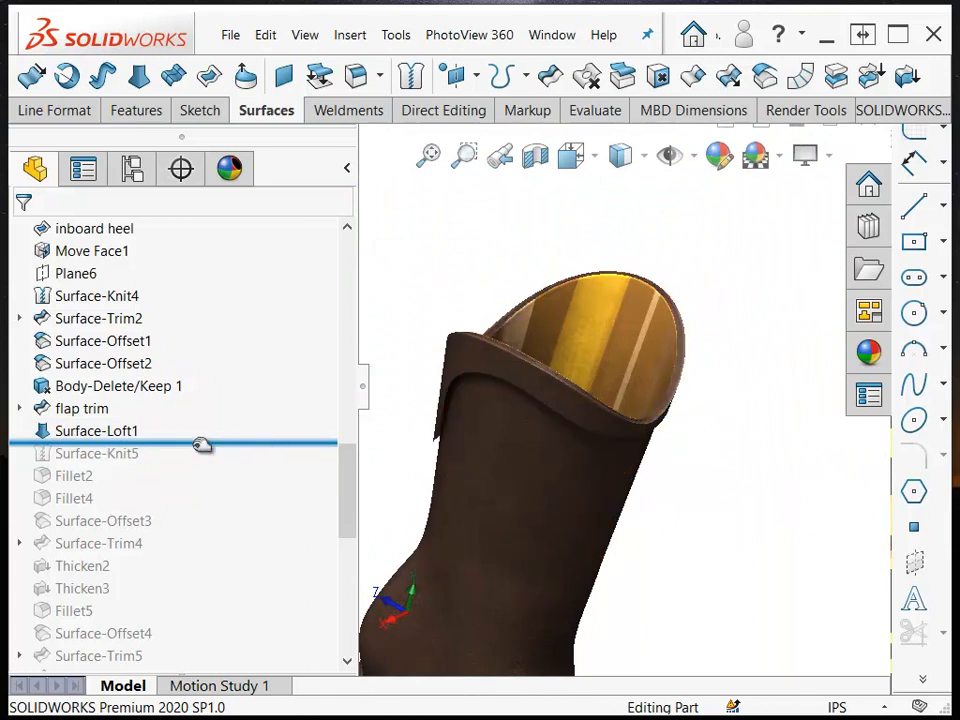
# Roll forward through Surface-Knit5, Fillet2 and Fillet4, and inspect the rounded rim of the boot top from several angles
pyautogui.moveTo(197, 441); pyautogui.dragTo(155, 510)
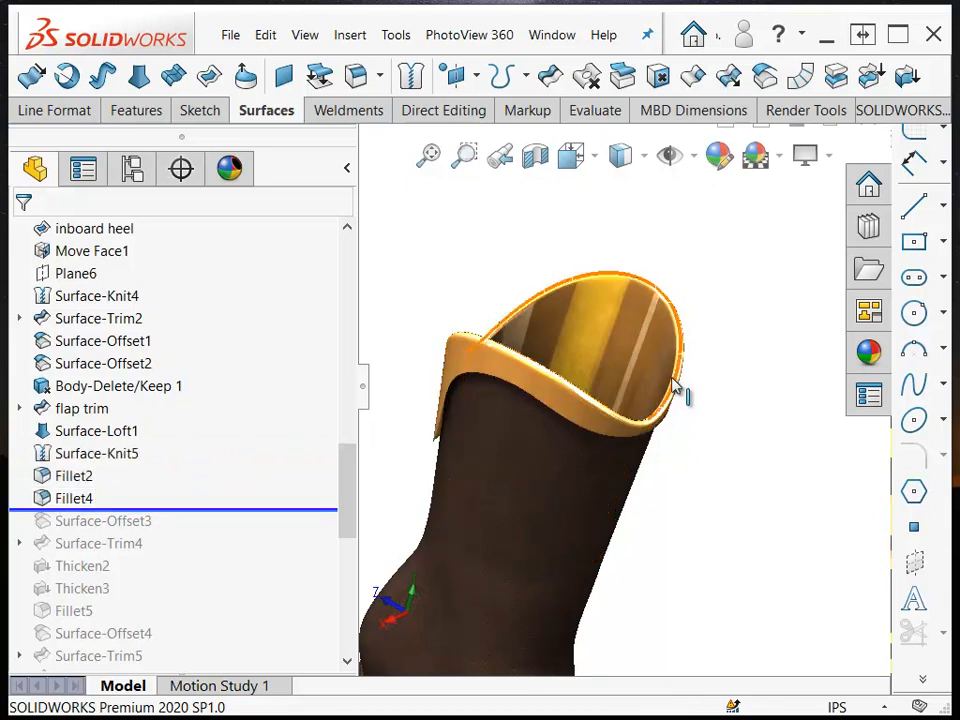
pyautogui.scroll(-5, 675, 386)
pyautogui.scroll(5, 620, 478)
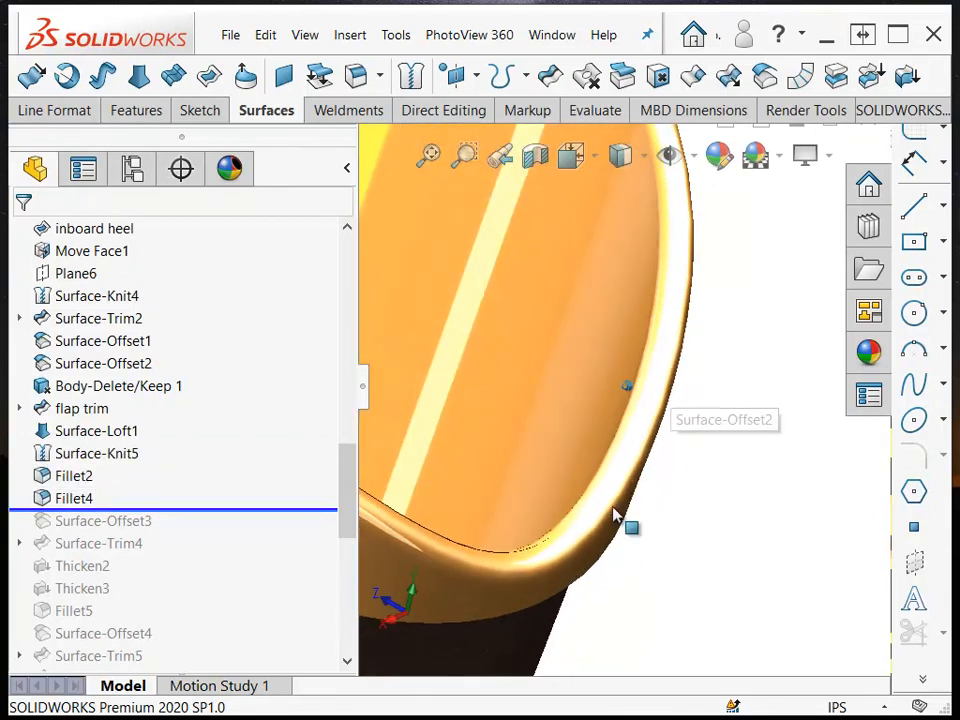
pyautogui.moveTo(632, 472); pyautogui.dragTo(625, 420, button='middle')
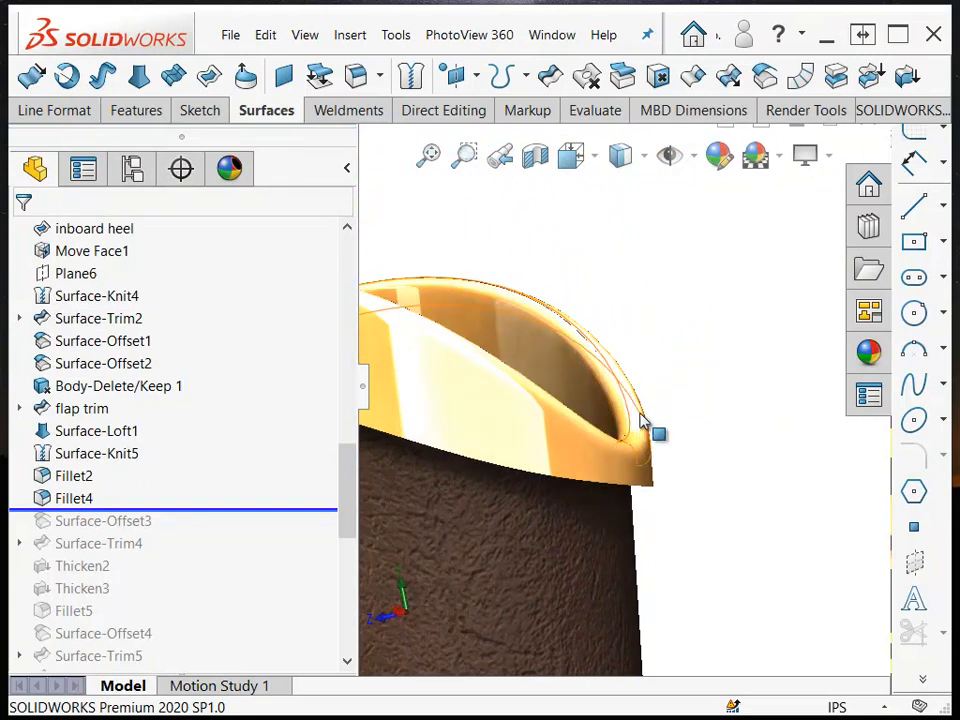
pyautogui.moveTo(653, 443)
pyautogui.mouseDown(button='middle')
pyautogui.moveTo(670, 491)
pyautogui.moveTo(636, 416)
pyautogui.mouseUp(button='middle')
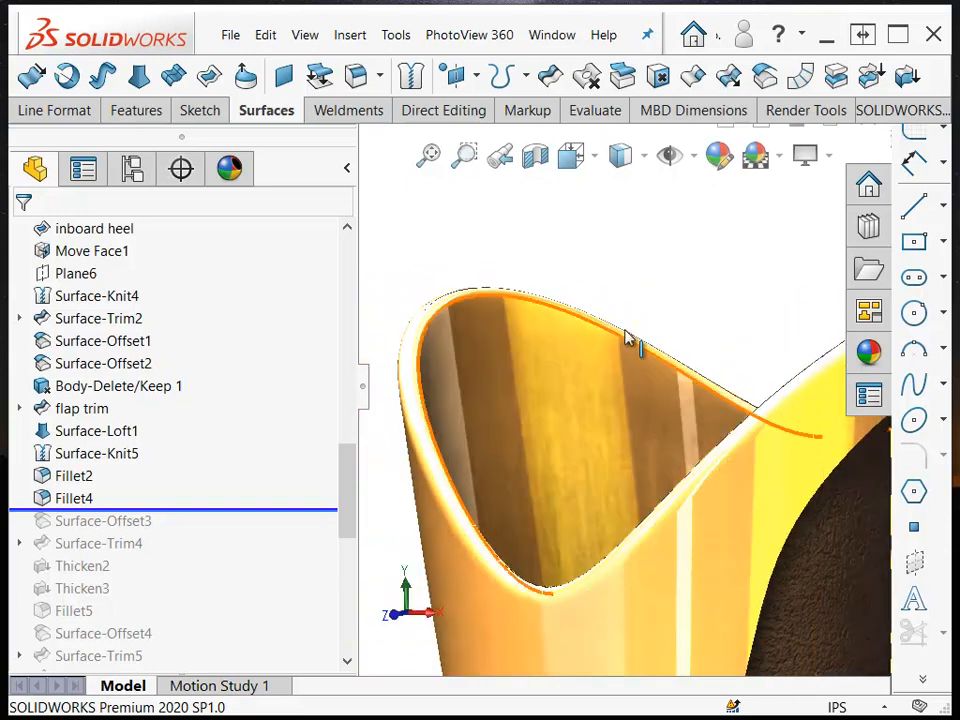
# Display the boot shaded with edges and view the flap and rim around the boot top
pyautogui.click(645, 157)
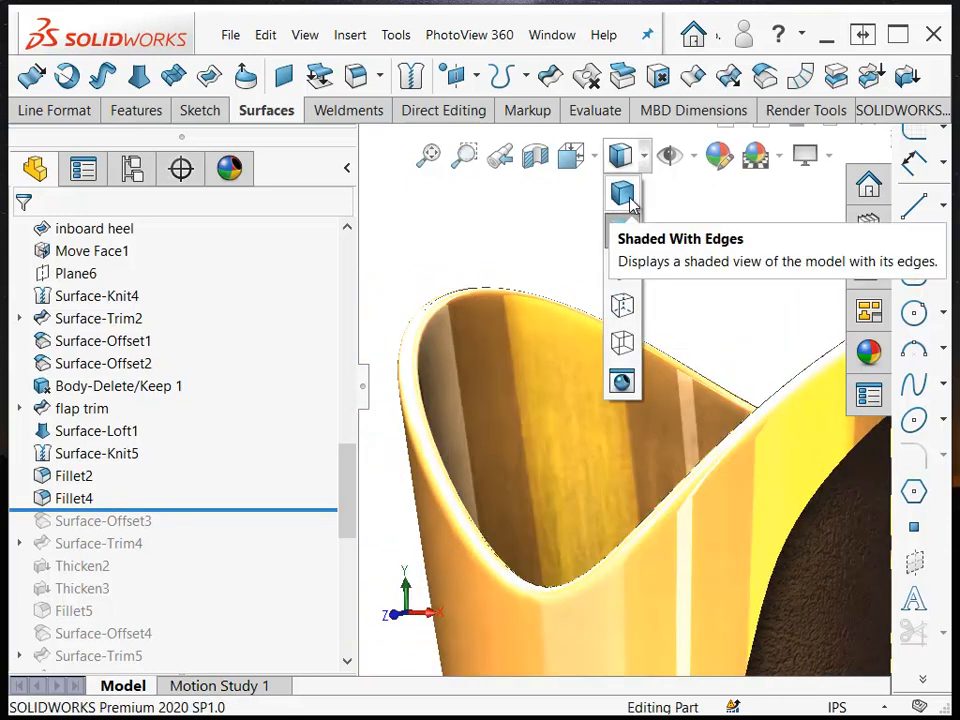
pyautogui.click(622, 193)
pyautogui.moveTo(697, 292); pyautogui.dragTo(596, 377, button='middle')
pyautogui.moveTo(723, 535); pyautogui.dragTo(722, 538, button='middle')
pyautogui.moveTo(456, 400); pyautogui.dragTo(664, 403, button='middle')
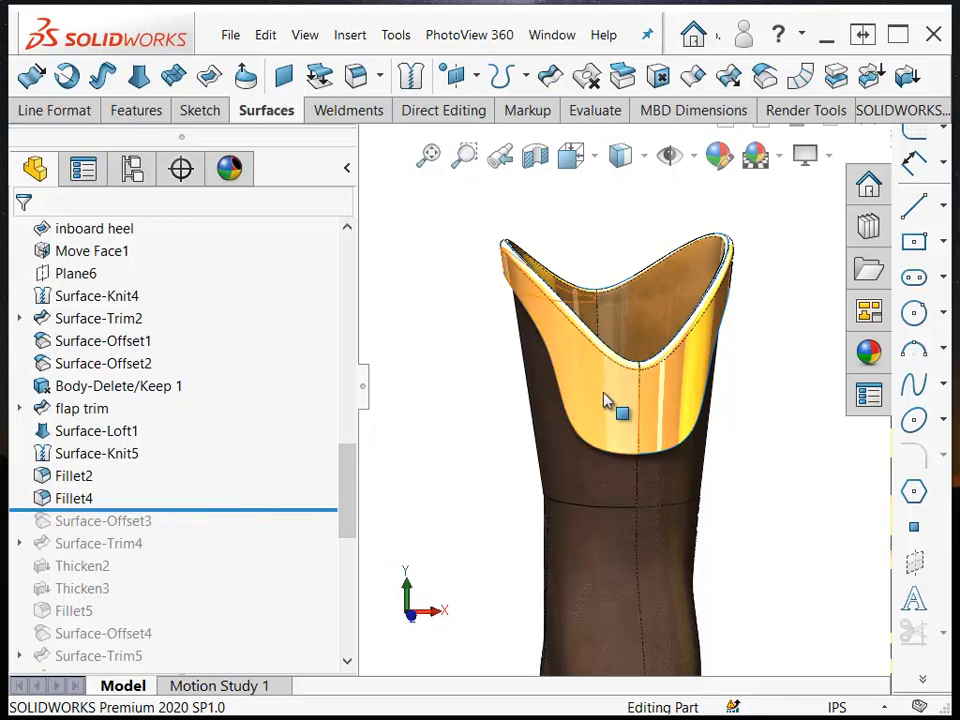
pyautogui.scroll(-2, 610, 428)
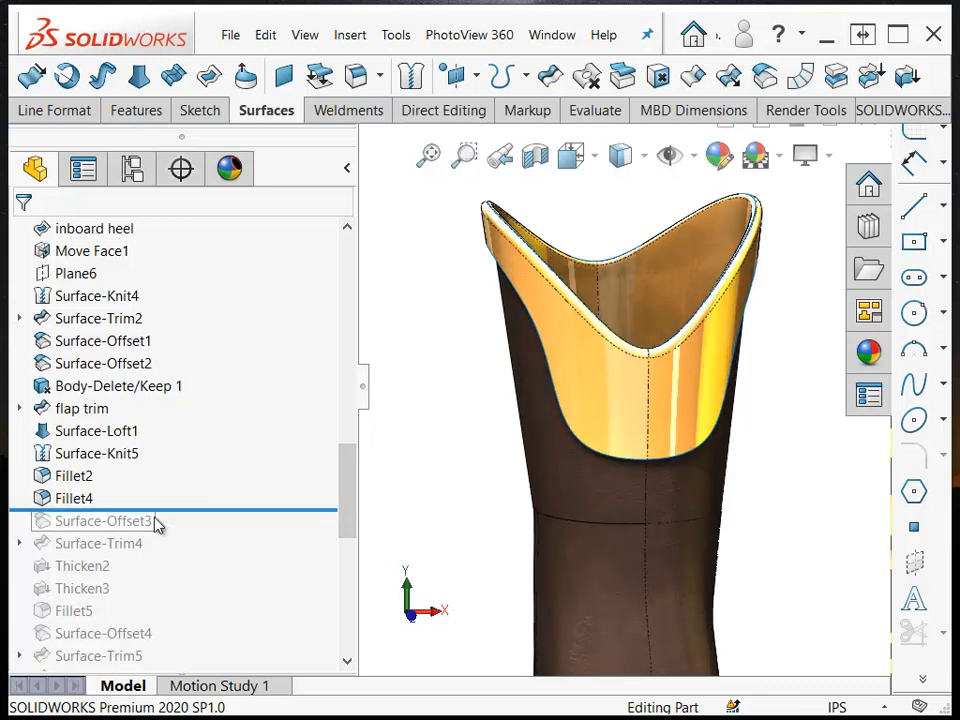
# Roll the history forward past Surface-Offset3 and rename that feature "toe silver offset"
pyautogui.moveTo(171, 505); pyautogui.dragTo(160, 528)
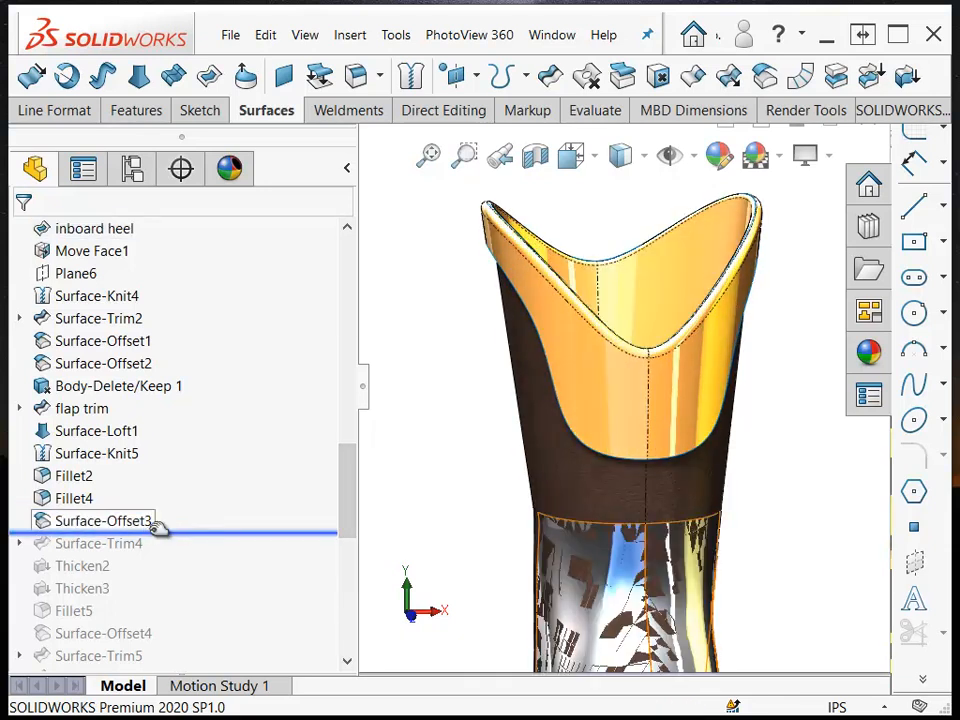
pyautogui.click(128, 524)
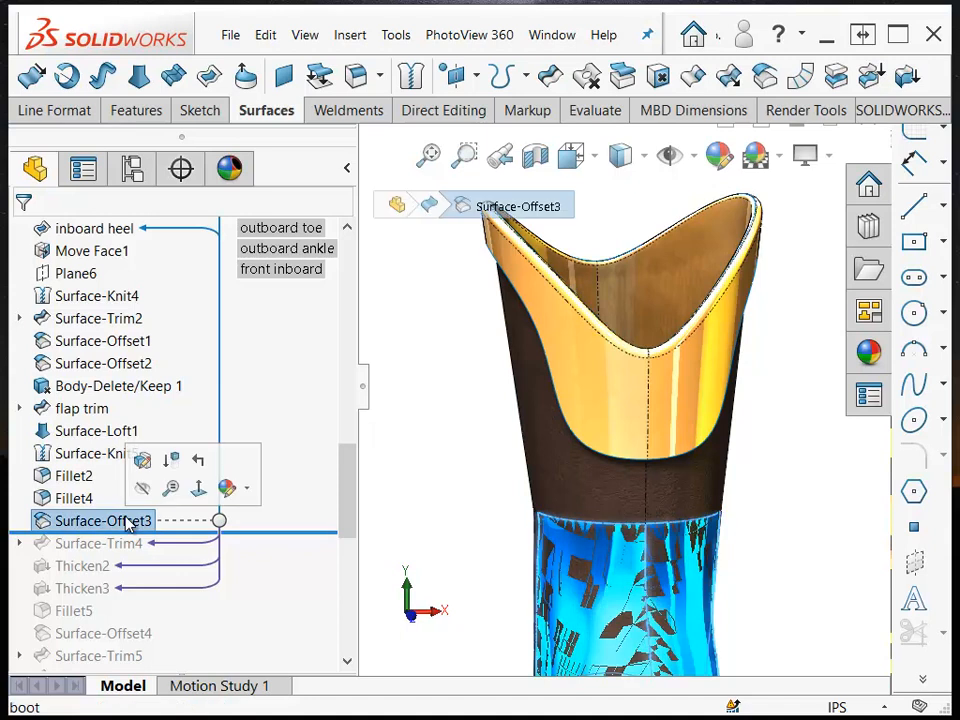
pyautogui.click(110, 521)
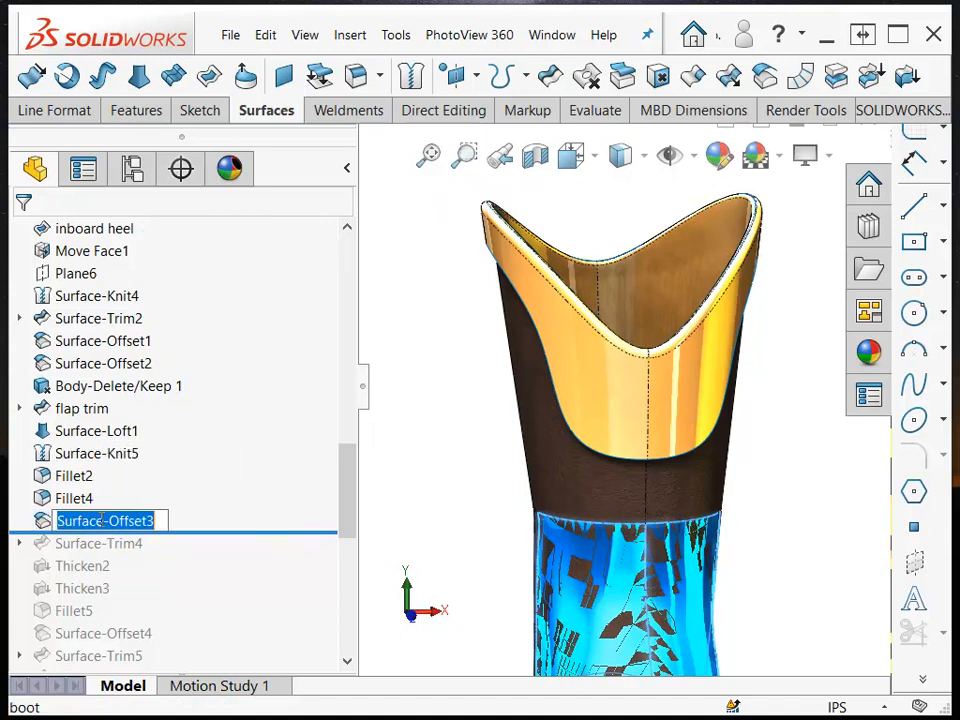
pyautogui.write('toe')
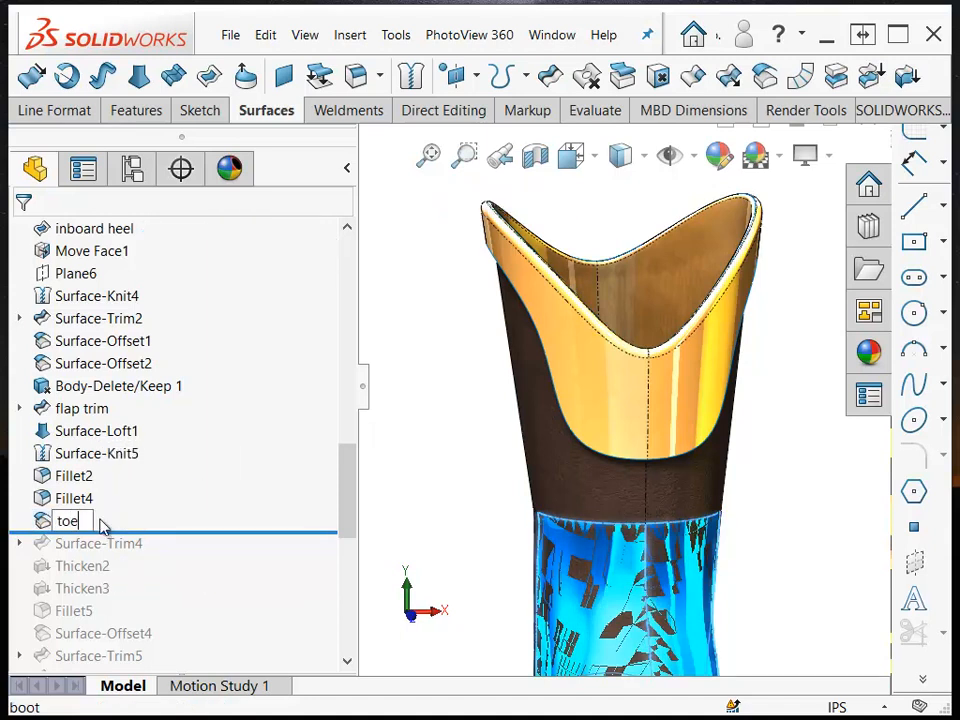
pyautogui.write(' silver offset')
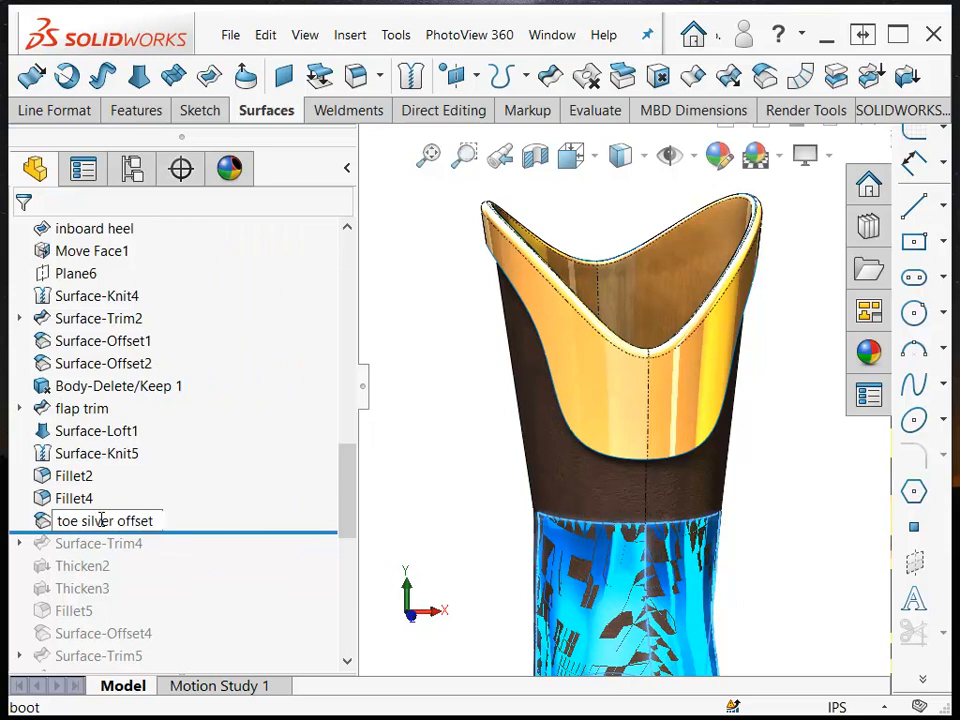
pyautogui.press('Return')
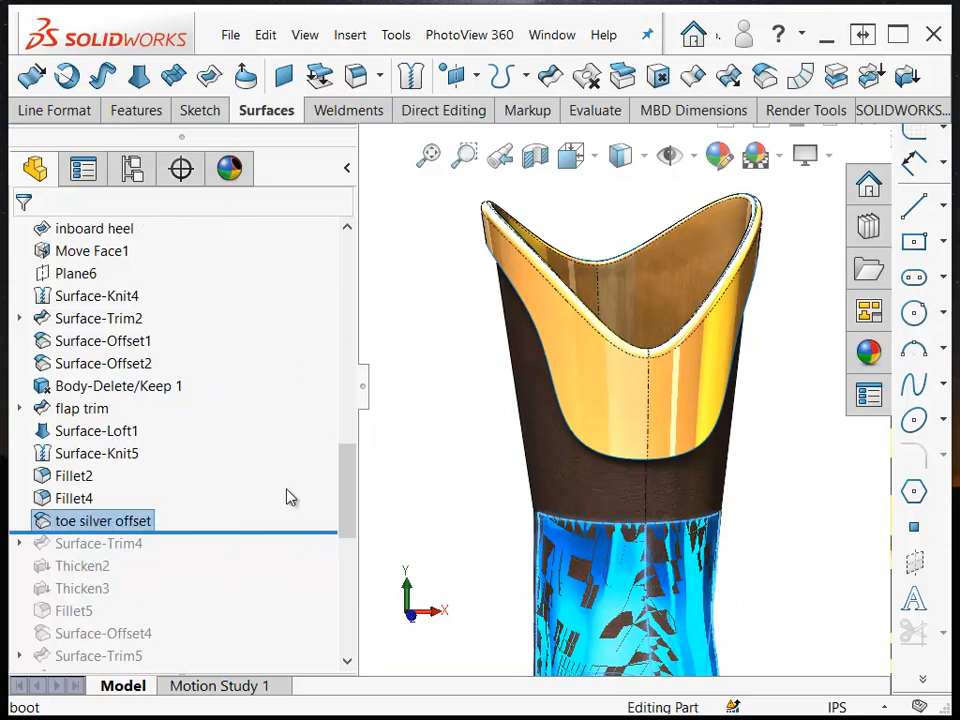
# Roll the history forward past Surface-Trim4 and rename that feature "toe and heel silver trim"
pyautogui.moveTo(253, 532); pyautogui.dragTo(210, 563)
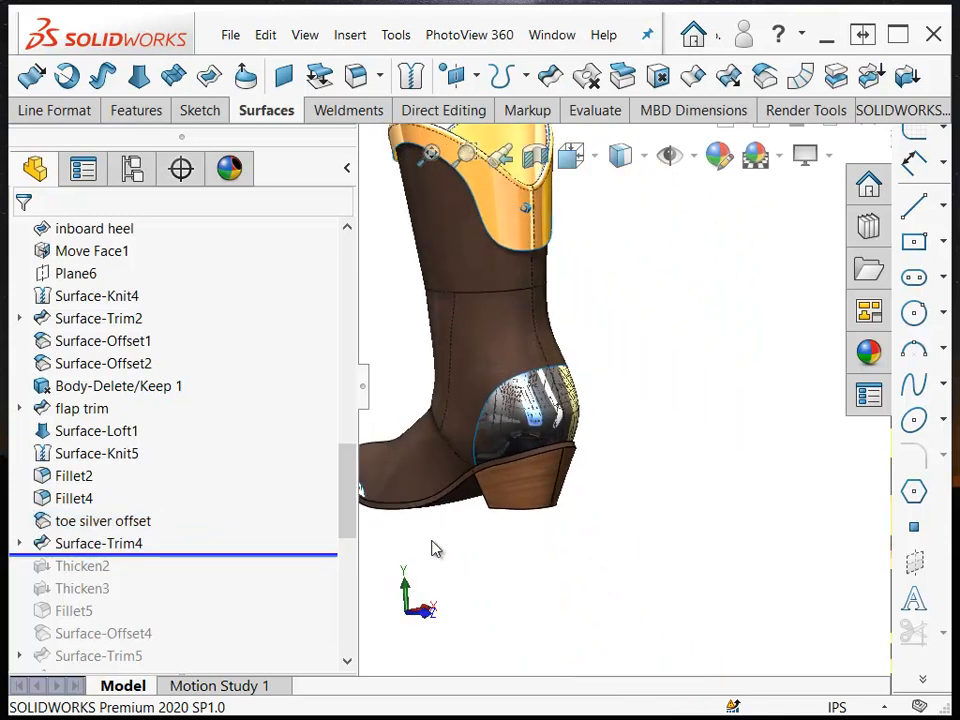
pyautogui.click(92, 545)
pyautogui.click(93, 543)
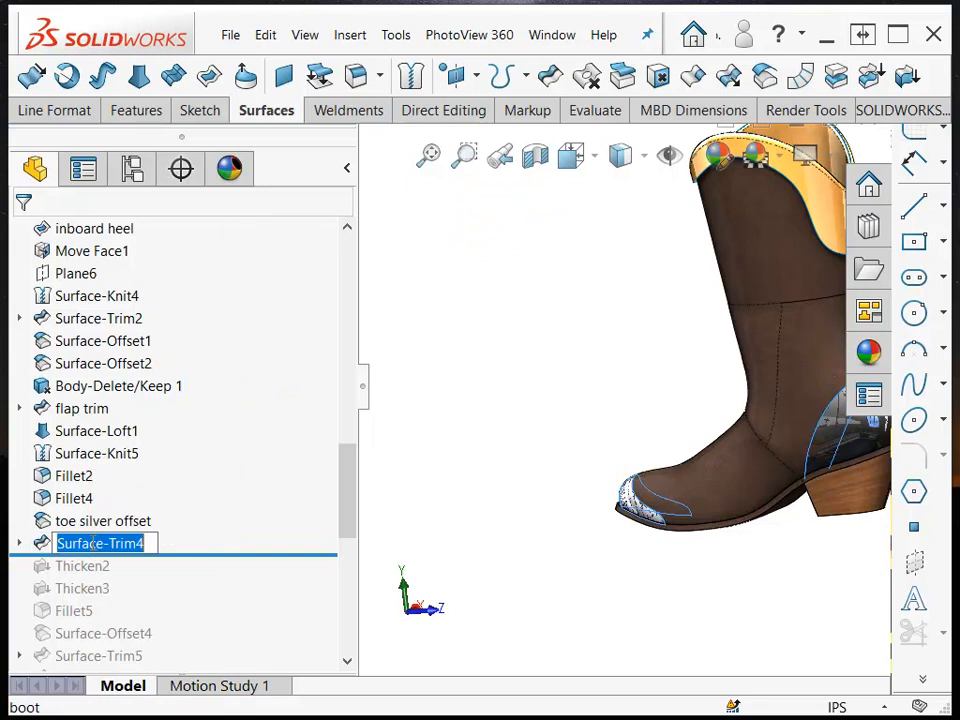
pyautogui.write('toe and heel silver trim')
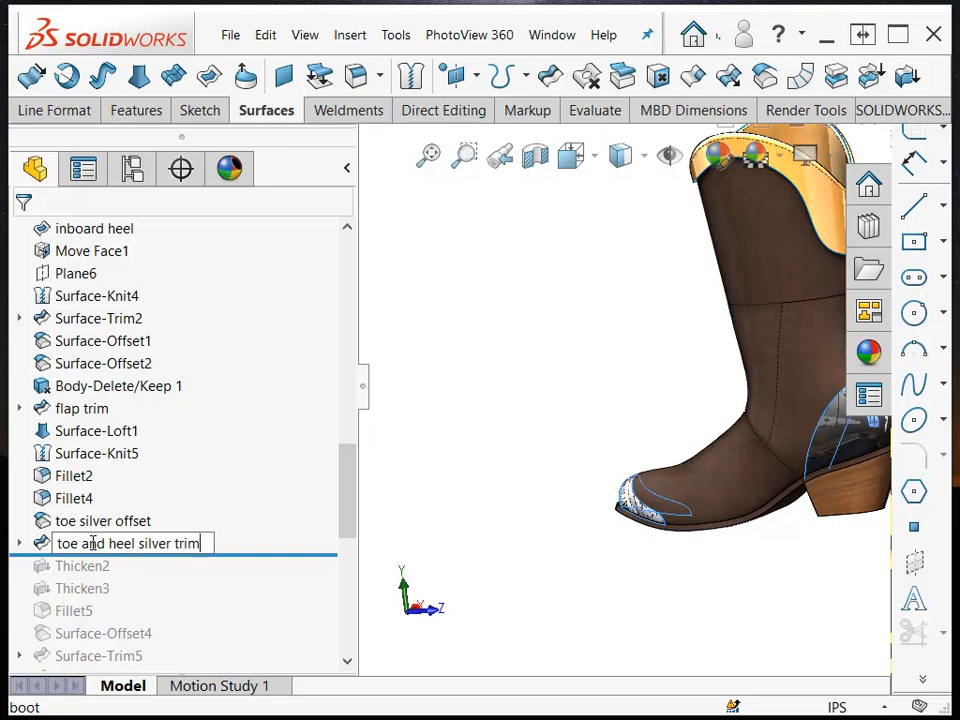
# Rename the toe silver offset feature as "toe and heel silver offset"
pyautogui.click(109, 520)
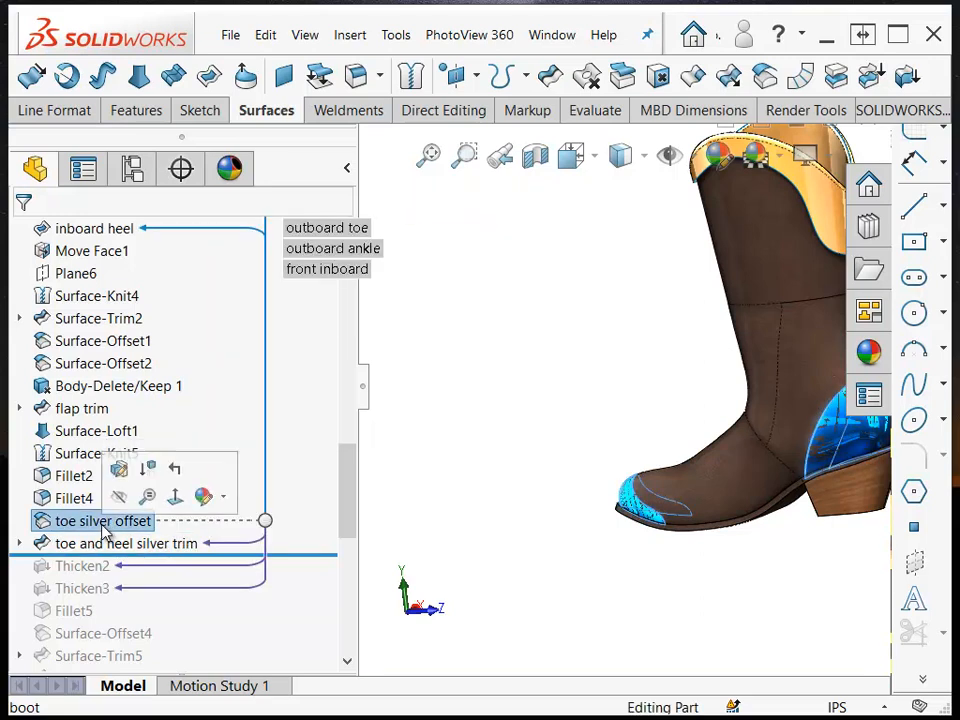
pyautogui.click(100, 522)
pyautogui.click(81, 519)
pyautogui.write('and hee')
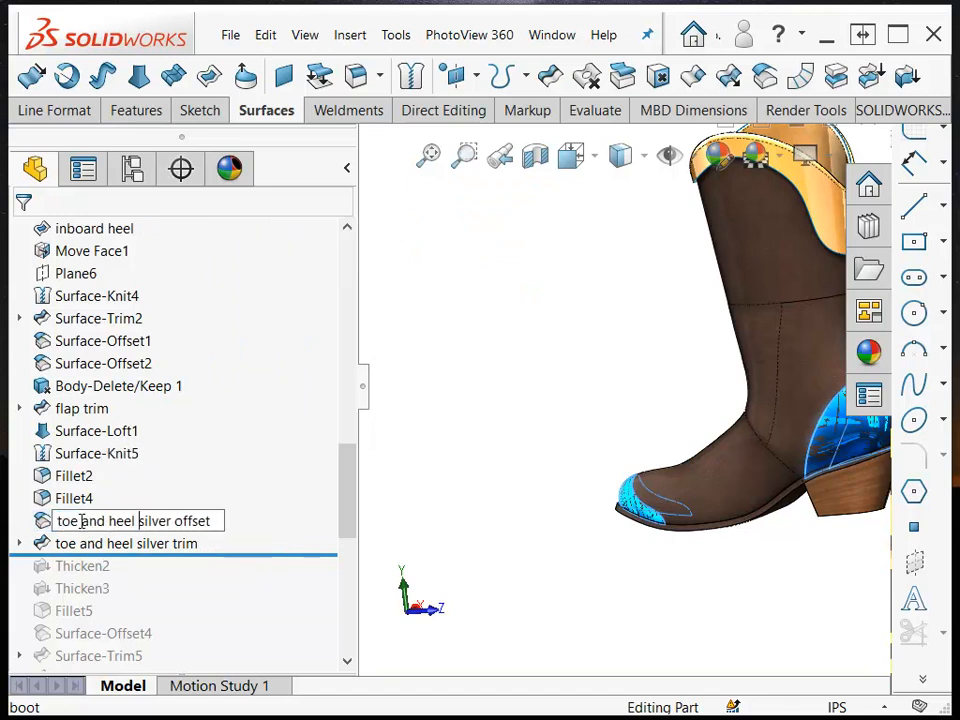
pyautogui.write('l')
pyautogui.press('Return')
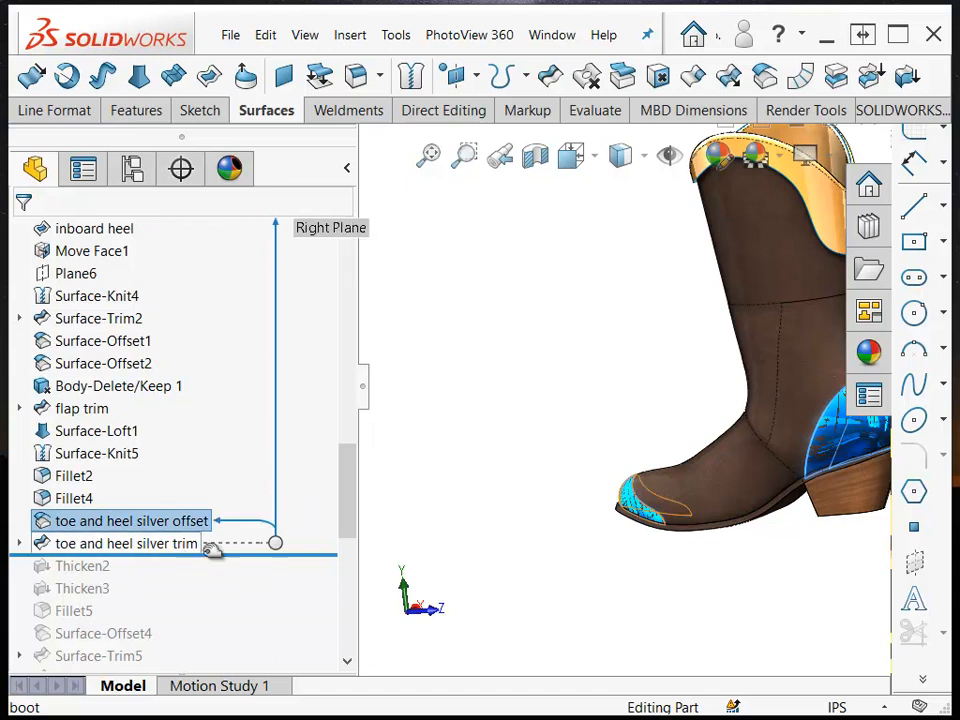
# Roll the history forward through Thicken2 and Thicken3 and view the whole boot with its toe and heel pieces
pyautogui.moveTo(238, 558); pyautogui.dragTo(197, 603)
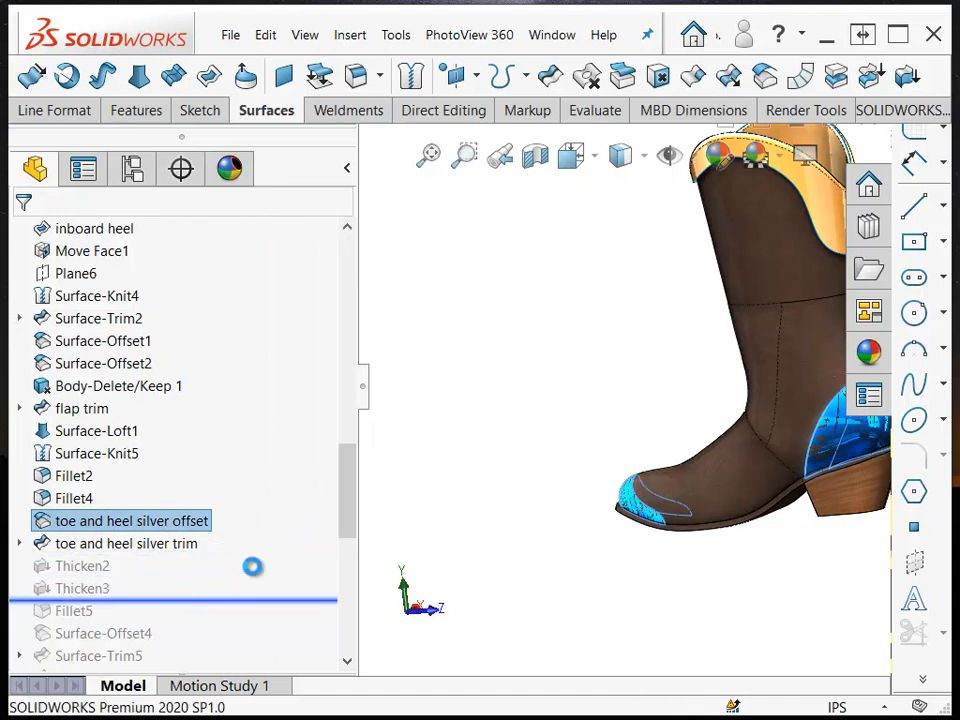
pyautogui.press('f')
pyautogui.moveTo(583, 553); pyautogui.dragTo(705, 430, button='middle')
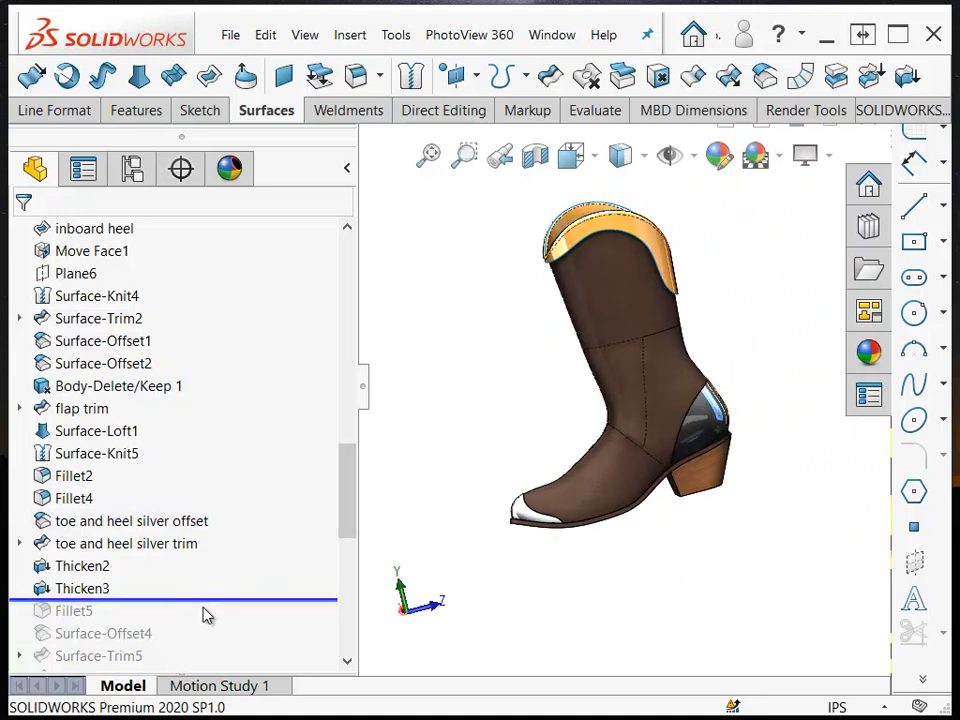
# Roll the history forward past Fillet5, highlight that fillet, and examine the silver piece edges and heel area up close
pyautogui.moveTo(217, 599); pyautogui.dragTo(80, 618)
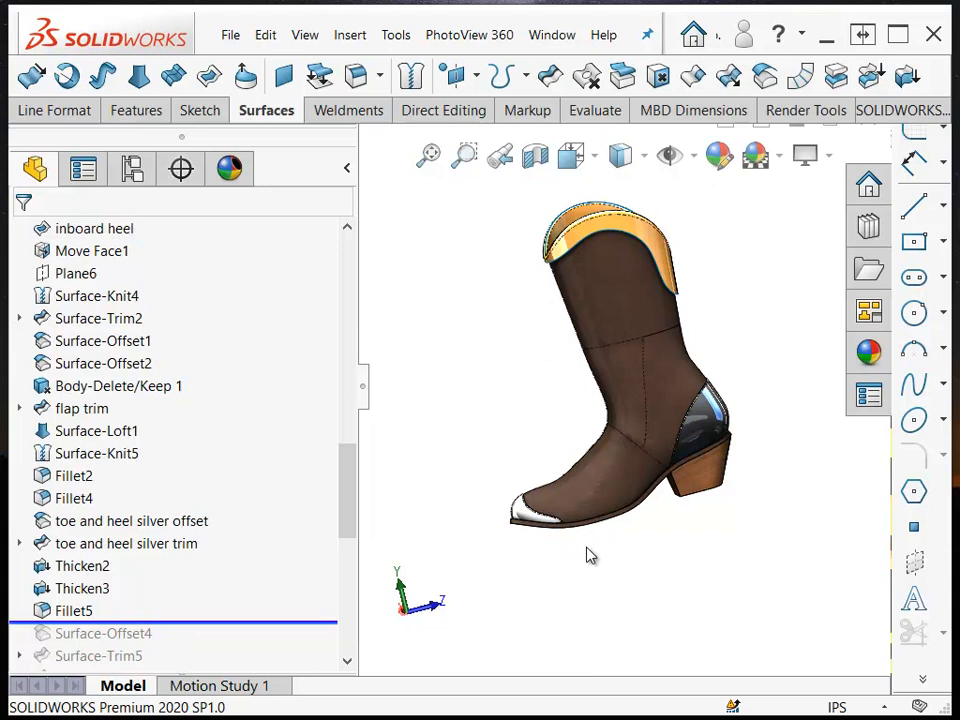
pyautogui.scroll(-5, 680, 455)
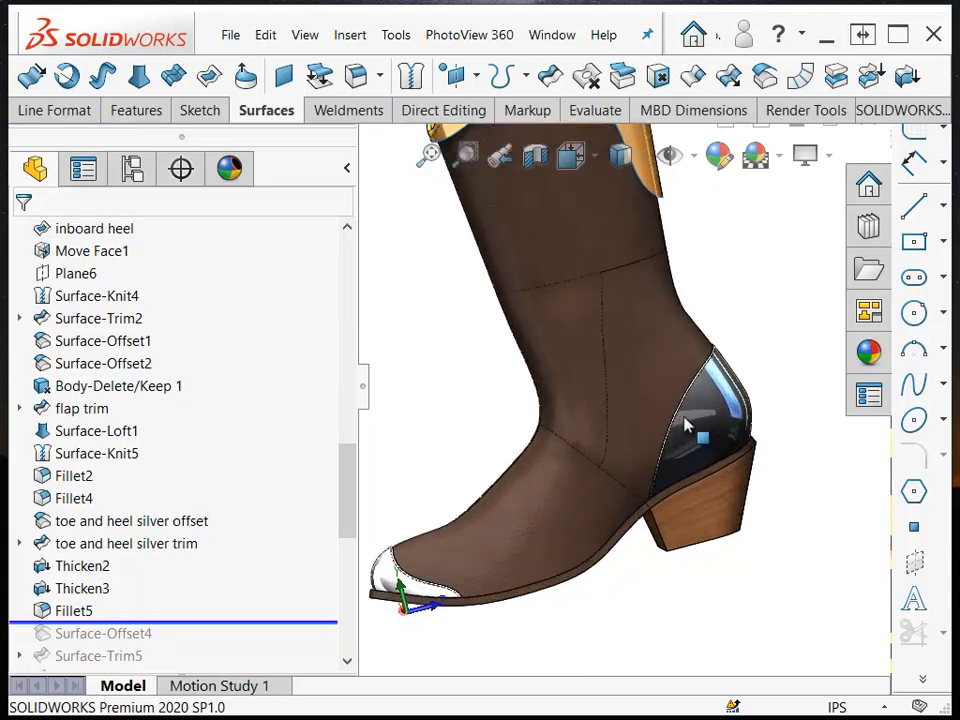
pyautogui.scroll(3, 680, 455)
pyautogui.scroll(2, 120, 470)
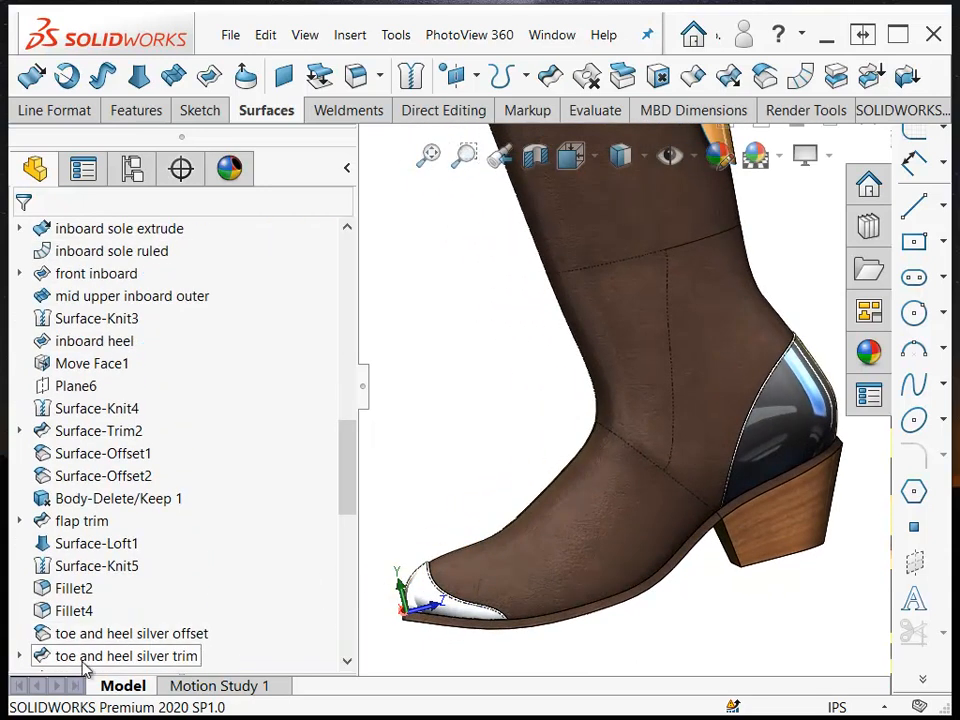
pyautogui.scroll(-5, 153, 600)
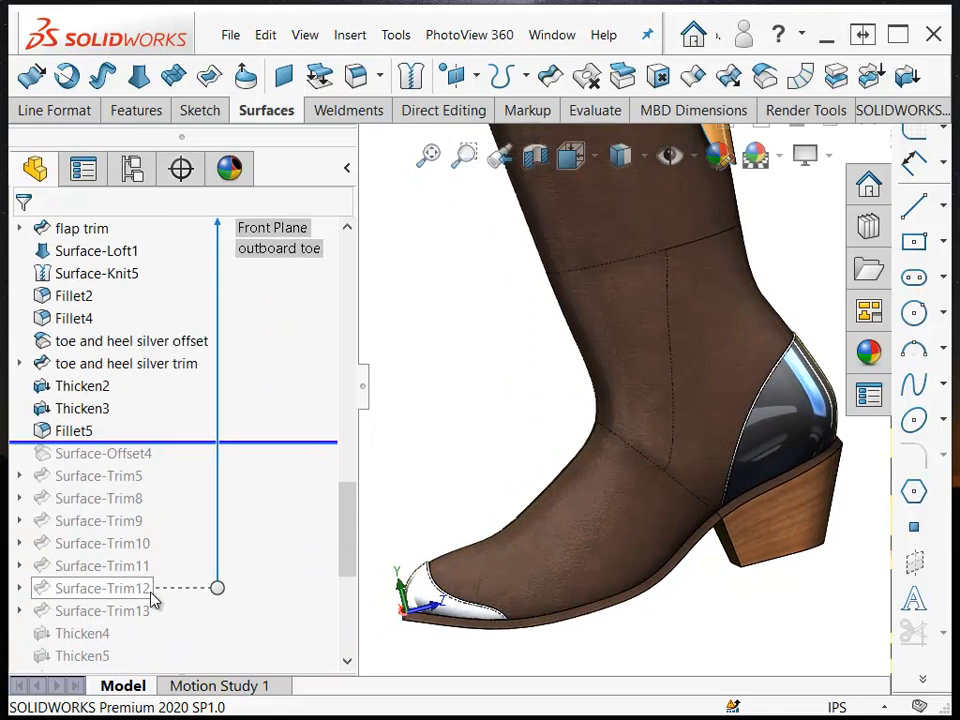
pyautogui.click(68, 436)
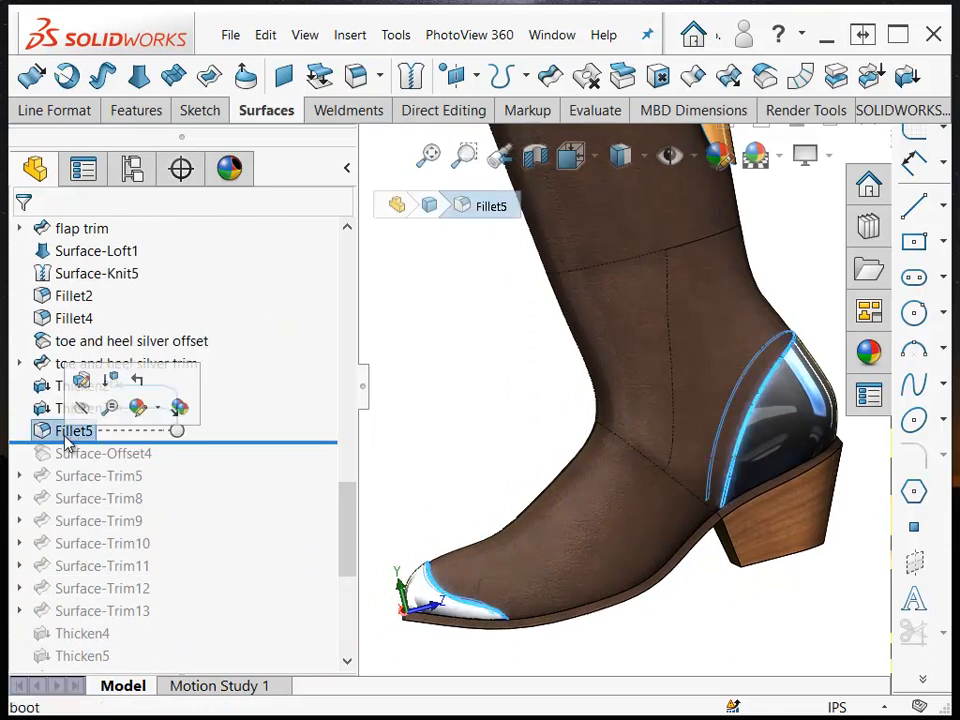
pyautogui.click(549, 656)
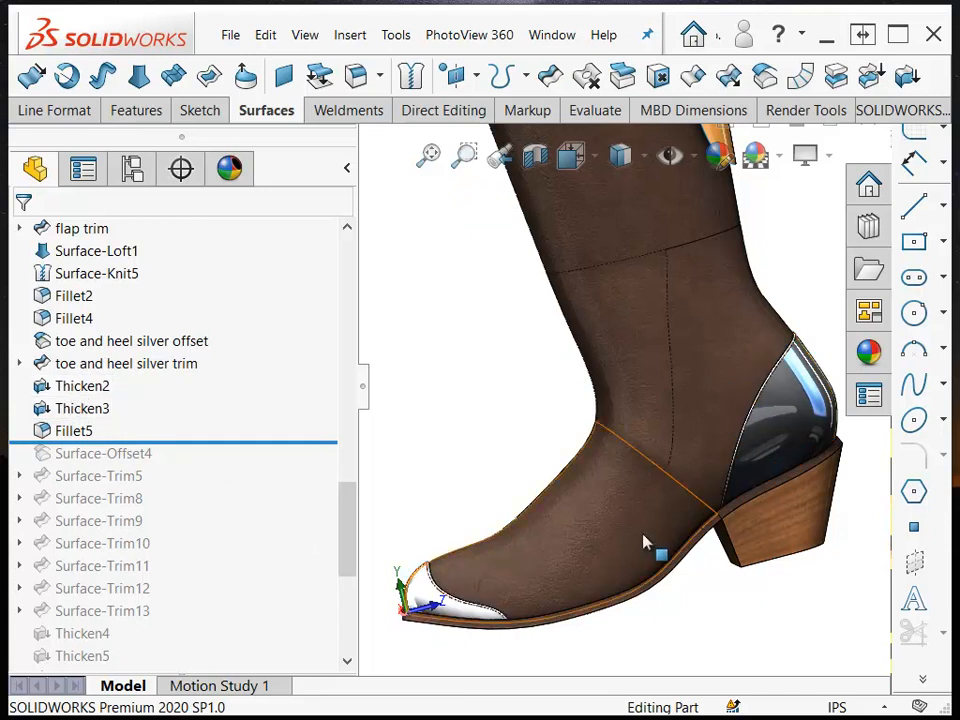
pyautogui.scroll(-2, 765, 508)
pyautogui.scroll(-4, 765, 508)
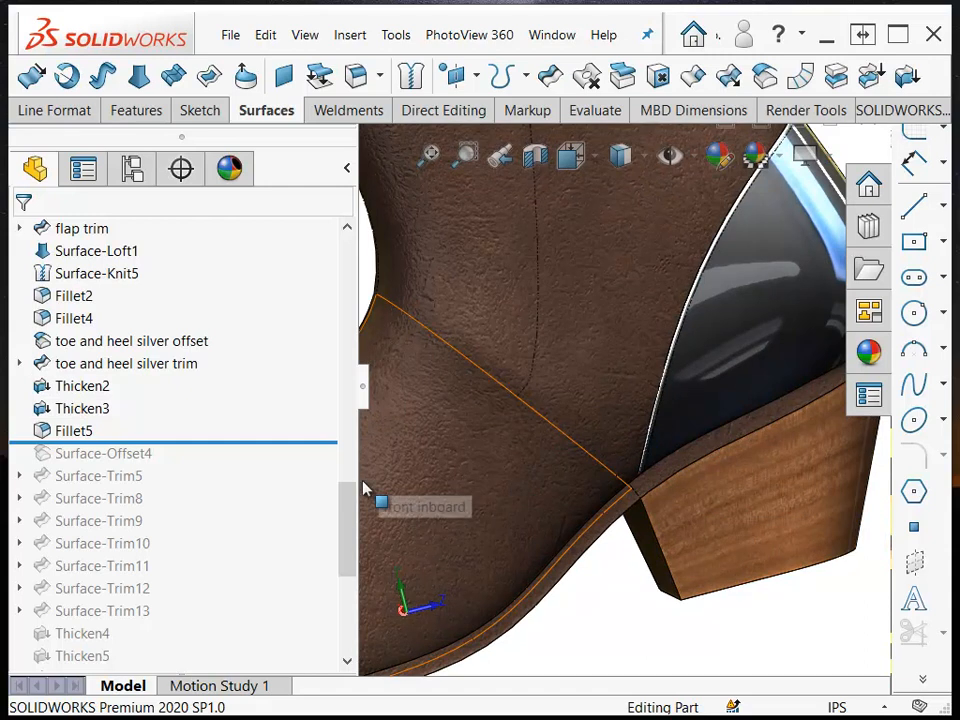
# List the part's solid bodies and highlight the Fillet5 body to examine which portions of the boot it includes
pyautogui.moveTo(347, 521); pyautogui.dragTo(336, 261)
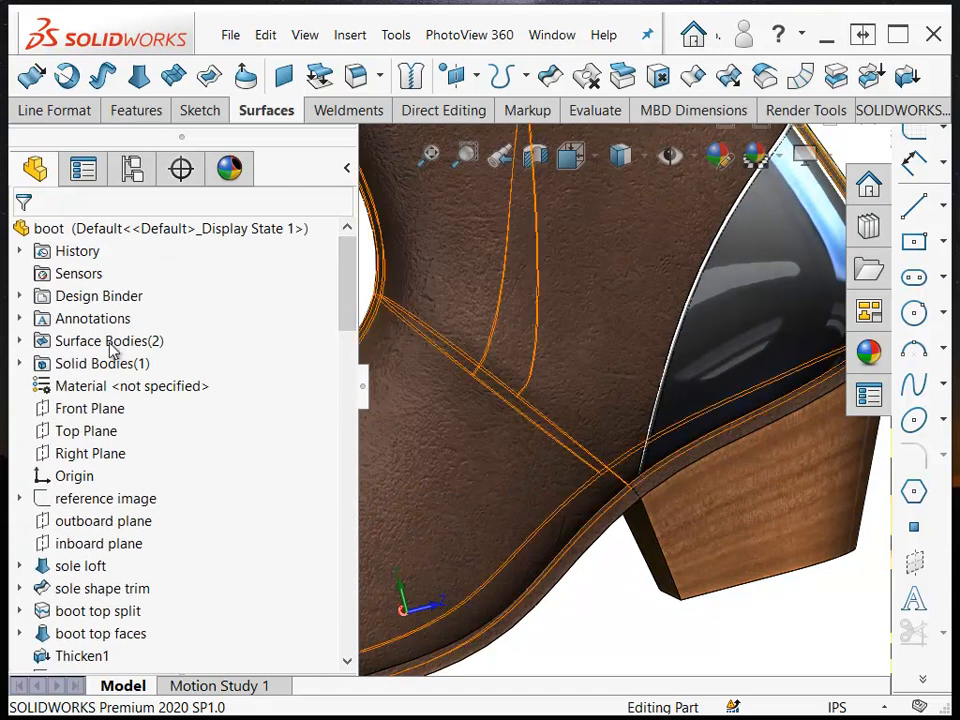
pyautogui.click(20, 364)
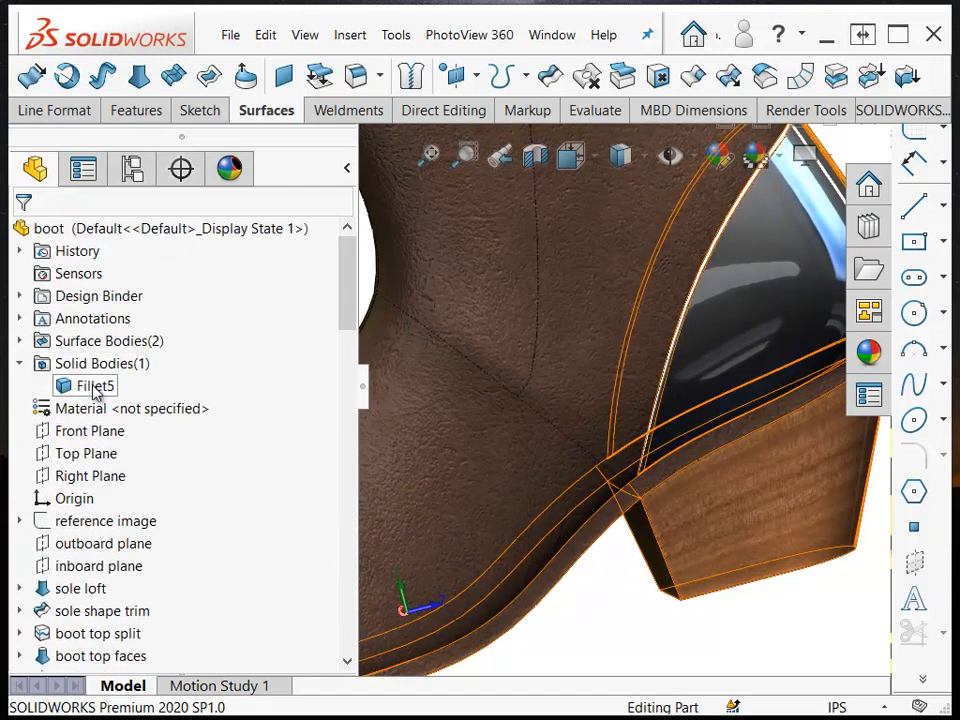
pyautogui.click(98, 386)
pyautogui.scroll(5, 670, 416)
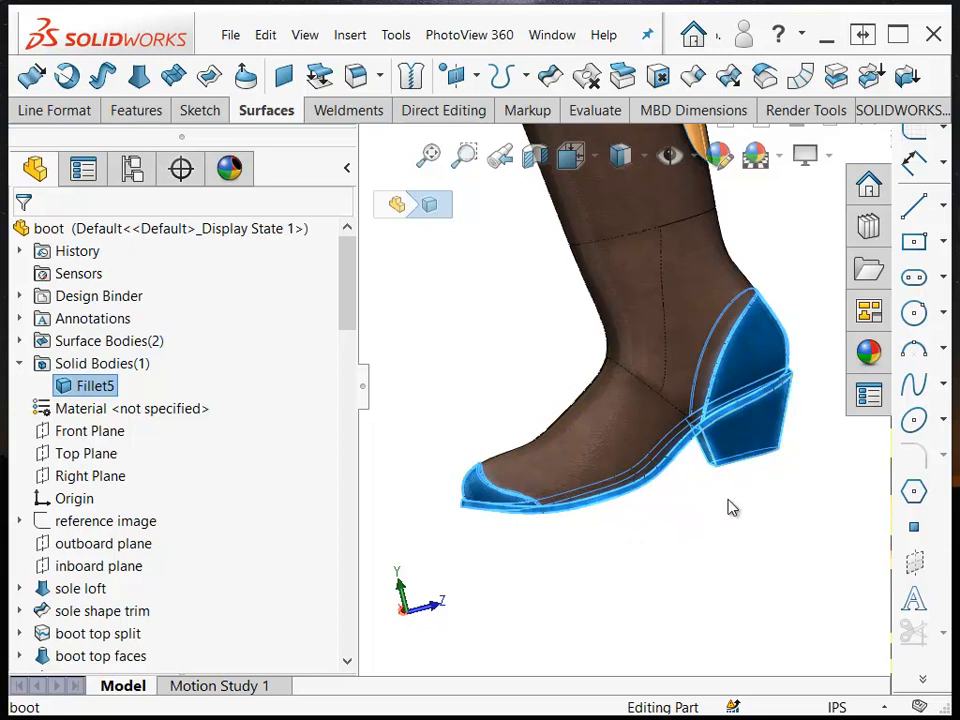
pyautogui.click(505, 575)
# Edit Thicken3, the heel piece's thicken feature, so that its result is not merged with other bodies
pyautogui.moveTo(342, 283); pyautogui.dragTo(360, 536)
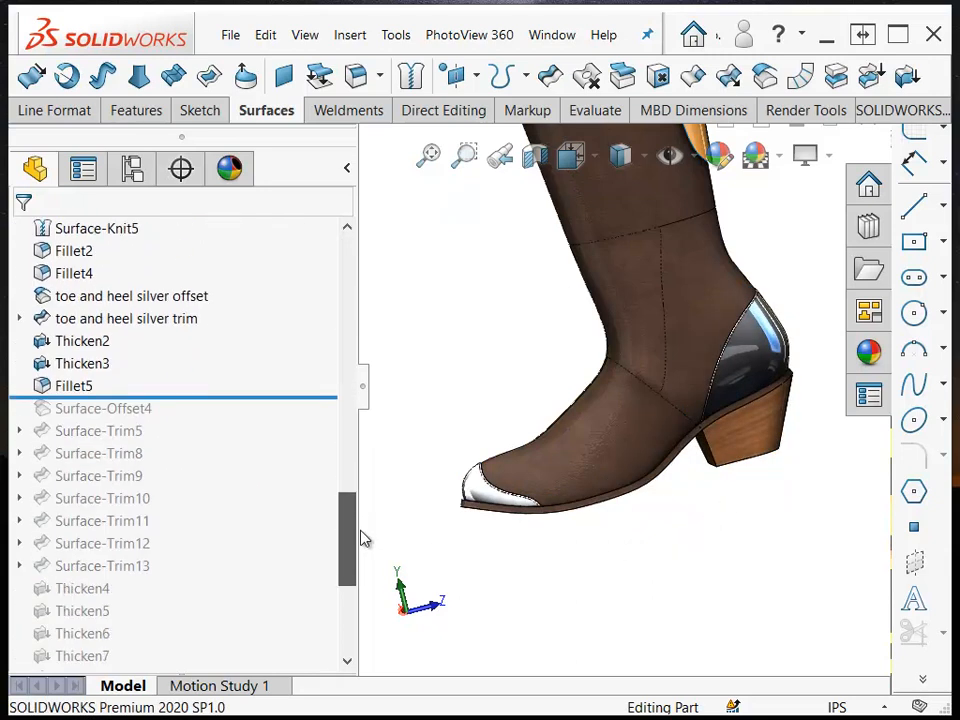
pyautogui.click(70, 388)
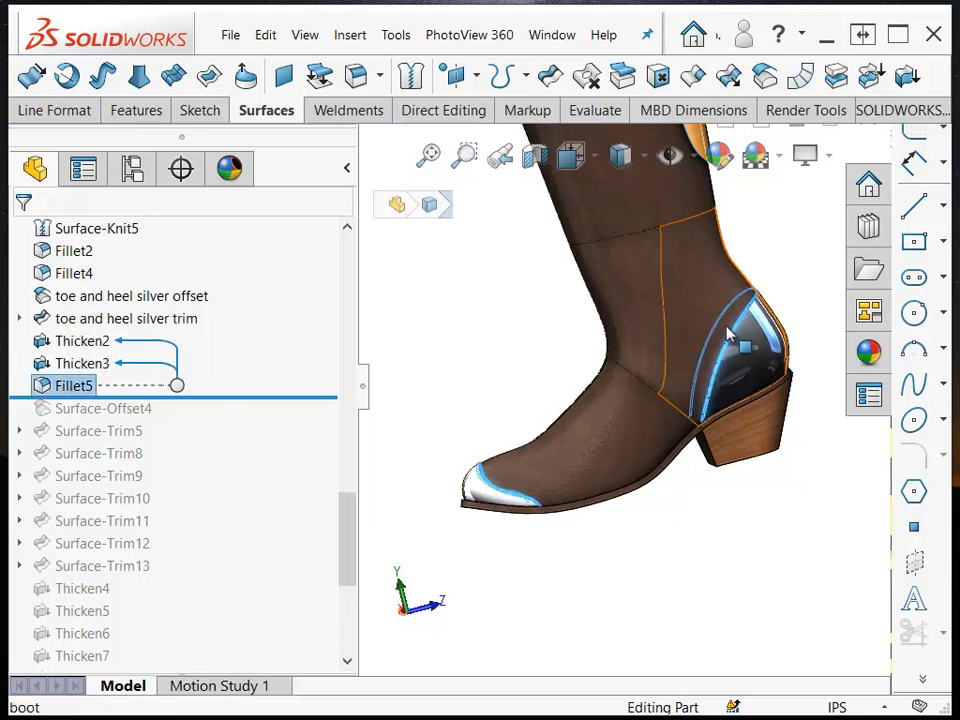
pyautogui.click(84, 365)
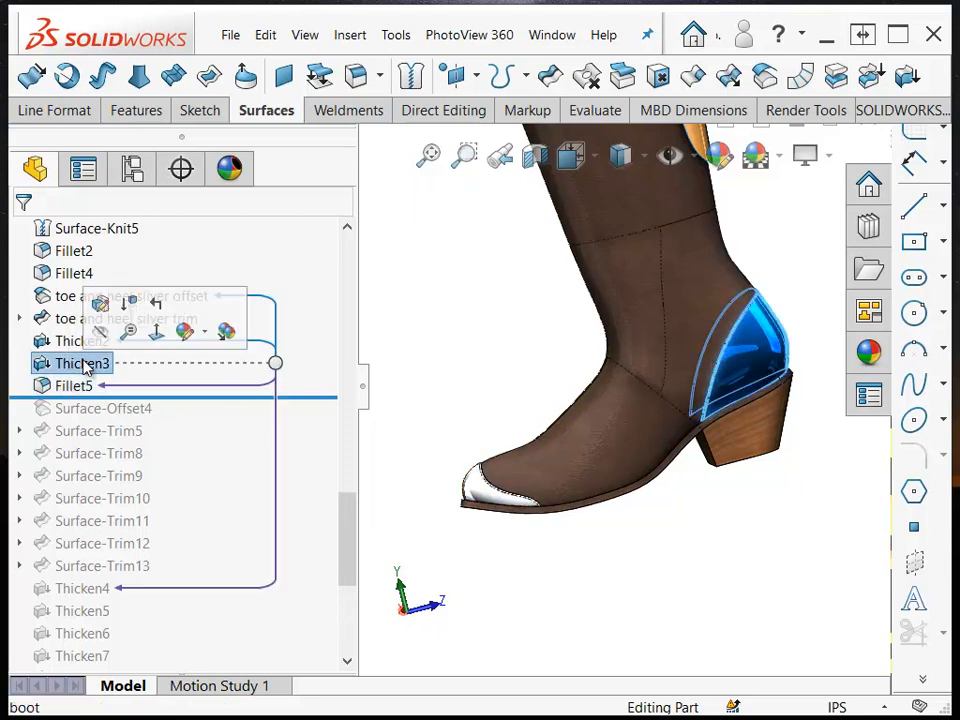
pyautogui.click(101, 305)
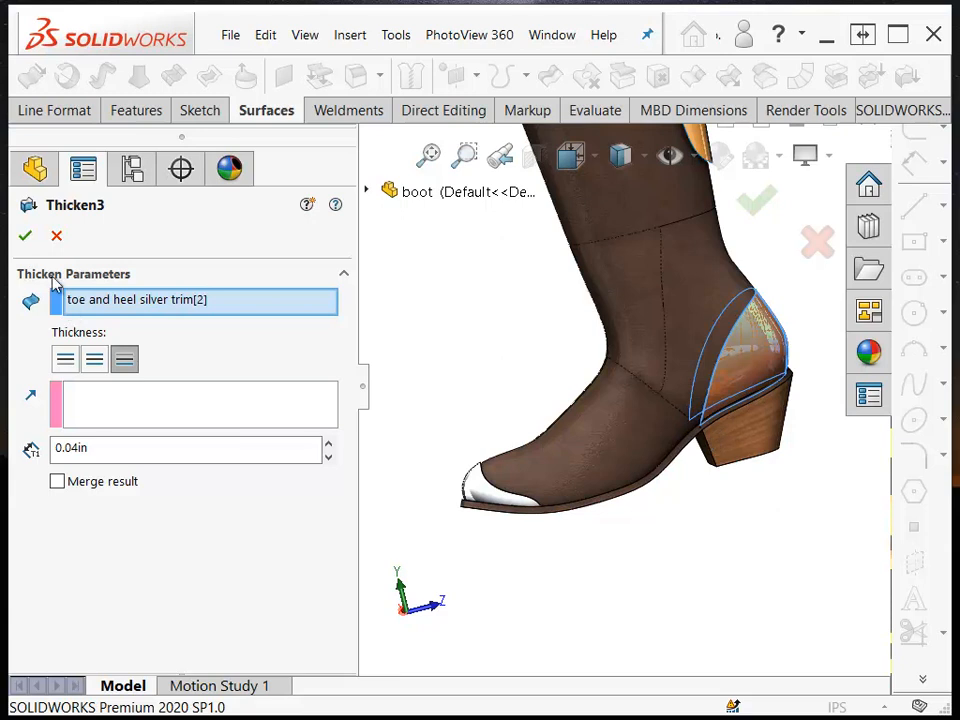
pyautogui.click(26, 236)
# Highlight the Thicken3 and Fillet5 solid bodies in turn to compare their extents, and check Fillet5 in the feature history
pyautogui.moveTo(348, 555); pyautogui.dragTo(315, 292)
pyautogui.click(104, 387)
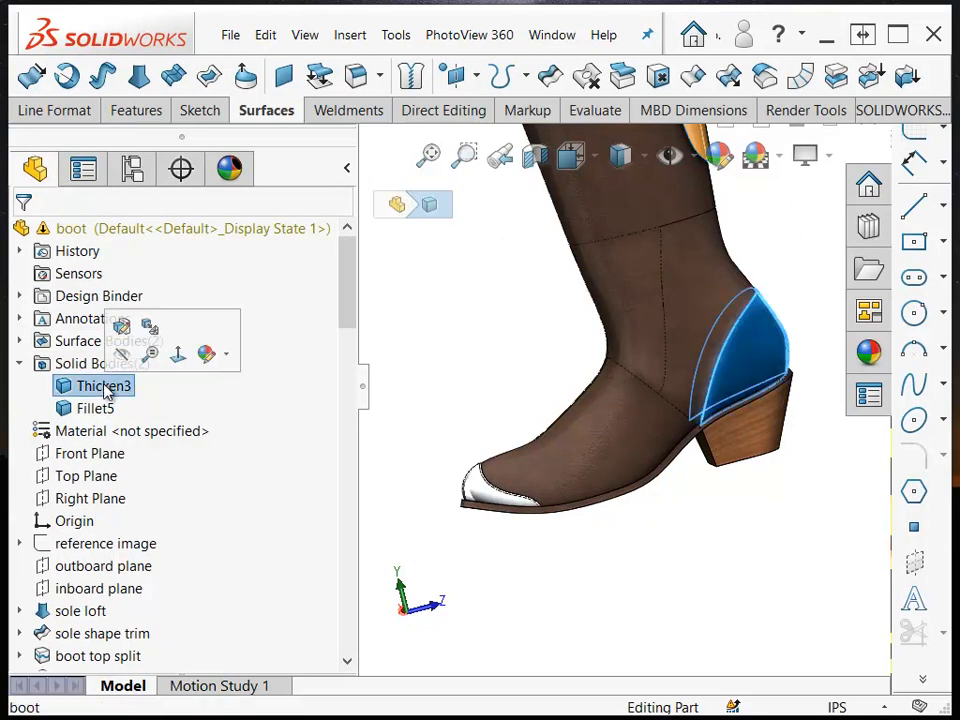
pyautogui.click(100, 408)
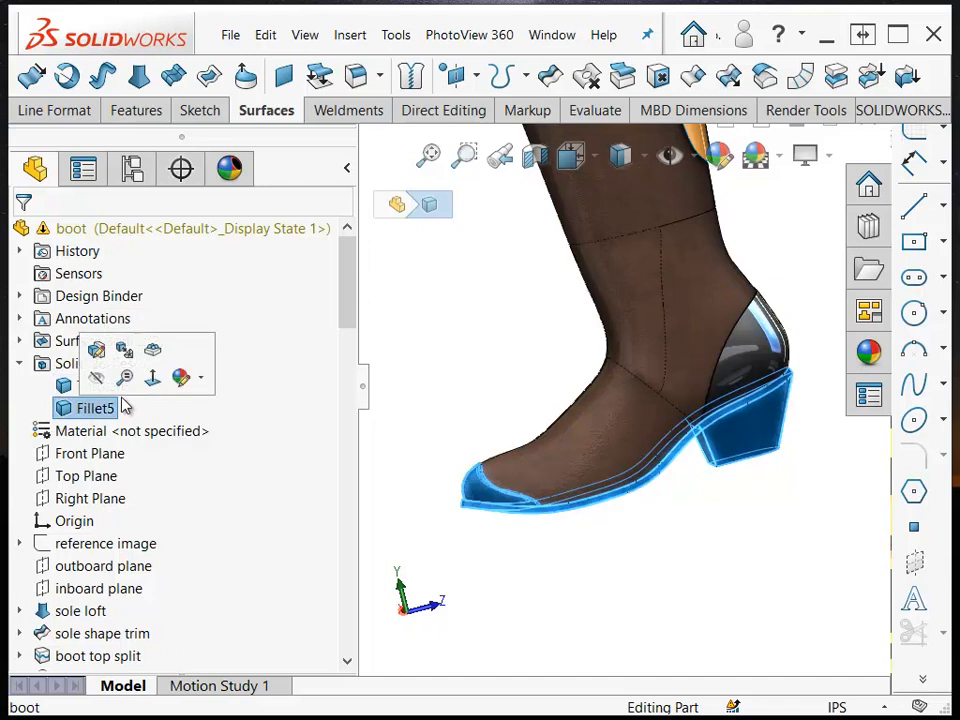
pyautogui.click(19, 363)
pyautogui.moveTo(348, 264); pyautogui.dragTo(373, 501)
pyautogui.moveTo(72, 462)
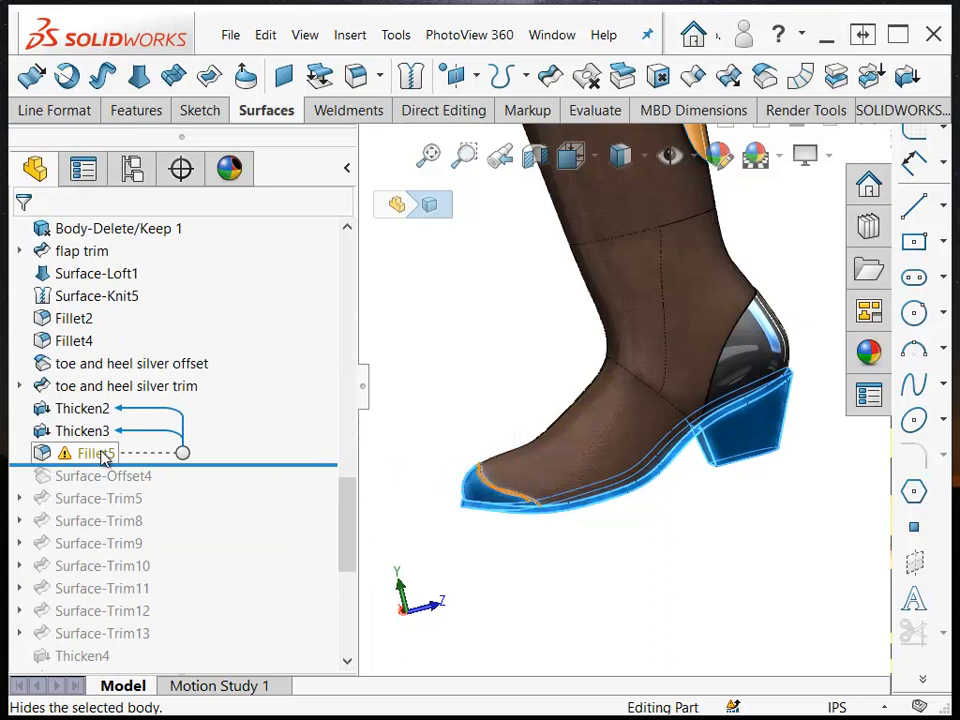
pyautogui.click(510, 585)
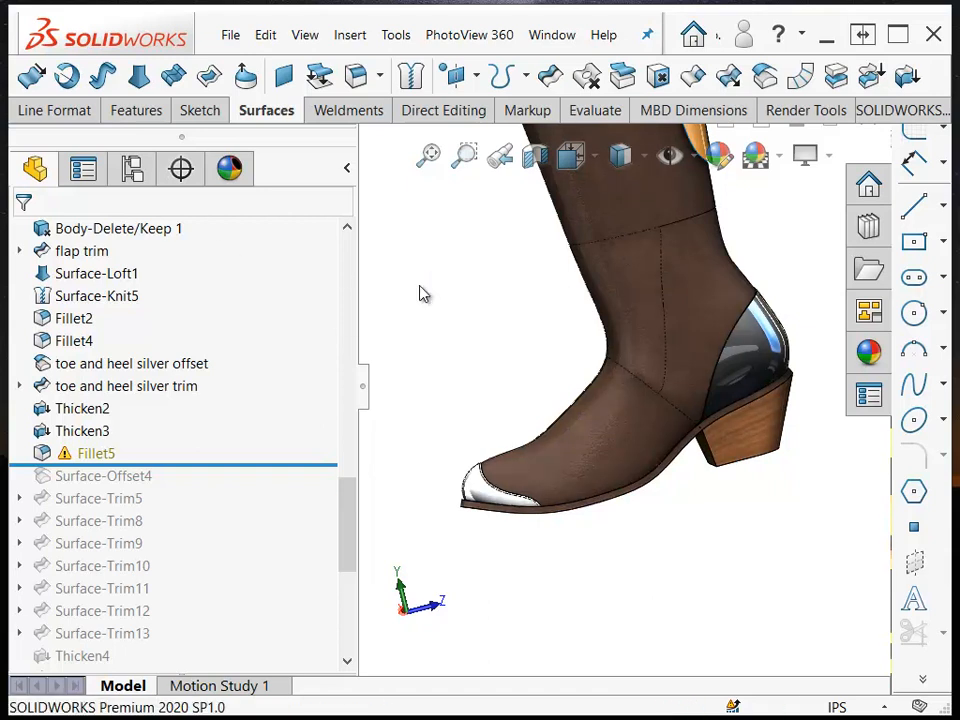
# Roll back before Fillet5, edit Thicken3 so that its result is merged, and highlight Fillet5 to check it
pyautogui.press('Up')
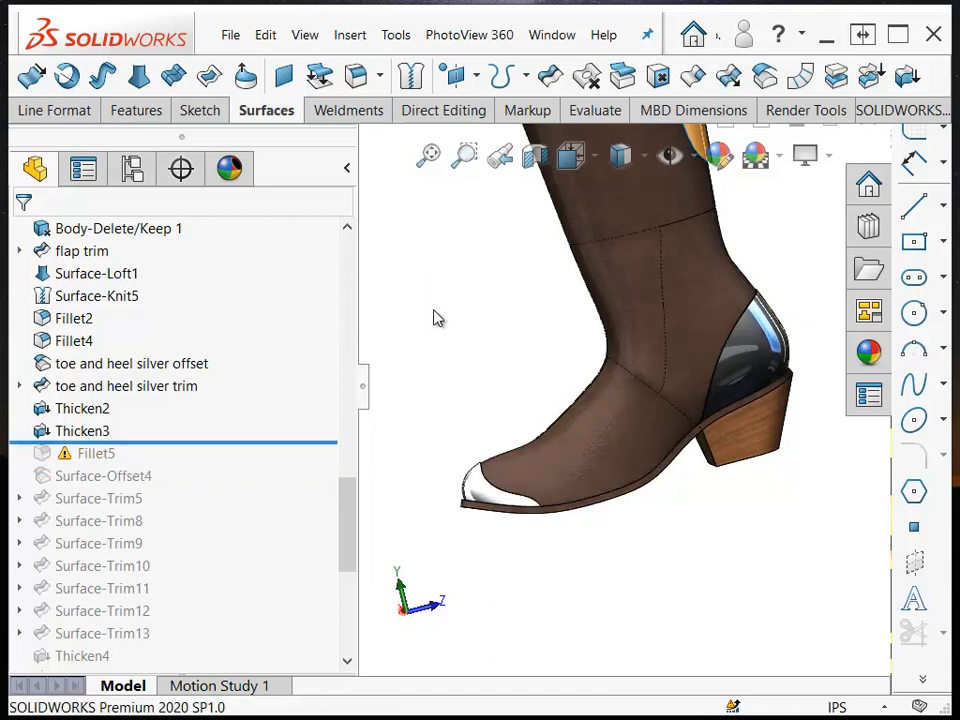
pyautogui.click(82, 430)
pyautogui.click(96, 377)
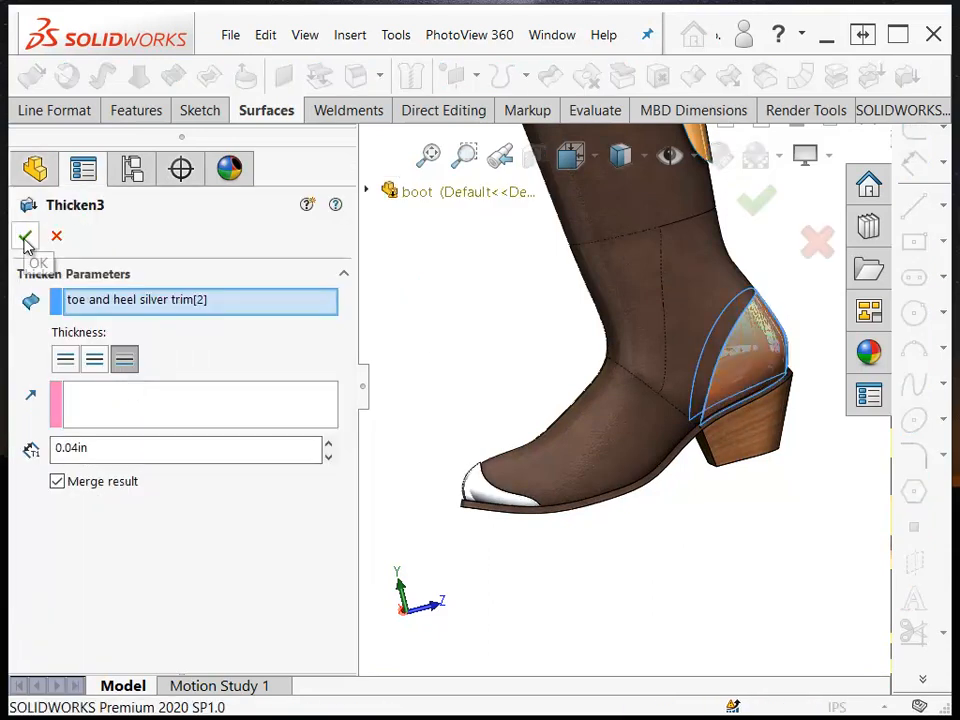
pyautogui.click(25, 235)
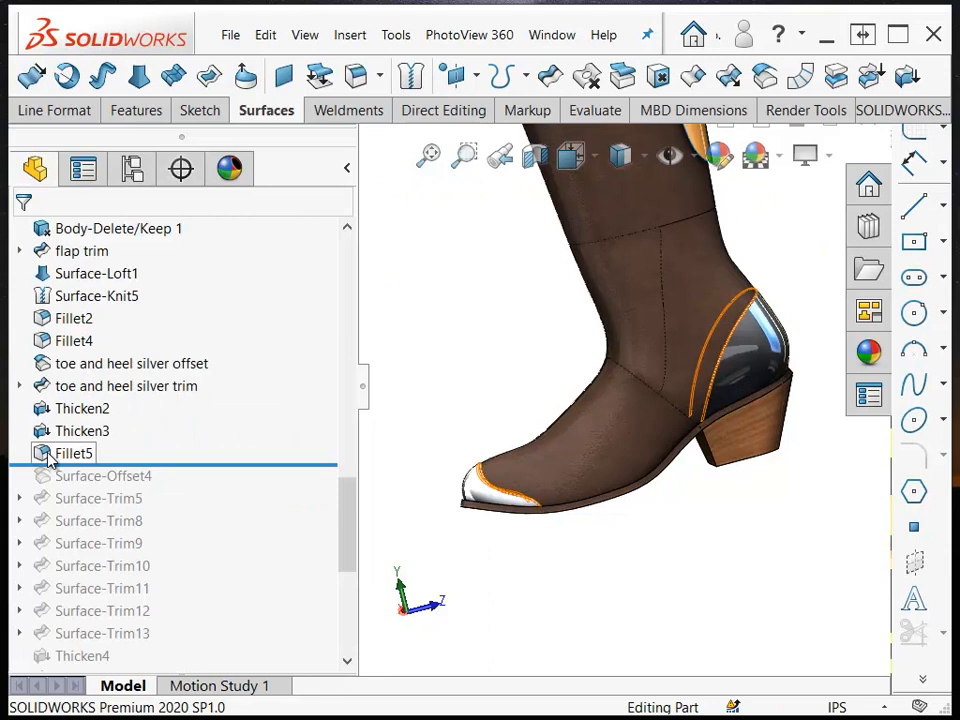
pyautogui.click(51, 457)
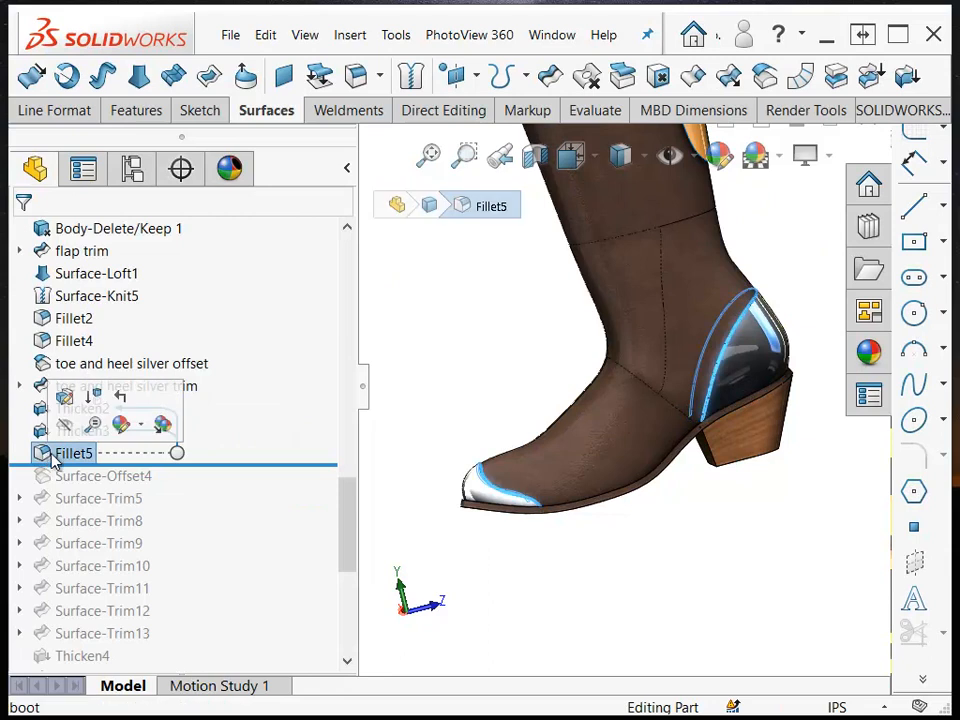
pyautogui.click(233, 466)
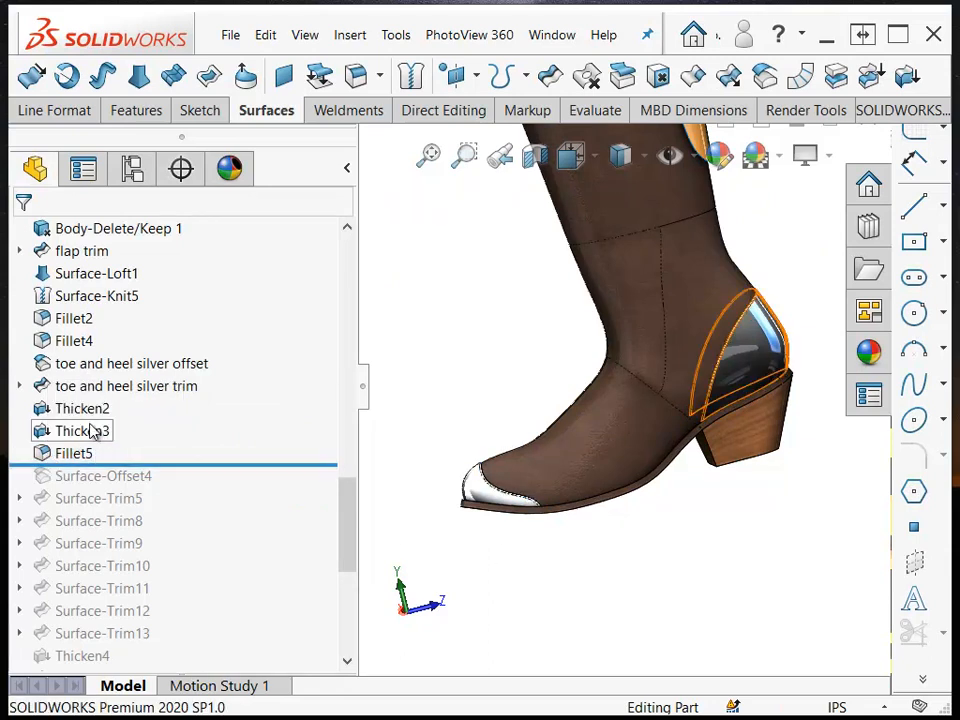
# Roll the history forward past Surface-Offset4 and Surface-Trim5, and highlight each to show how the Z emblem was made
pyautogui.moveTo(201, 462); pyautogui.dragTo(393, 487)
pyautogui.moveTo(495, 433); pyautogui.dragTo(511, 431, button='middle')
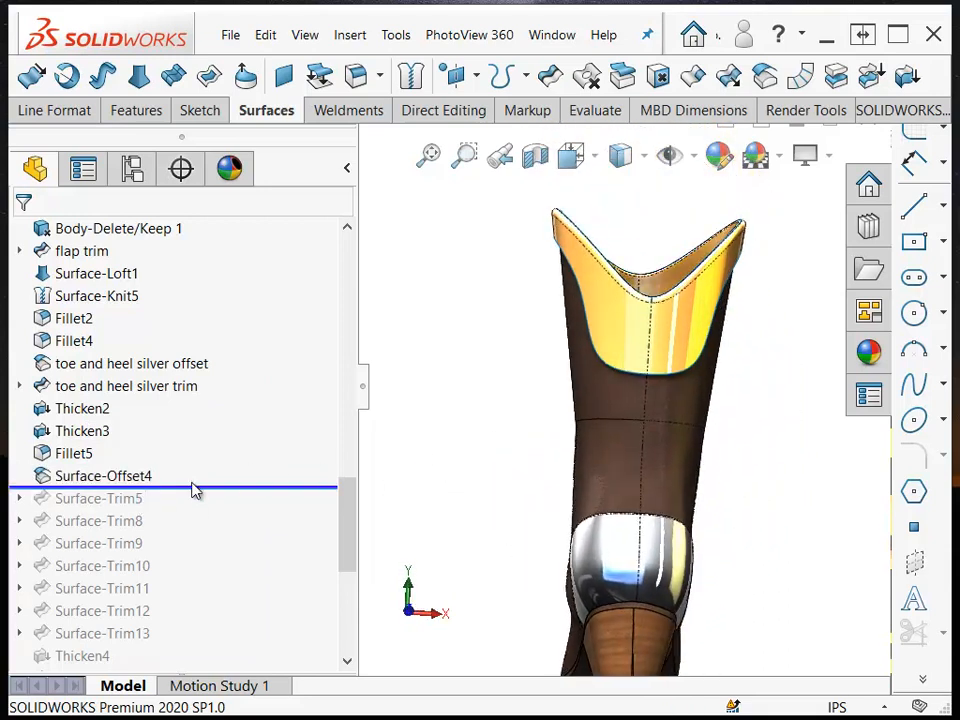
pyautogui.moveTo(200, 485); pyautogui.dragTo(189, 508)
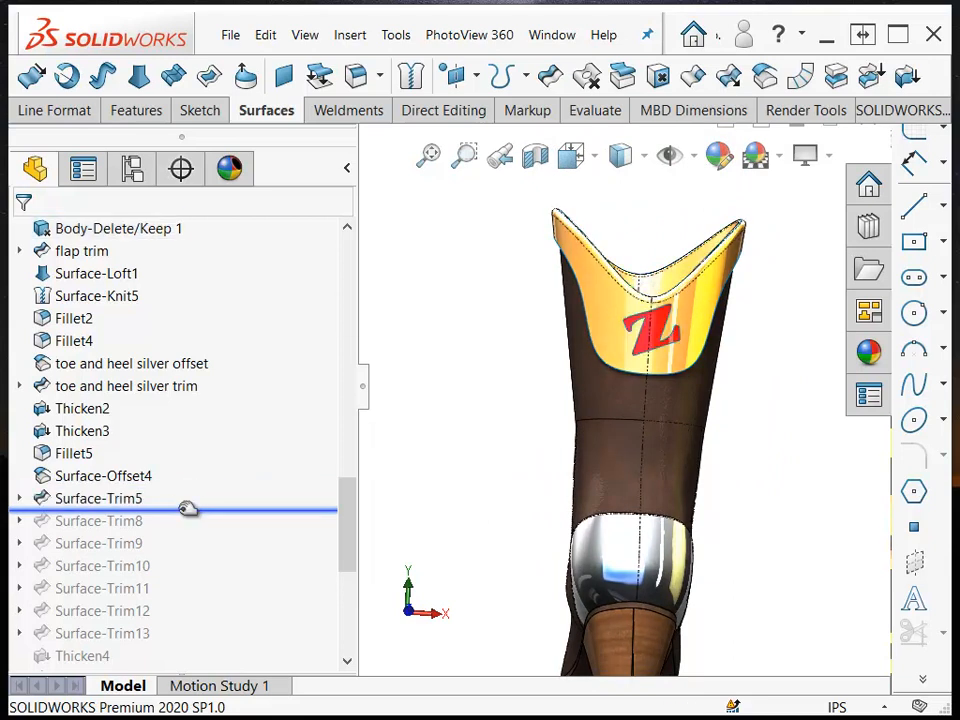
pyautogui.click(85, 481)
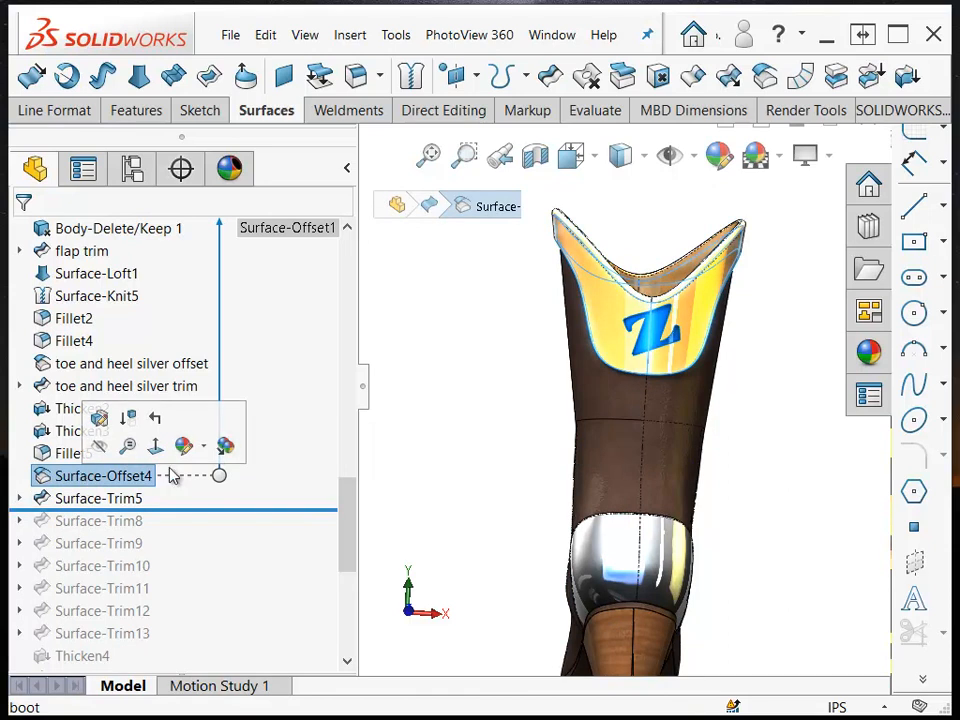
pyautogui.click(417, 444)
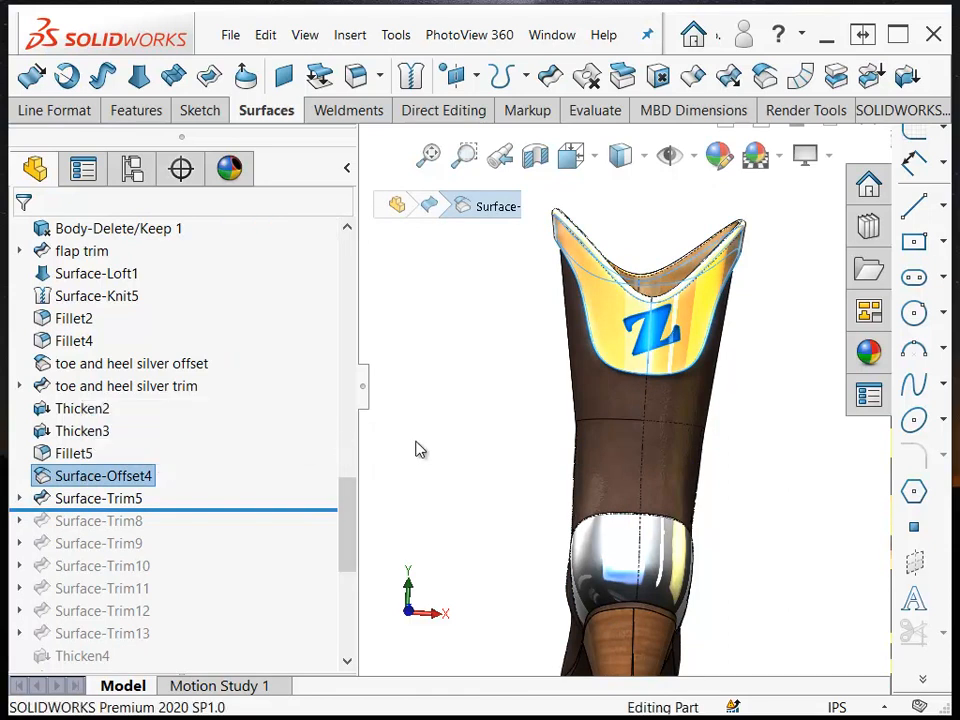
pyautogui.click(100, 499)
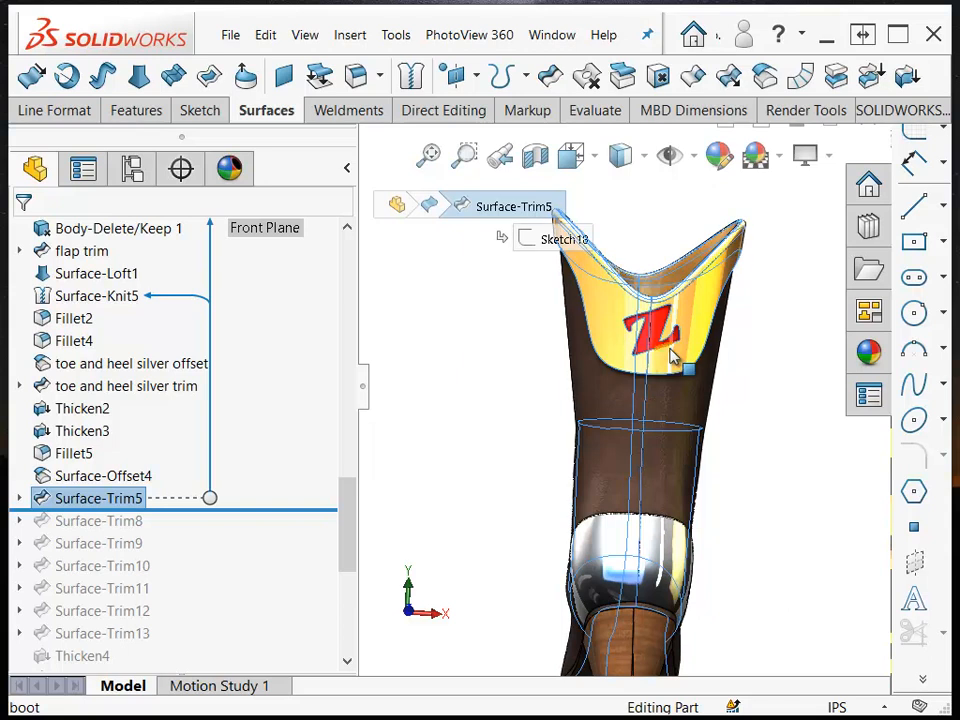
pyautogui.click(480, 439)
# Examine the Z emblem up close and highlight its Surface-Offset4 face to see how it sits against the gold surface
pyautogui.scroll(-10, 632, 352)
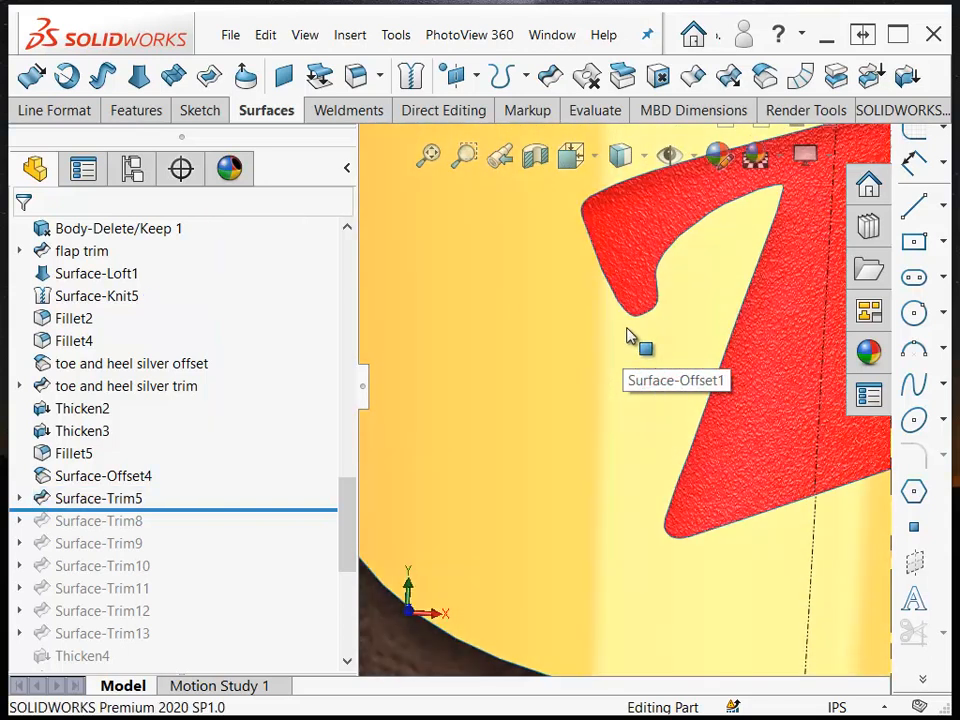
pyautogui.moveTo(627, 329); pyautogui.dragTo(638, 243, button='middle')
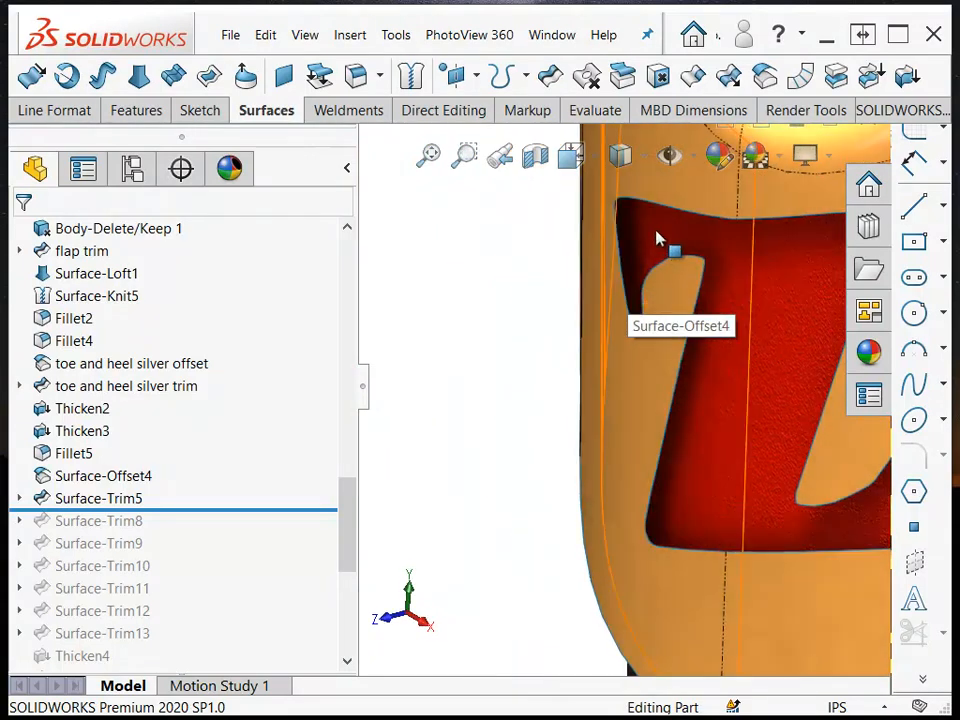
pyautogui.click(657, 238)
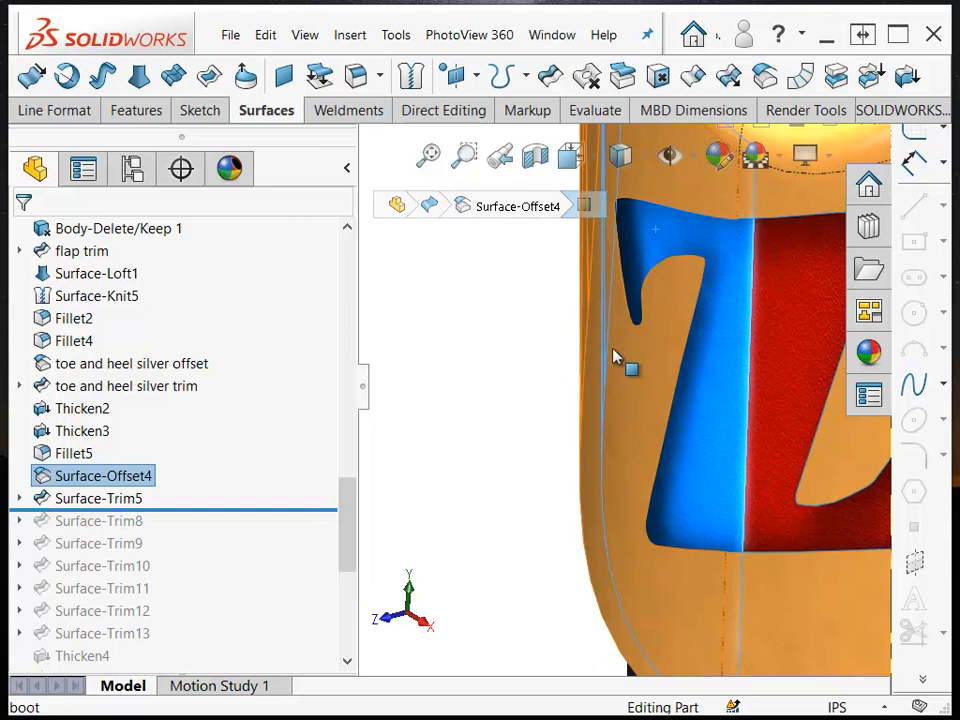
pyautogui.click(506, 409)
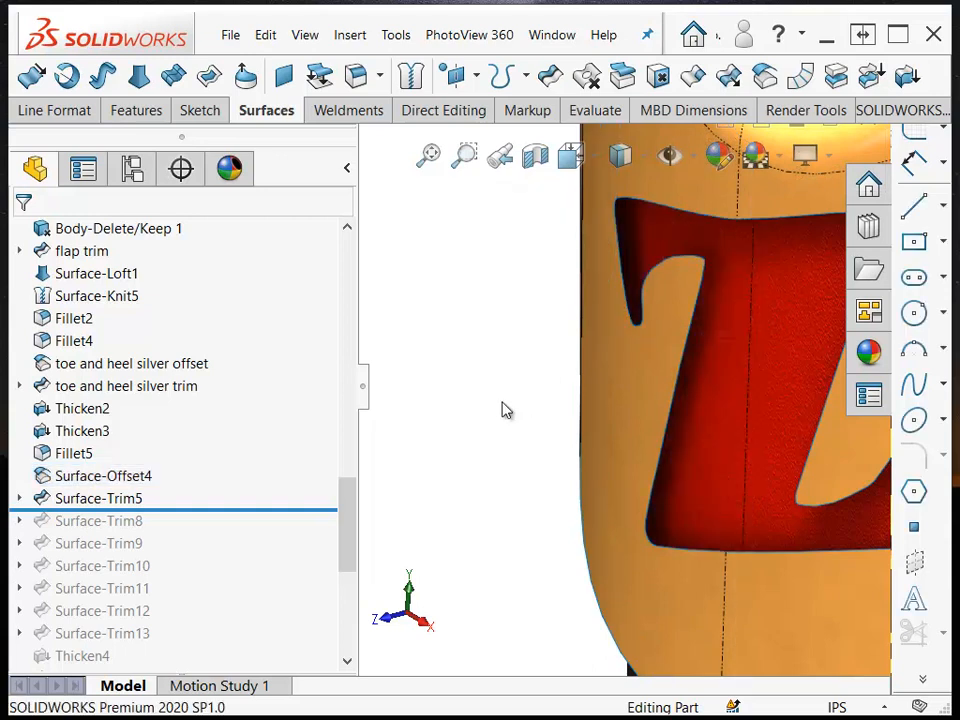
# Roll the history forward past Surface-Trim13 and view the trimmed decorative cutouts from all sides of the boot
pyautogui.scroll(3, 506, 409)
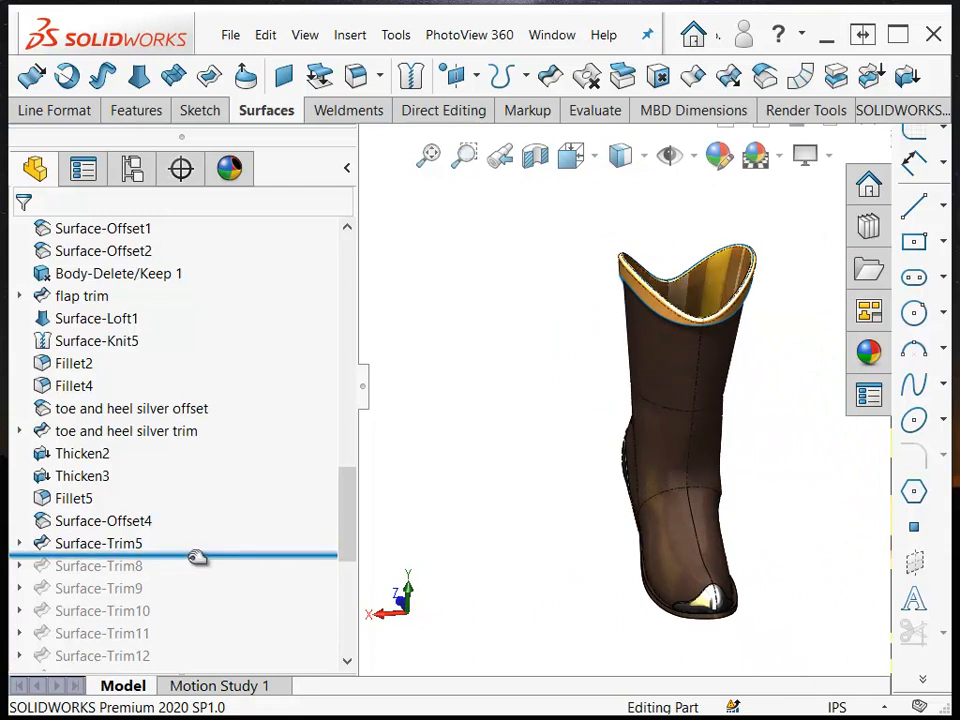
pyautogui.moveTo(197, 557); pyautogui.dragTo(161, 366)
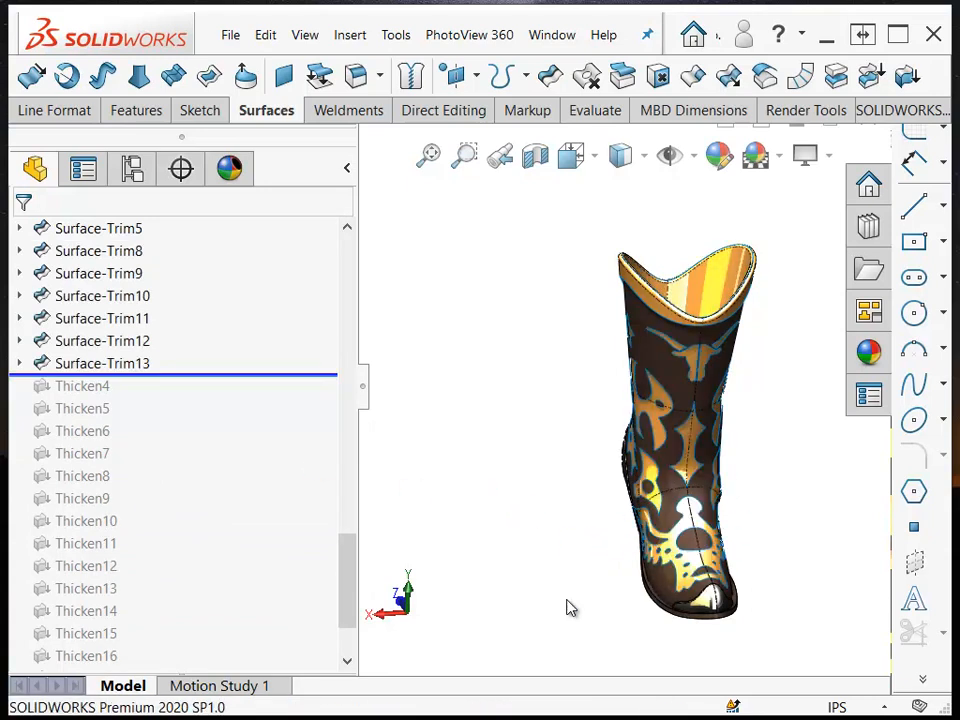
pyautogui.hotkey('shift', 'Right')
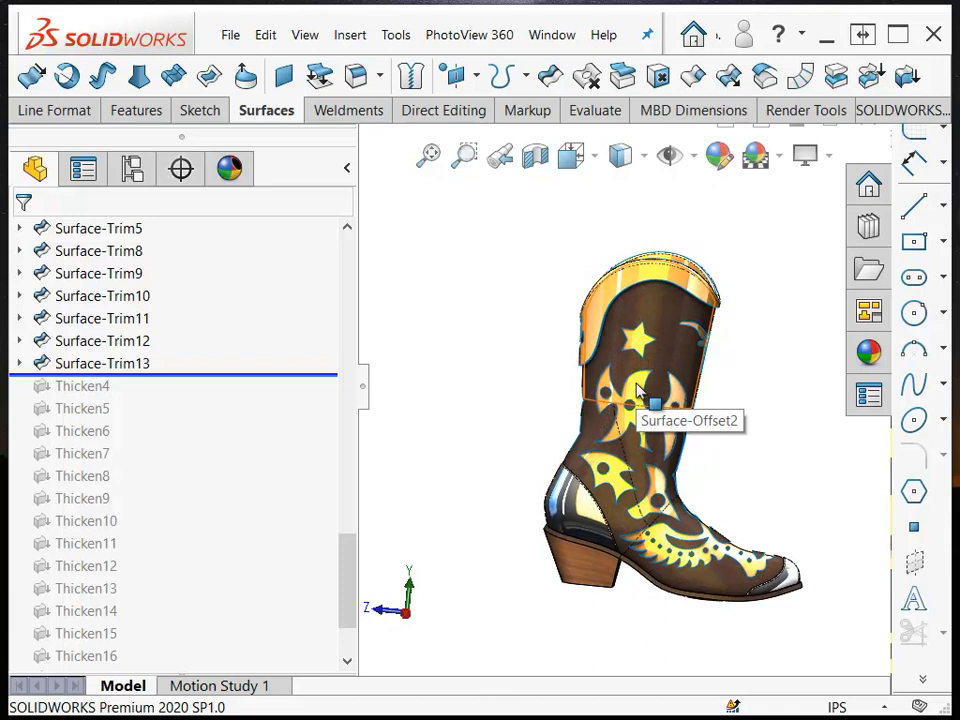
pyautogui.hotkey('shift', 'Right')
pyautogui.hotkey('shift', 'Right')
pyautogui.hotkey('shift', 'Right')
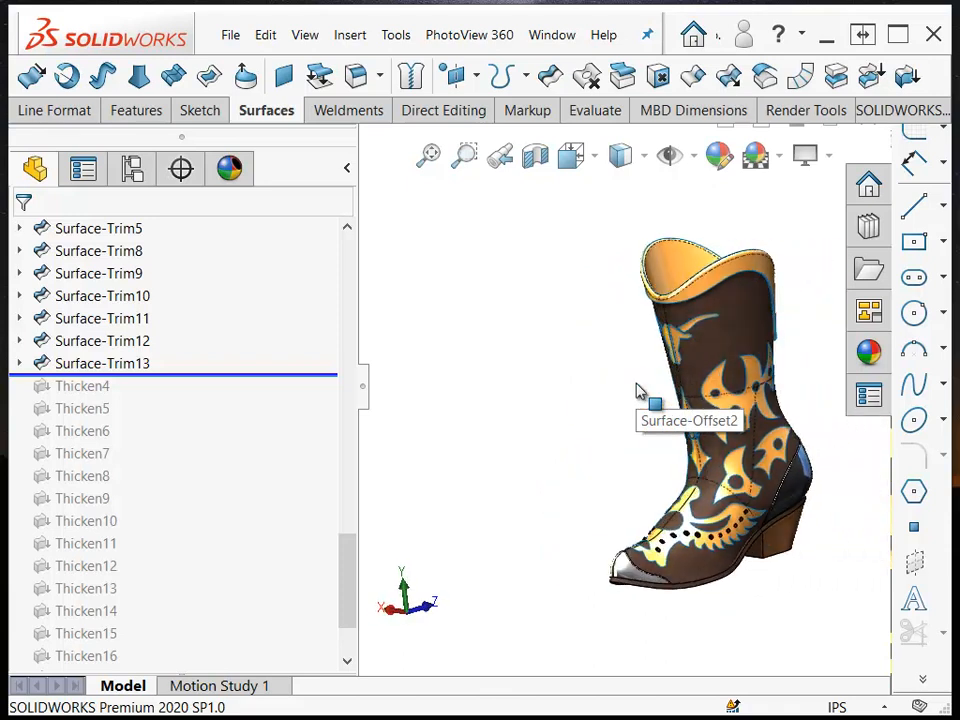
# Roll the history forward past Thicken18, and compare the thickened Thicken8 oval with the oval inside the neighbouring gold cutout
pyautogui.moveTo(223, 375); pyautogui.dragTo(150, 576)
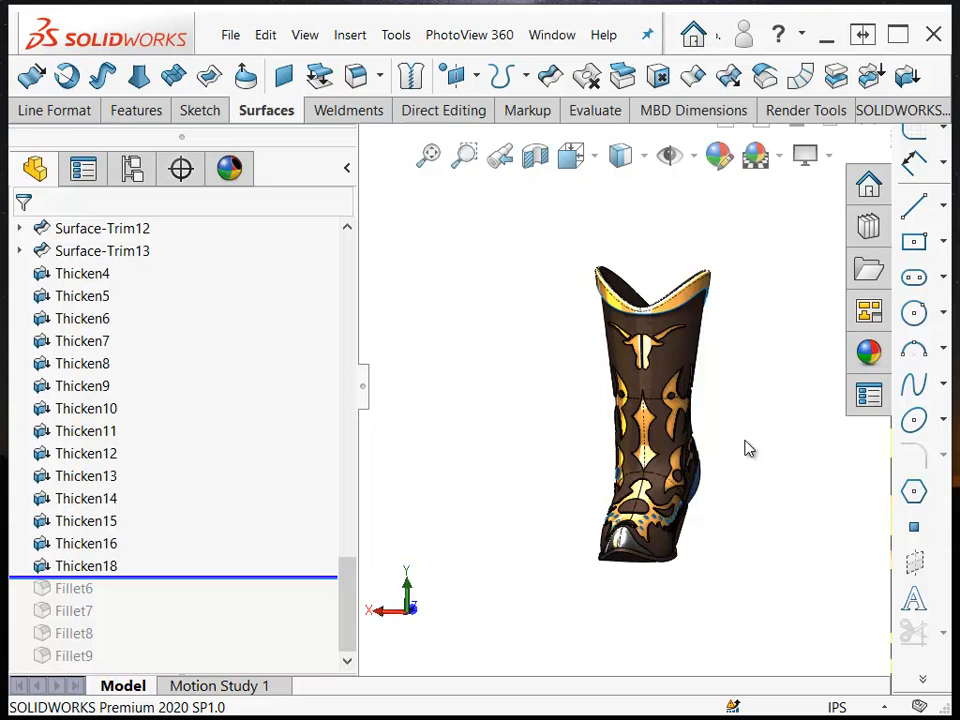
pyautogui.scroll(-5, 683, 470)
pyautogui.moveTo(613, 492); pyautogui.dragTo(626, 458, button='middle')
pyautogui.scroll(-5, 583, 416)
pyautogui.moveTo(583, 418)
pyautogui.mouseDown(button='middle')
pyautogui.moveTo(540, 418)
pyautogui.moveTo(548, 419)
pyautogui.mouseUp(button='middle')
pyautogui.moveTo(613, 422)
pyautogui.mouseDown(button='middle')
pyautogui.moveTo(637, 420)
pyautogui.moveTo(525, 330)
pyautogui.moveTo(484, 240)
pyautogui.mouseUp(button='middle')
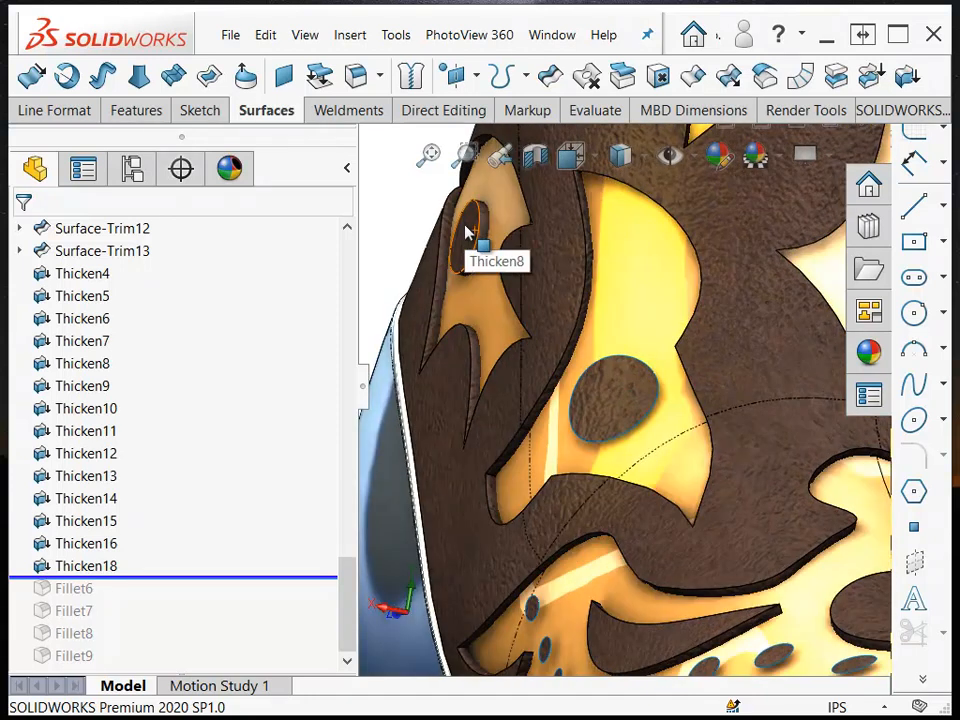
pyautogui.click(465, 232)
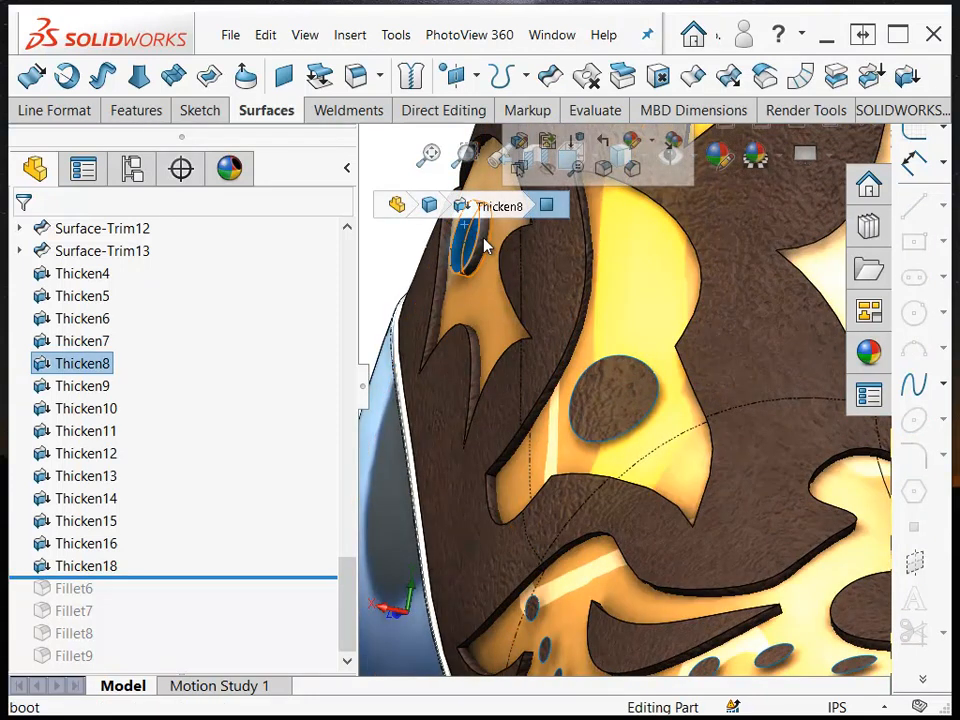
pyautogui.moveTo(485, 245); pyautogui.dragTo(669, 422, button='middle')
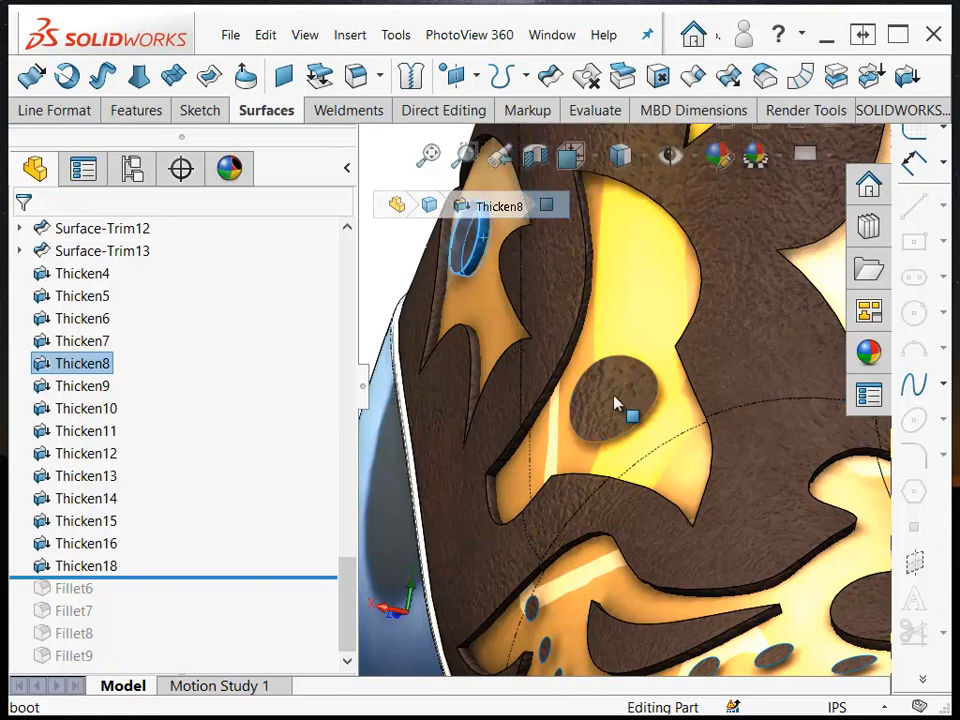
pyautogui.click(619, 404)
pyautogui.moveTo(618, 398); pyautogui.dragTo(514, 394, button='middle')
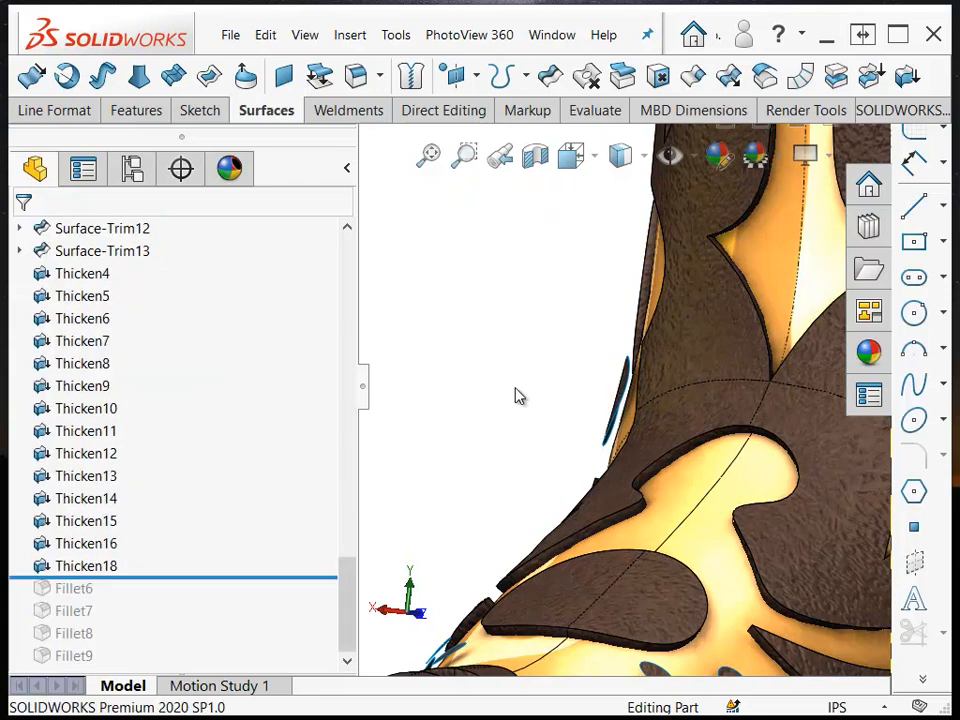
# Examine the row of small round dots in the wing-shaped cutout near the toe, from above and edge-on
pyautogui.scroll(-3, 514, 394)
pyautogui.scroll(4, 590, 430)
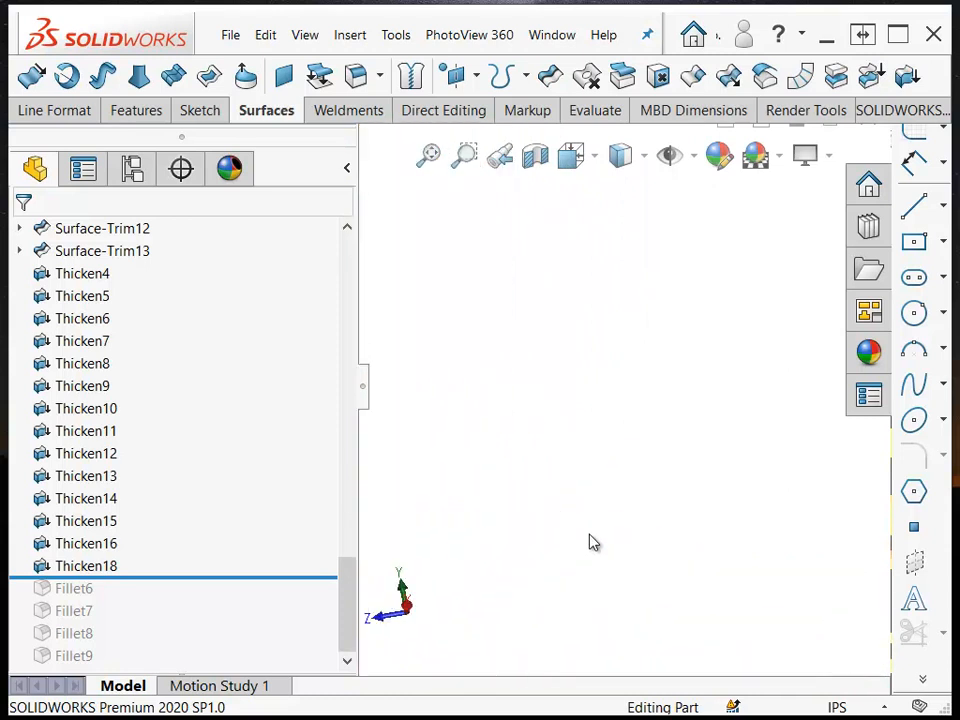
pyautogui.scroll(-5, 590, 540)
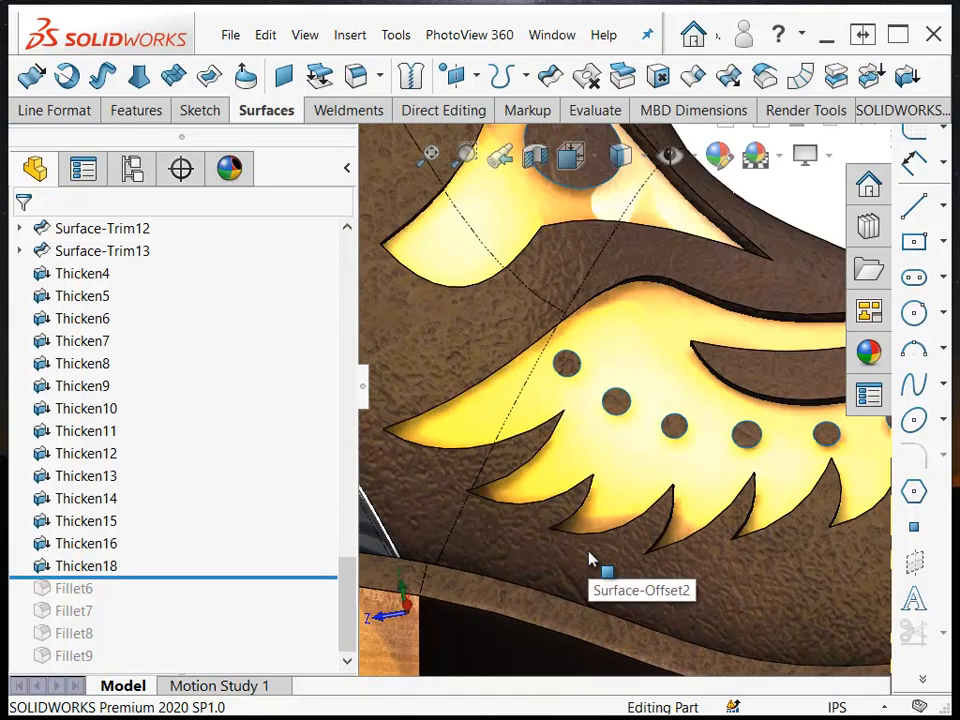
pyautogui.scroll(-8, 620, 432)
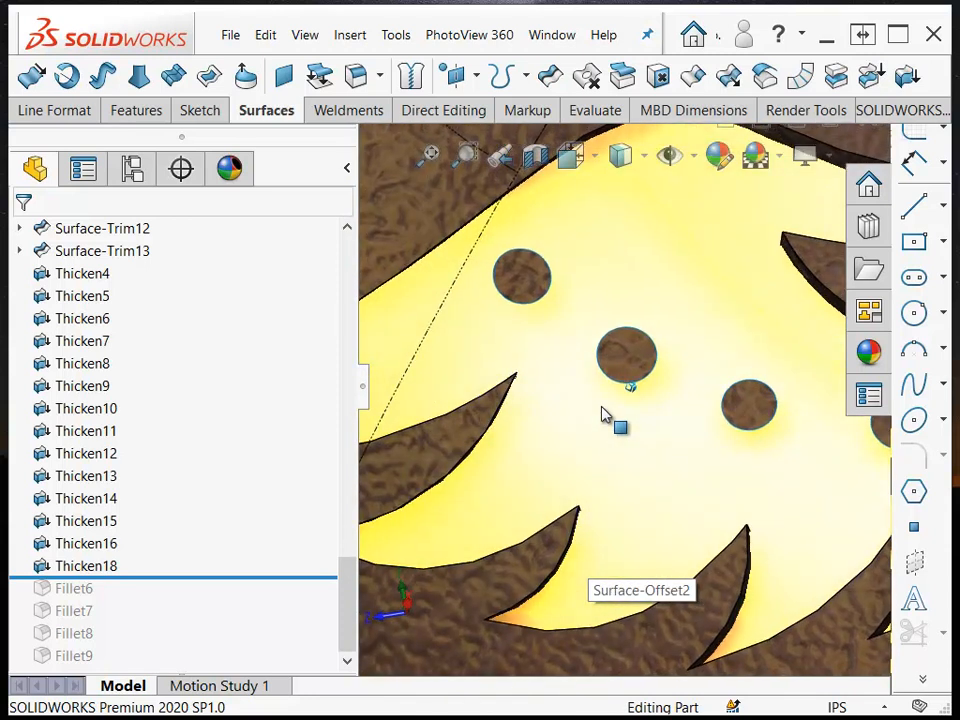
pyautogui.scroll(-3, 601, 407)
pyautogui.scroll(6, 601, 409)
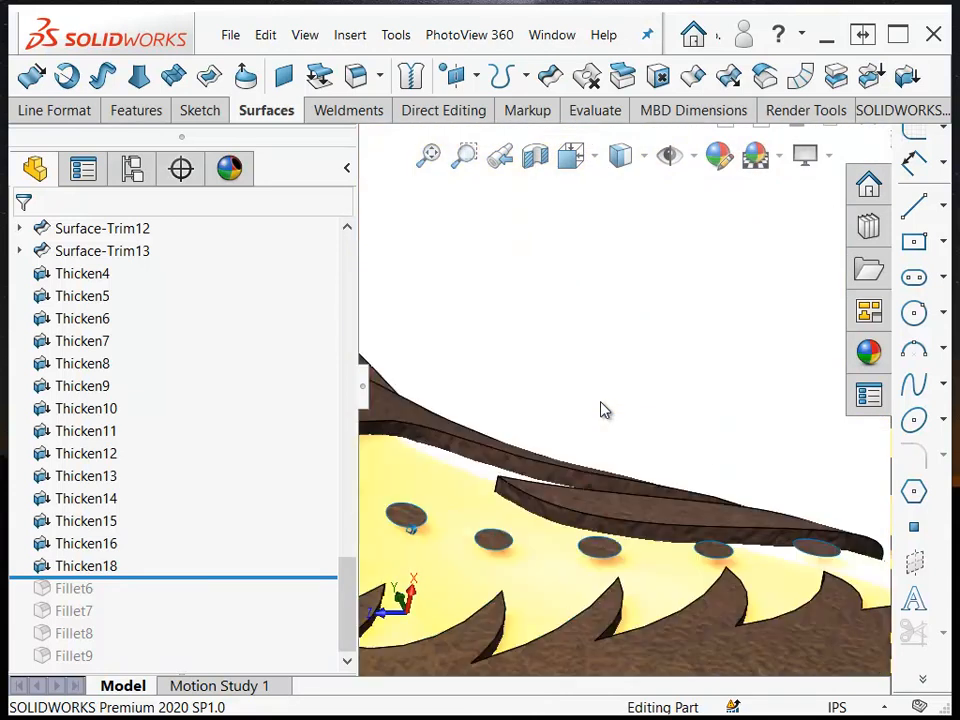